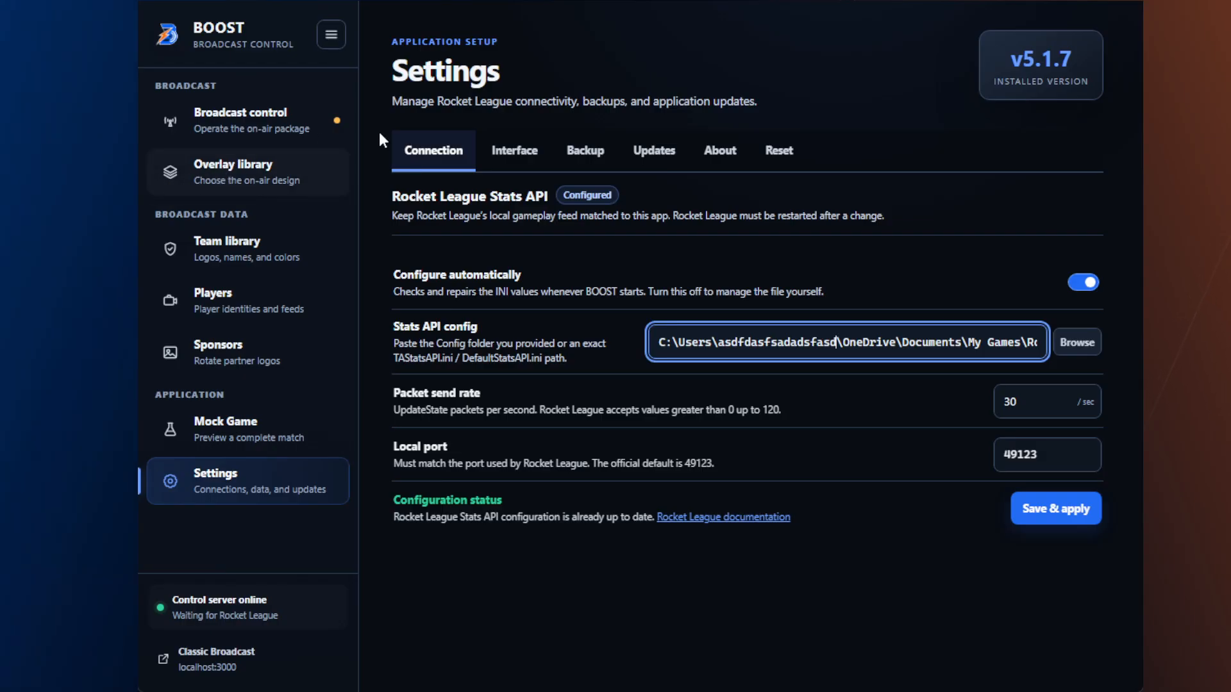
- View the Presentation options in Broadcast control and enable Mock Game
{"action": "left_click", "coordinate": [273, 123]}
{"action": "left_click", "coordinate": [702, 226]}
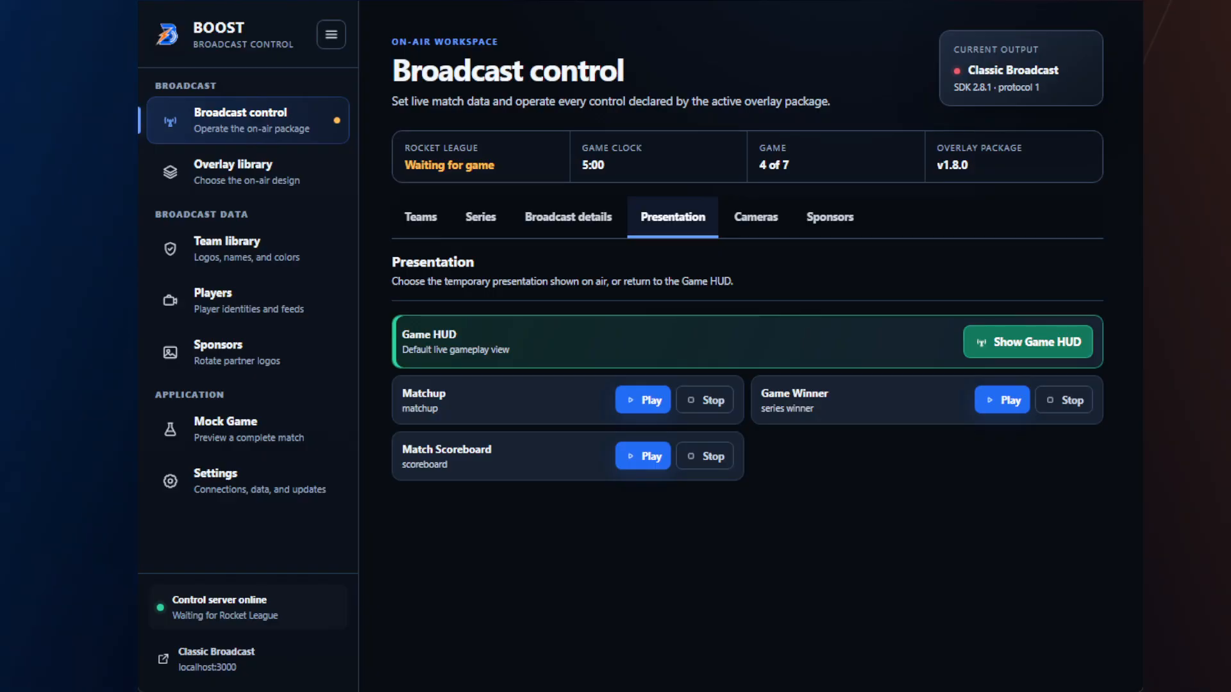
{"action": "left_click", "coordinate": [239, 424]}
{"action": "left_click", "coordinate": [1067, 238]}
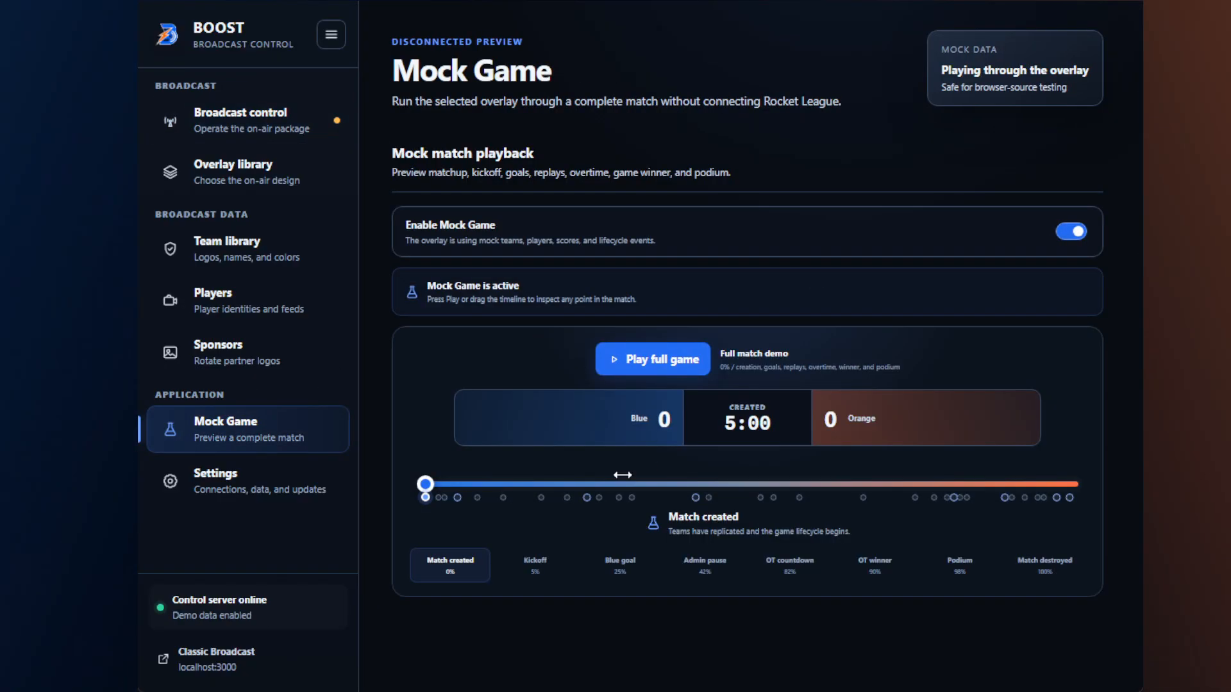
- Preview the unobstructed overlay at about 49% of the mock match and return the timeline to Match created
{"action": "left_click", "coordinate": [477, 484]}
{"action": "left_click_drag", "start_coordinate": [478, 482], "coordinate": [743, 484]}
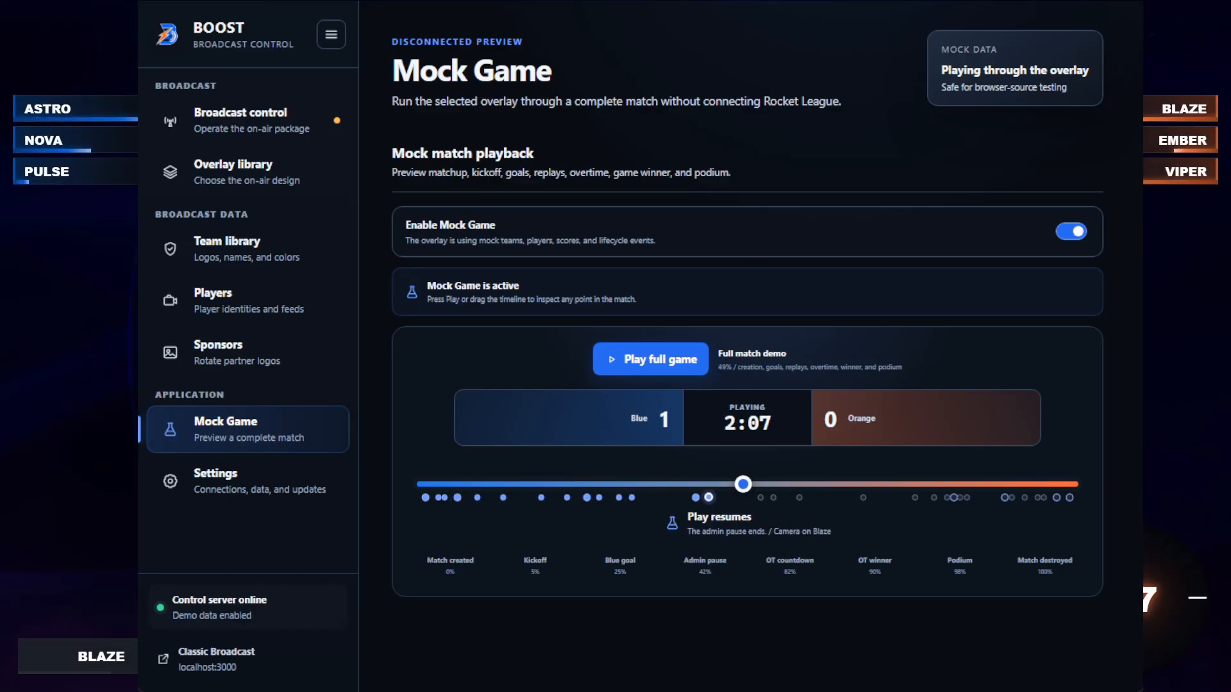
{"action": "left_click", "coordinate": [1031, 5]}
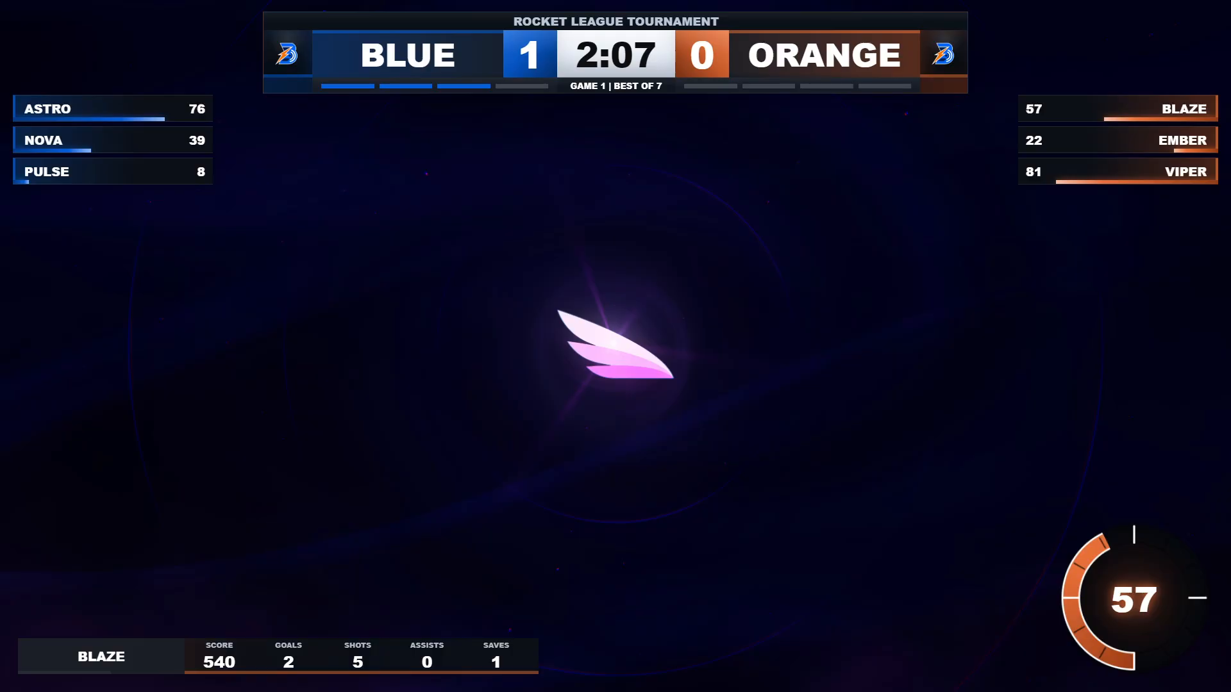
{"action": "key", "text": "alt+Tab"}
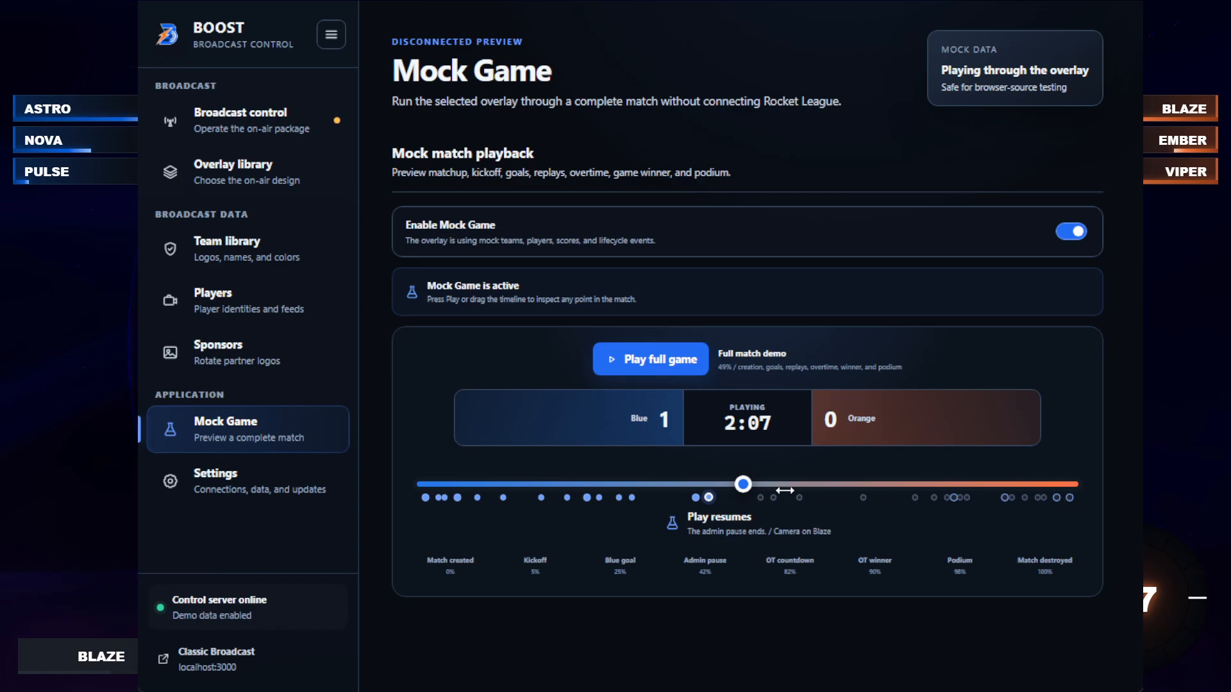
{"action": "left_click_drag", "start_coordinate": [784, 490], "coordinate": [376, 494]}
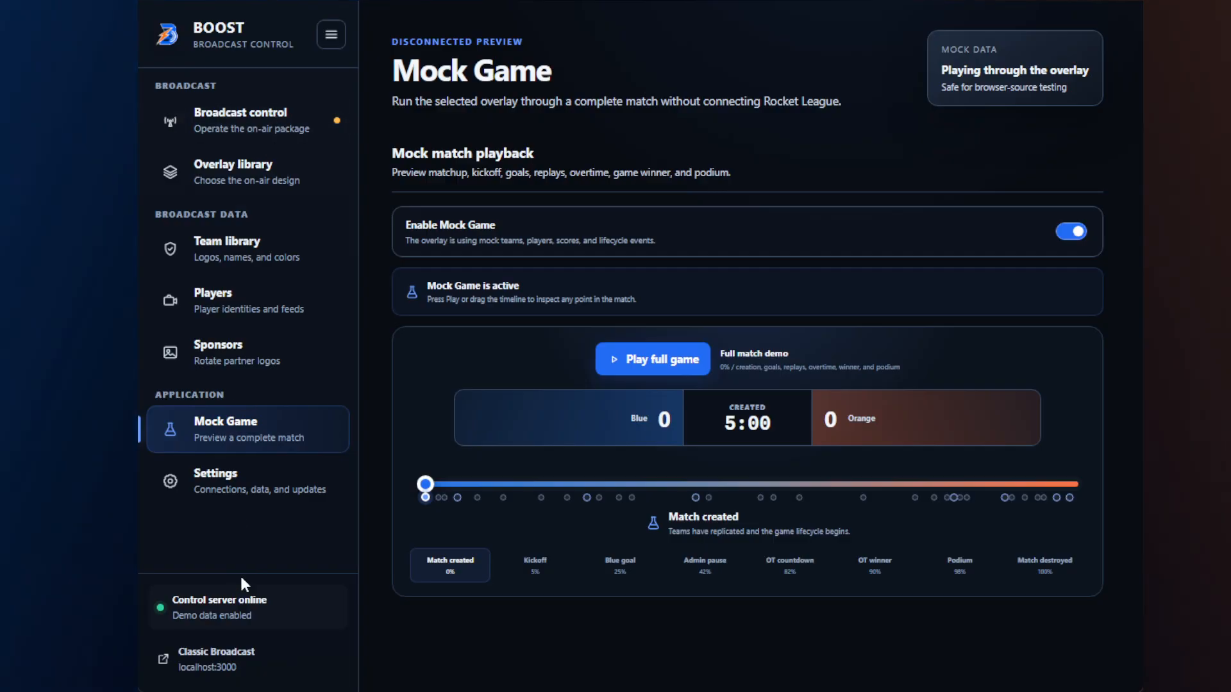
- Examine the Stats API config path in the Connection settings, through to the TAStatsAPI.ini file name
{"action": "left_click", "coordinate": [259, 491]}
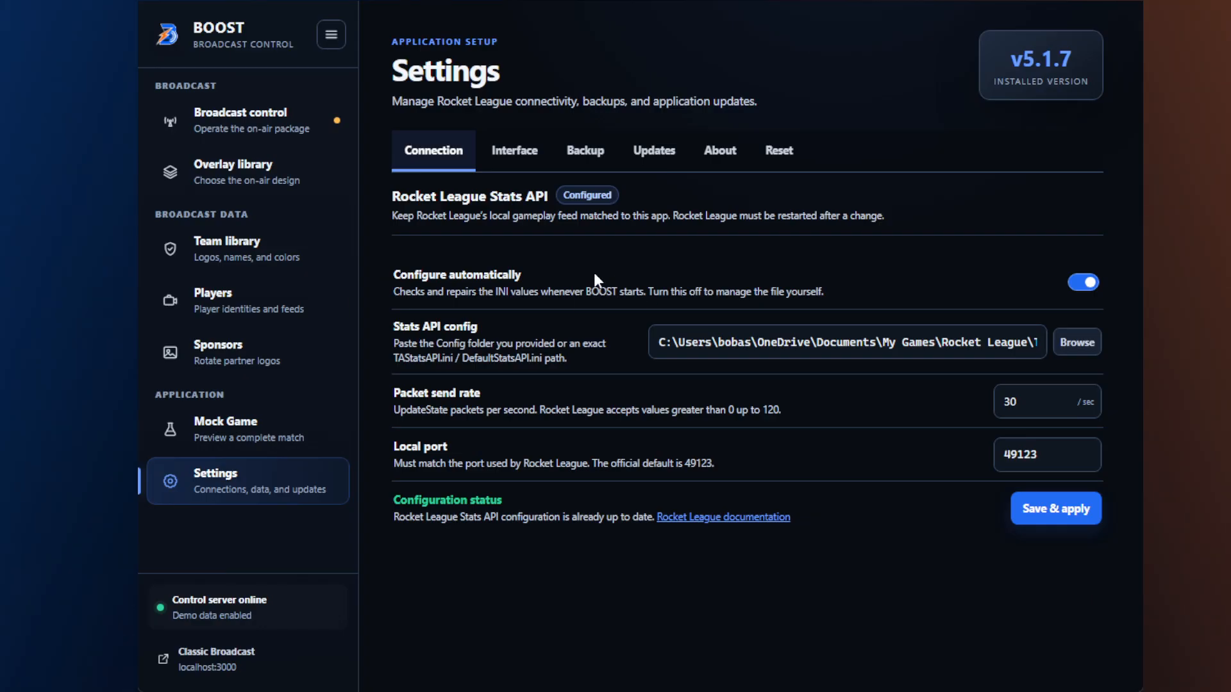
{"action": "double_click", "coordinate": [734, 342]}
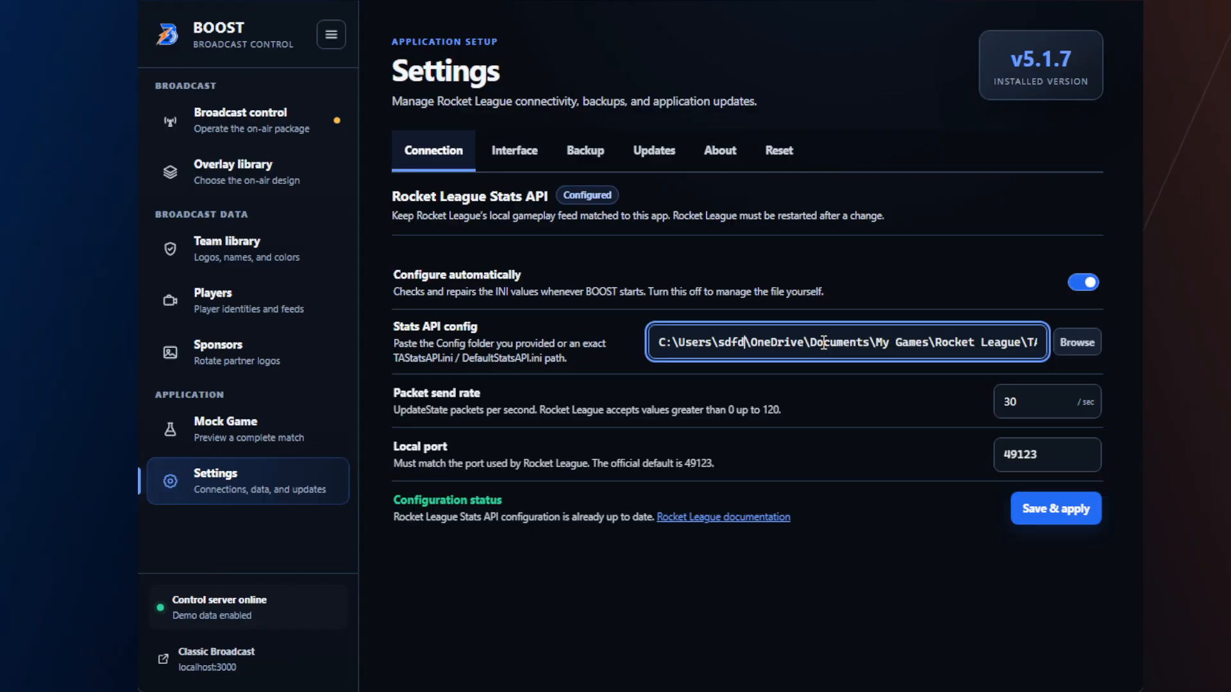
{"action": "left_click", "coordinate": [896, 344]}
{"action": "left_click_drag", "start_coordinate": [941, 343], "coordinate": [1126, 339]}
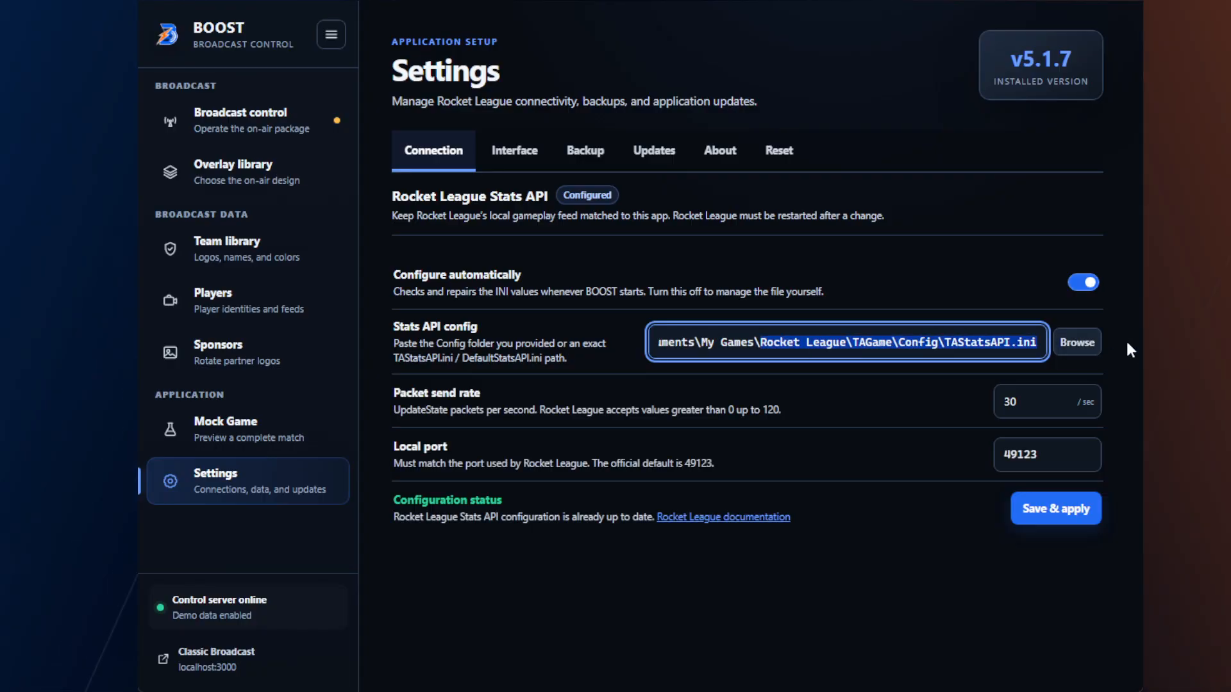
{"action": "double_click", "coordinate": [962, 339]}
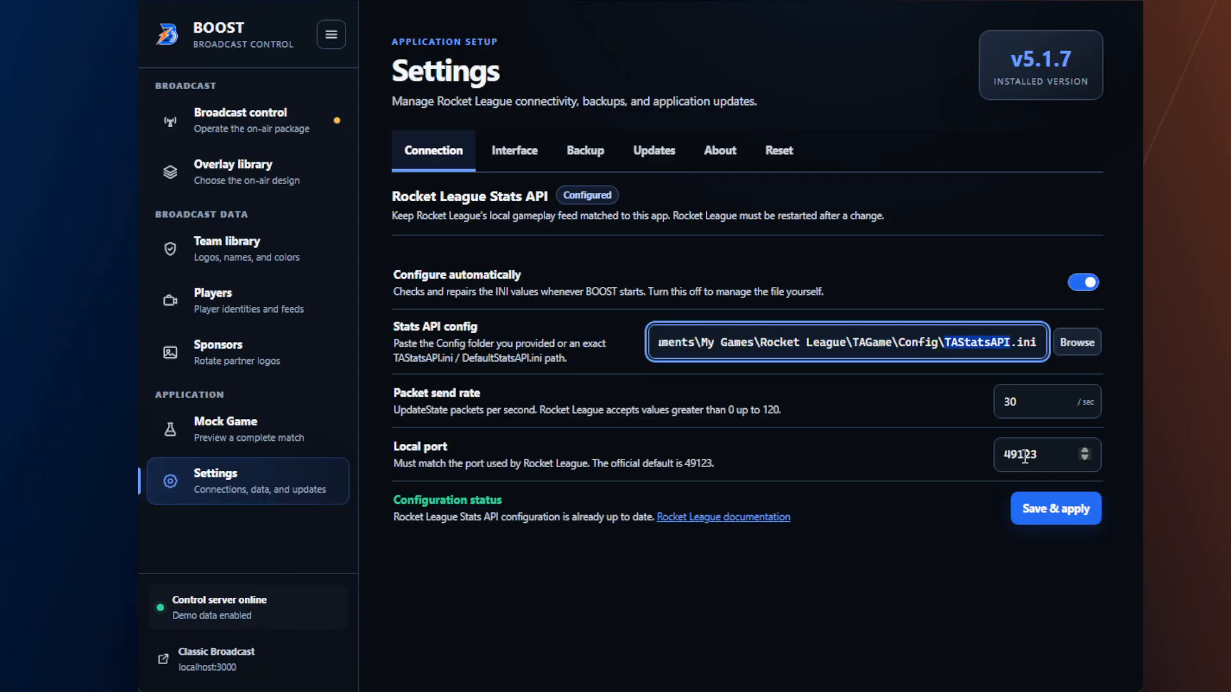
{"action": "left_click", "coordinate": [940, 343]}
{"action": "double_click", "coordinate": [925, 343]}
{"action": "double_click", "coordinate": [966, 343]}
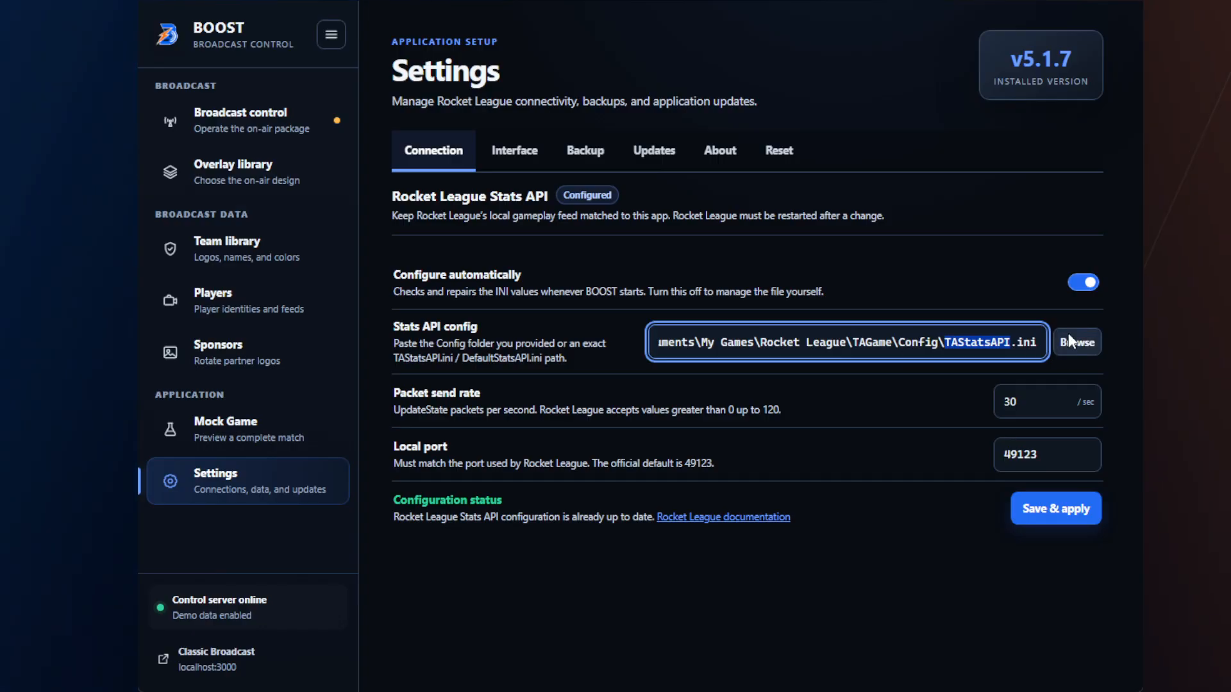
{"action": "triple_click", "coordinate": [1000, 348]}
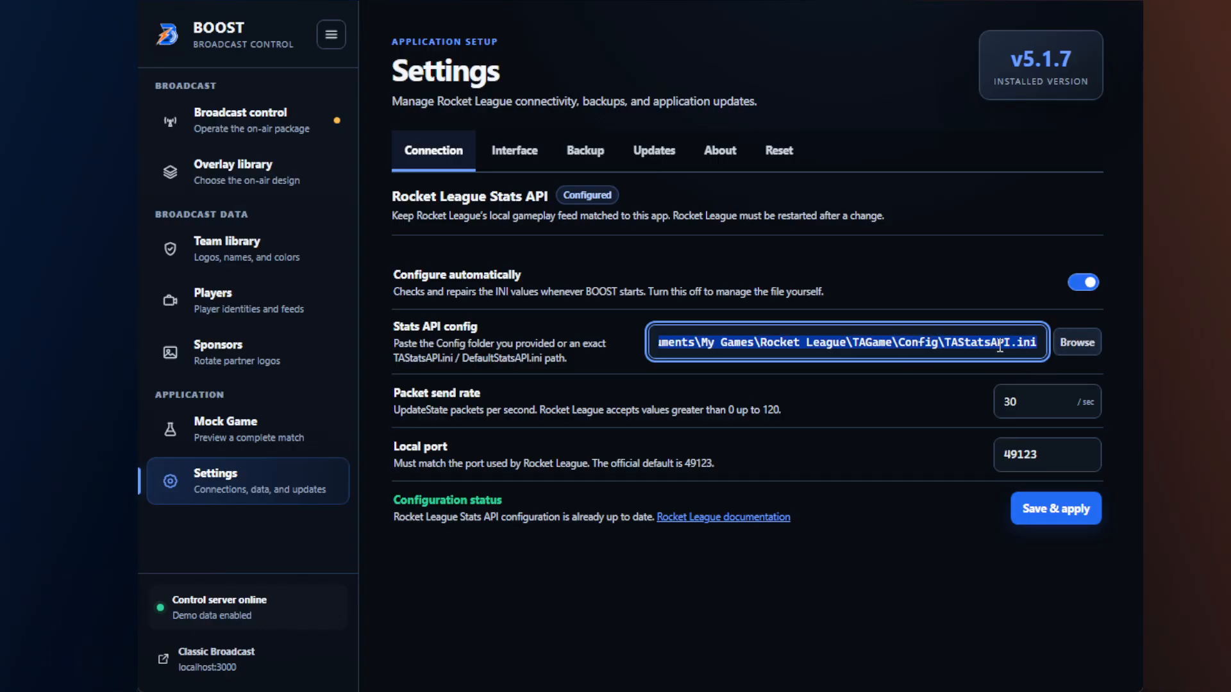
- Review the Stats API config path instructions and the Configuration status text
{"action": "left_click_drag", "start_coordinate": [587, 364], "coordinate": [400, 350]}
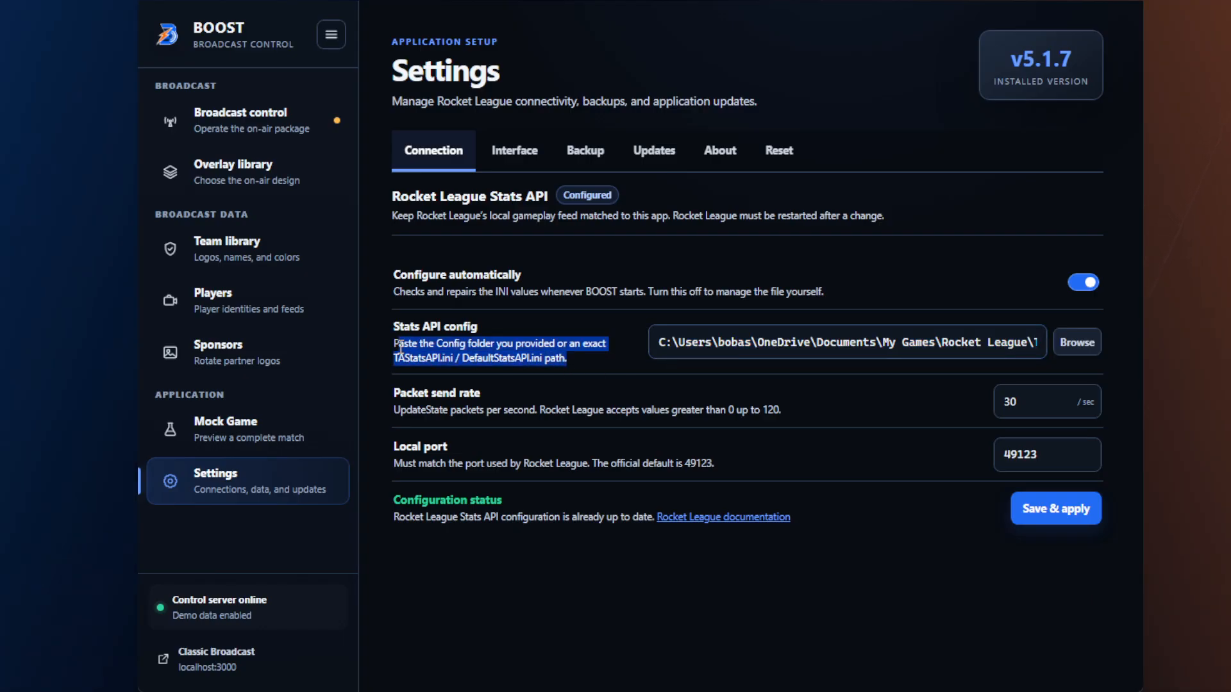
{"action": "left_click", "coordinate": [607, 359]}
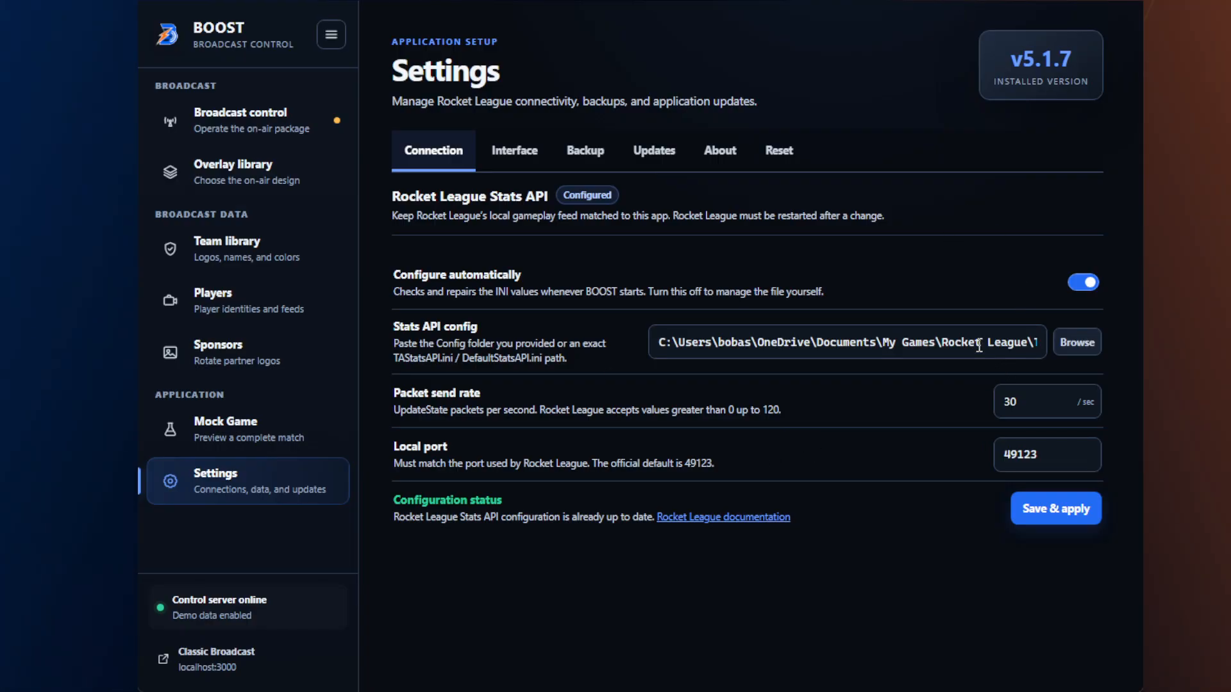
{"action": "left_click_drag", "start_coordinate": [979, 347], "coordinate": [1135, 352]}
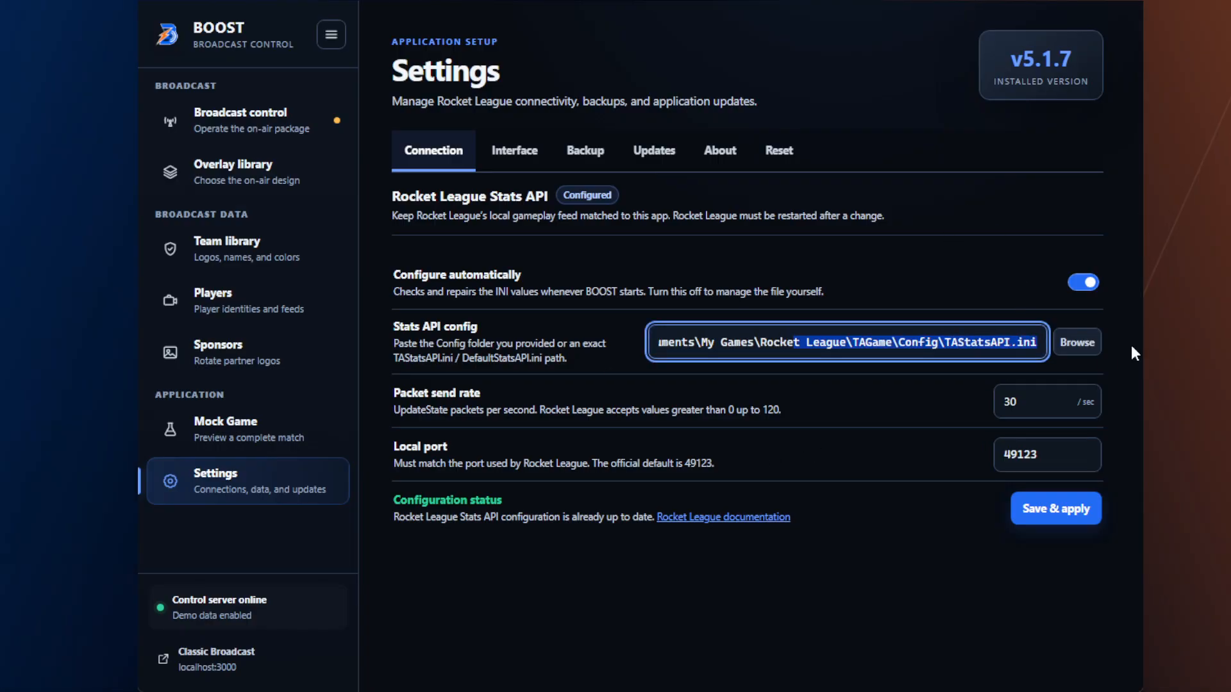
{"action": "left_click", "coordinate": [870, 510]}
{"action": "mouse_move", "coordinate": [822, 513]}
{"action": "left_mouse_down"}
{"action": "mouse_move", "coordinate": [392, 517]}
{"action": "mouse_move", "coordinate": [385, 504]}
{"action": "mouse_move", "coordinate": [805, 508]}
{"action": "mouse_move", "coordinate": [844, 521]}
{"action": "left_mouse_up"}
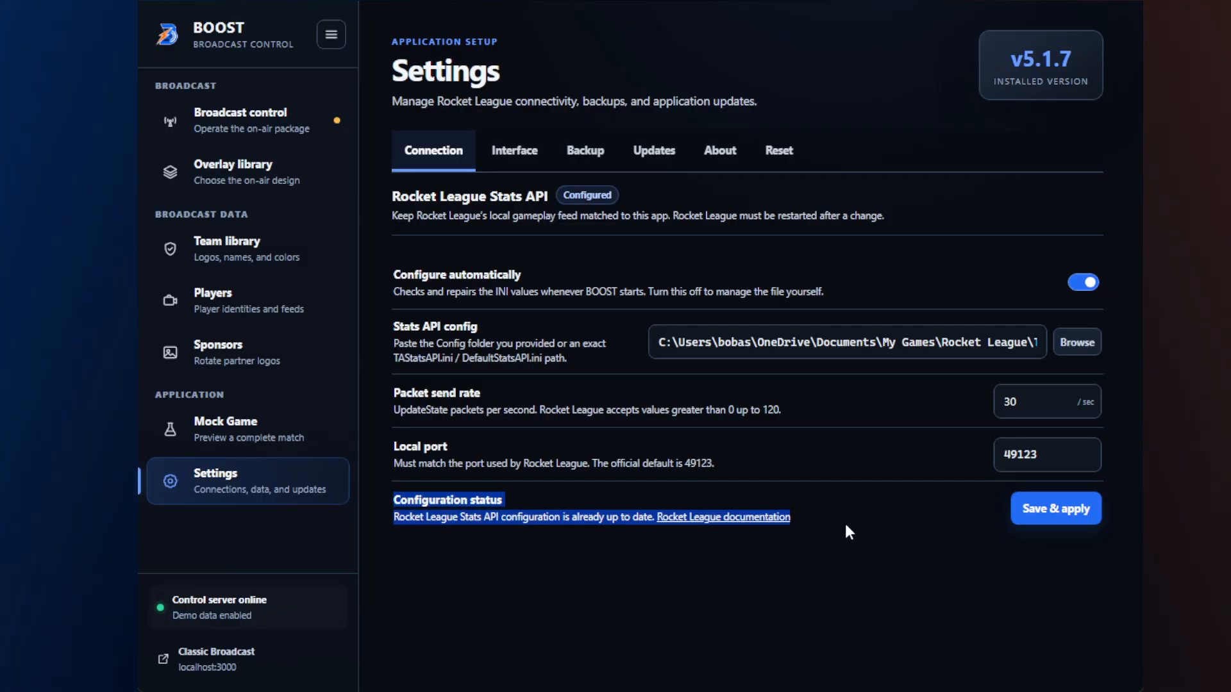
{"action": "left_click", "coordinate": [844, 521]}
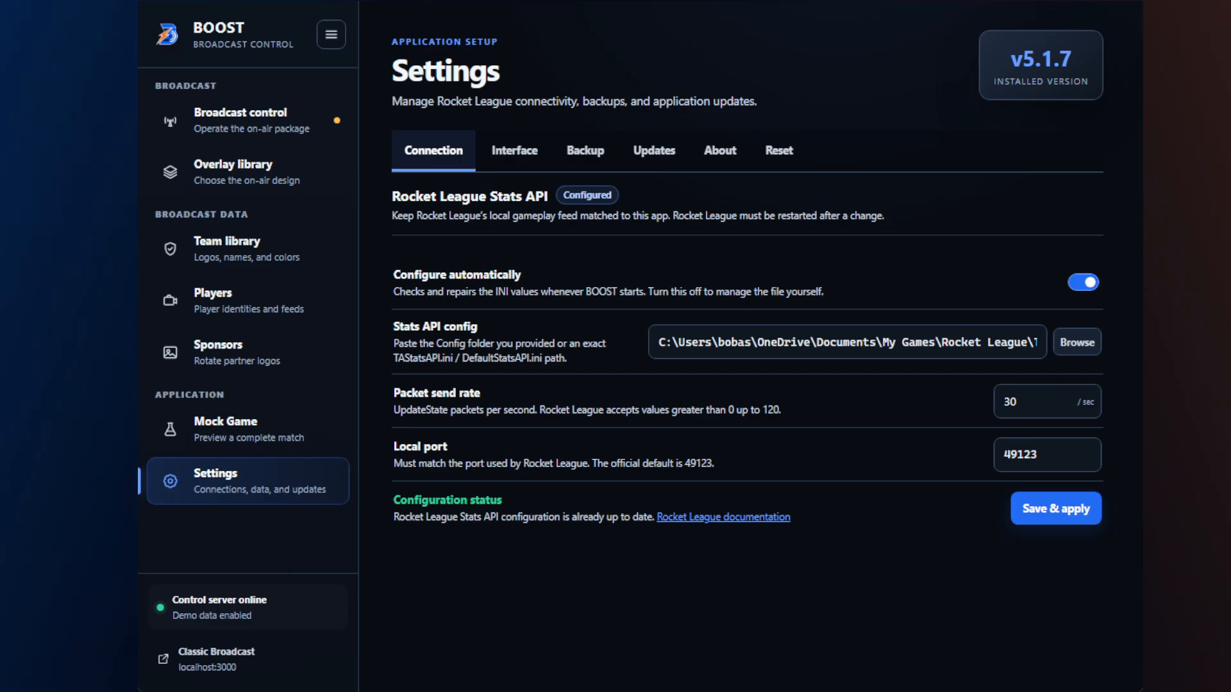
- Examine the packet send rate and local port settings along with their descriptions
{"action": "double_click", "coordinate": [1028, 401]}
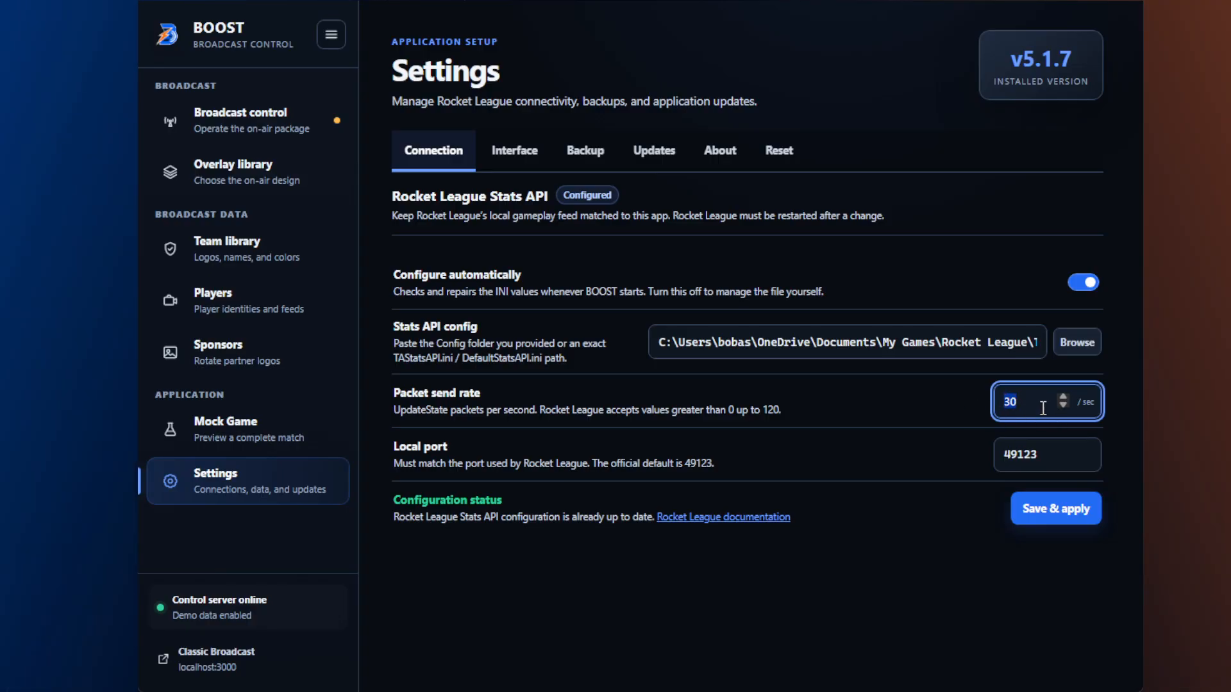
{"action": "double_click", "coordinate": [1083, 454]}
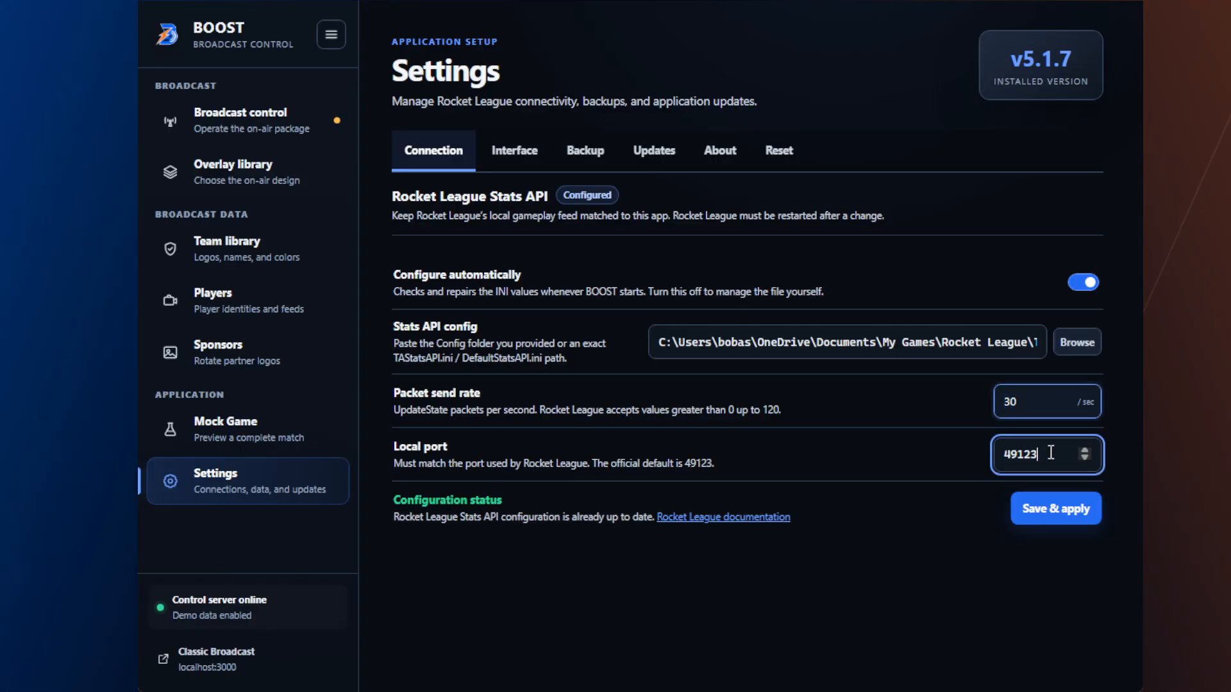
{"action": "left_click", "coordinate": [963, 462]}
{"action": "double_click", "coordinate": [1017, 455]}
{"action": "left_click", "coordinate": [977, 463]}
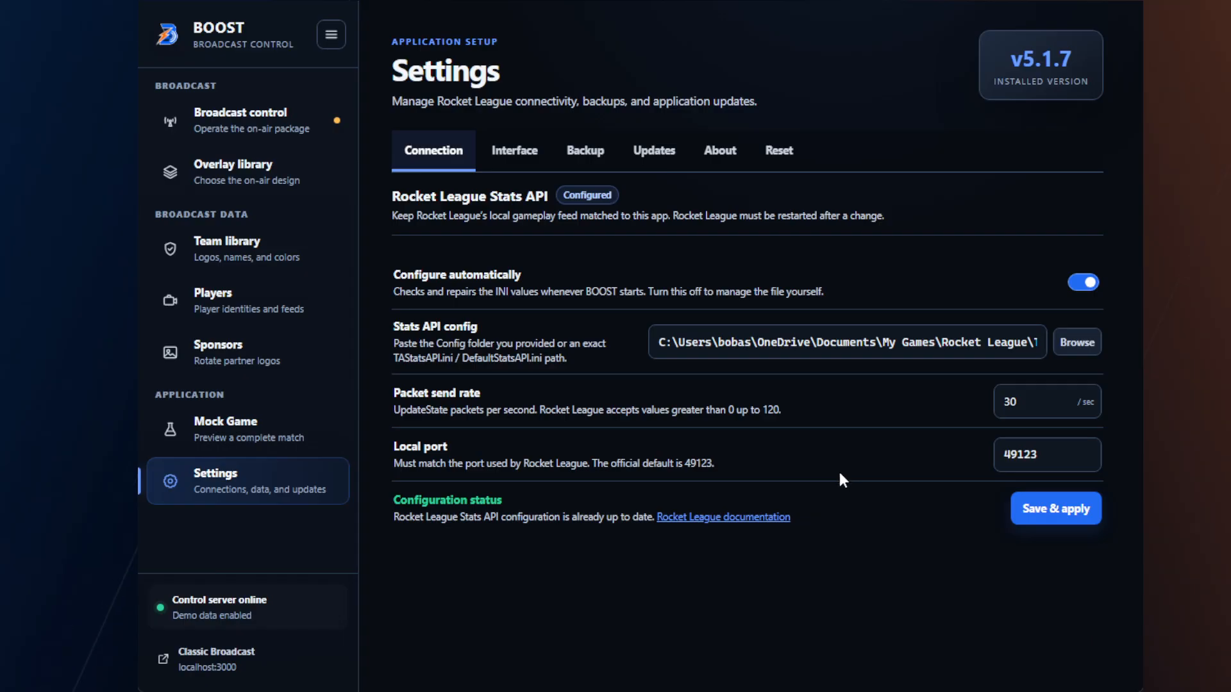
{"action": "left_click_drag", "start_coordinate": [769, 462], "coordinate": [392, 392]}
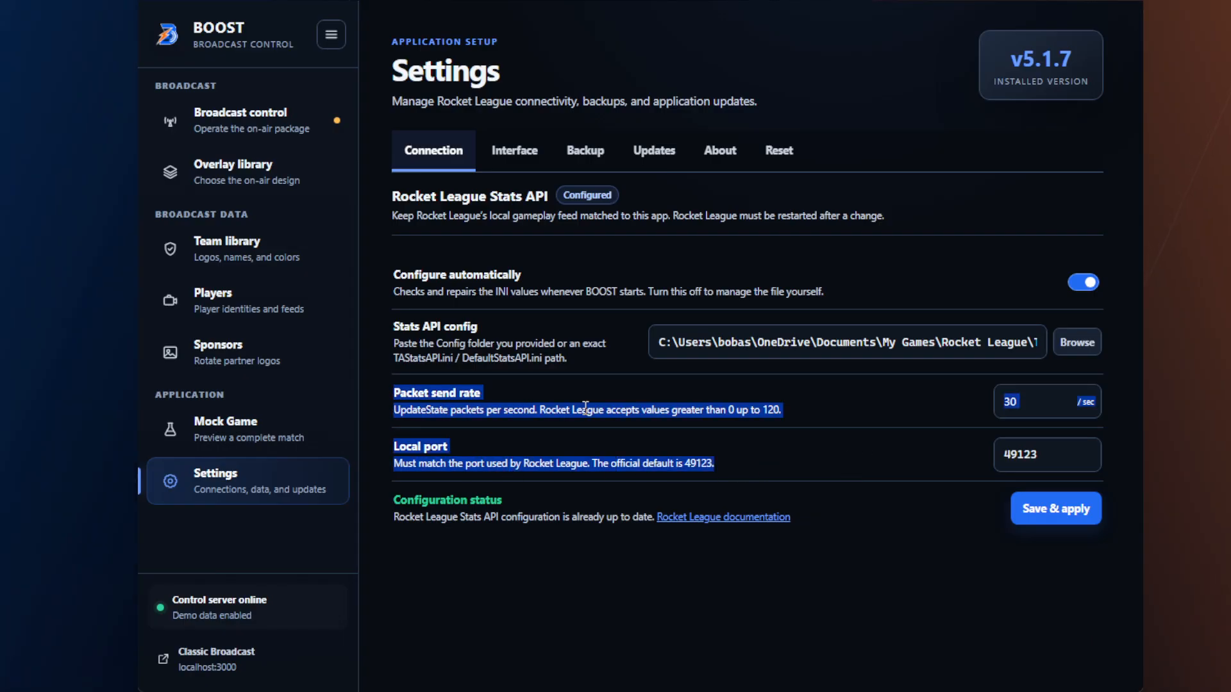
{"action": "left_click", "coordinate": [777, 415]}
{"action": "left_click_drag", "start_coordinate": [745, 466], "coordinate": [426, 412]}
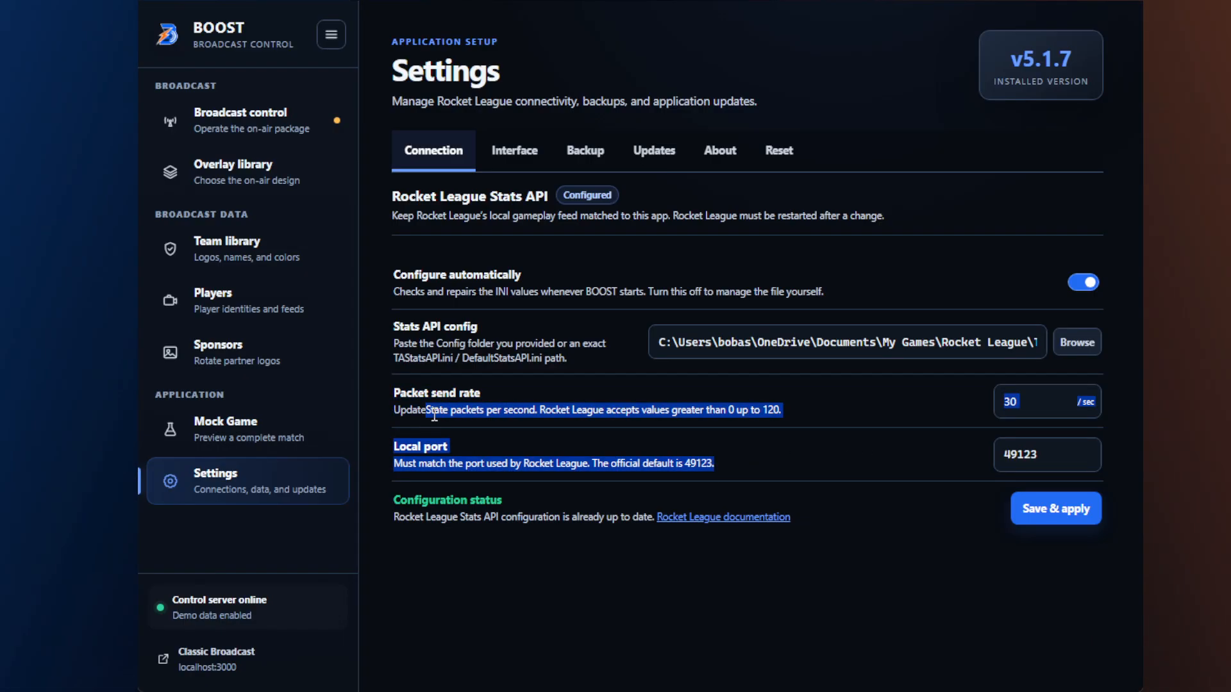
{"action": "left_click", "coordinate": [427, 411]}
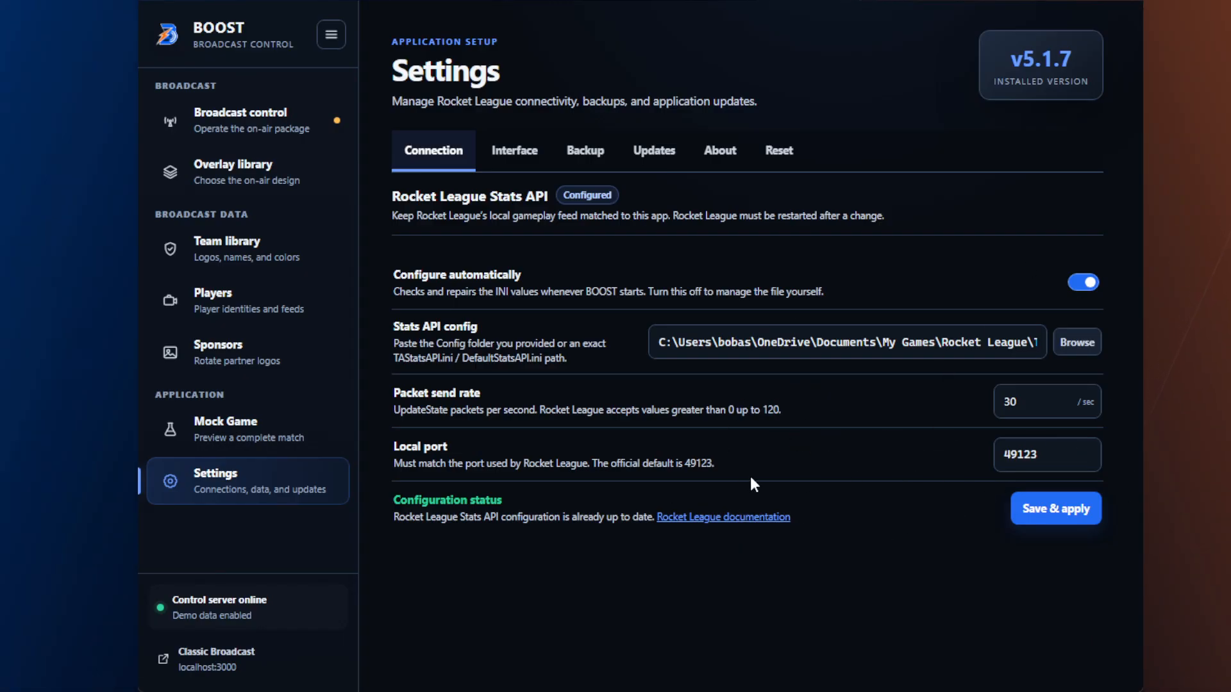
{"action": "left_click_drag", "start_coordinate": [1030, 455], "coordinate": [967, 459]}
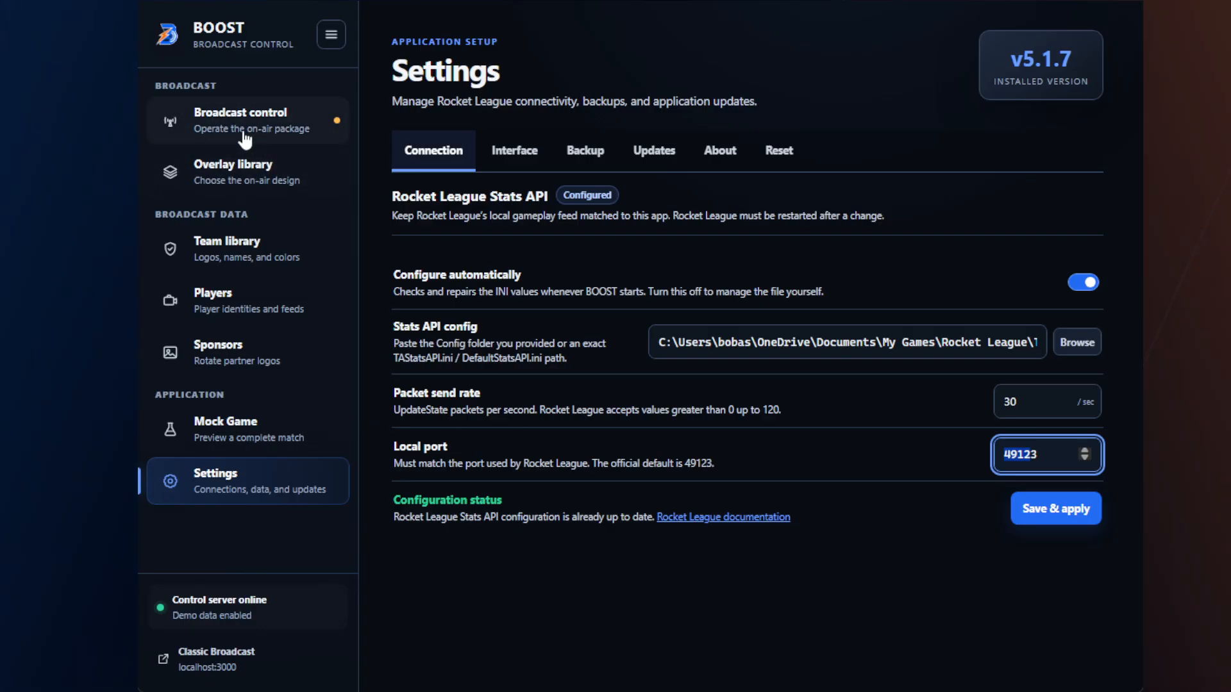
- Put the Championship 2026 overlay on air and preview it at about 13% of the mock match
{"action": "left_click", "coordinate": [253, 165]}
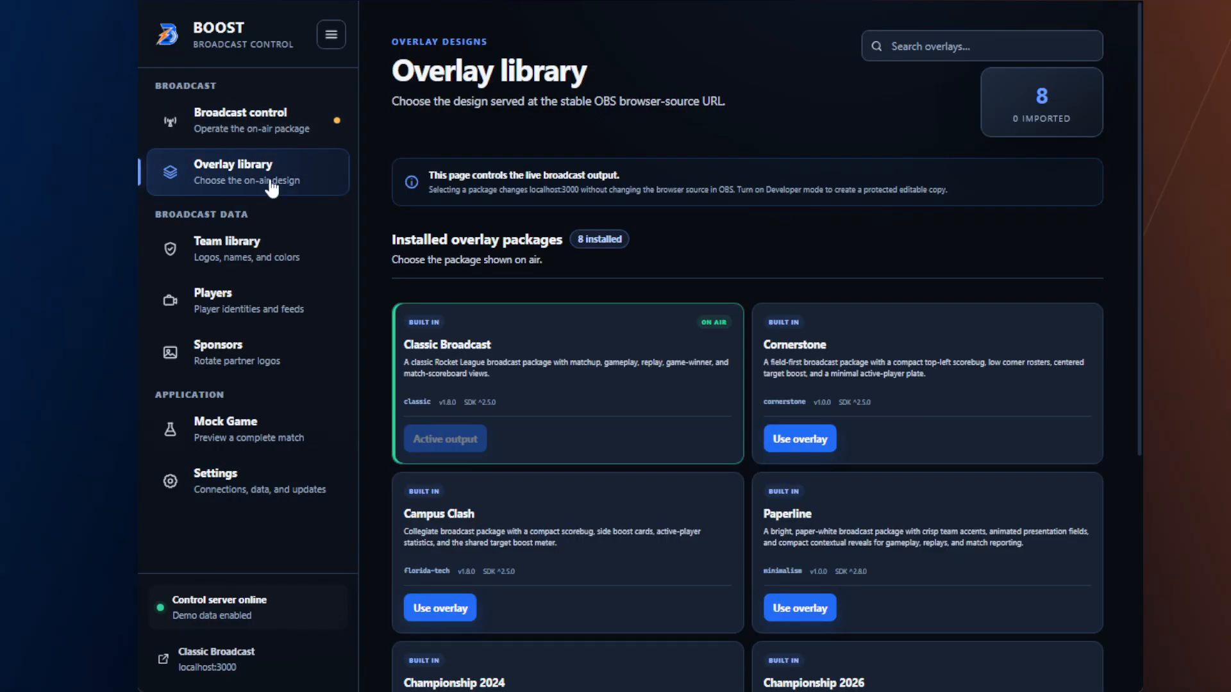
{"action": "scroll", "coordinate": [739, 253], "scroll_direction": "down", "scroll_amount": 4}
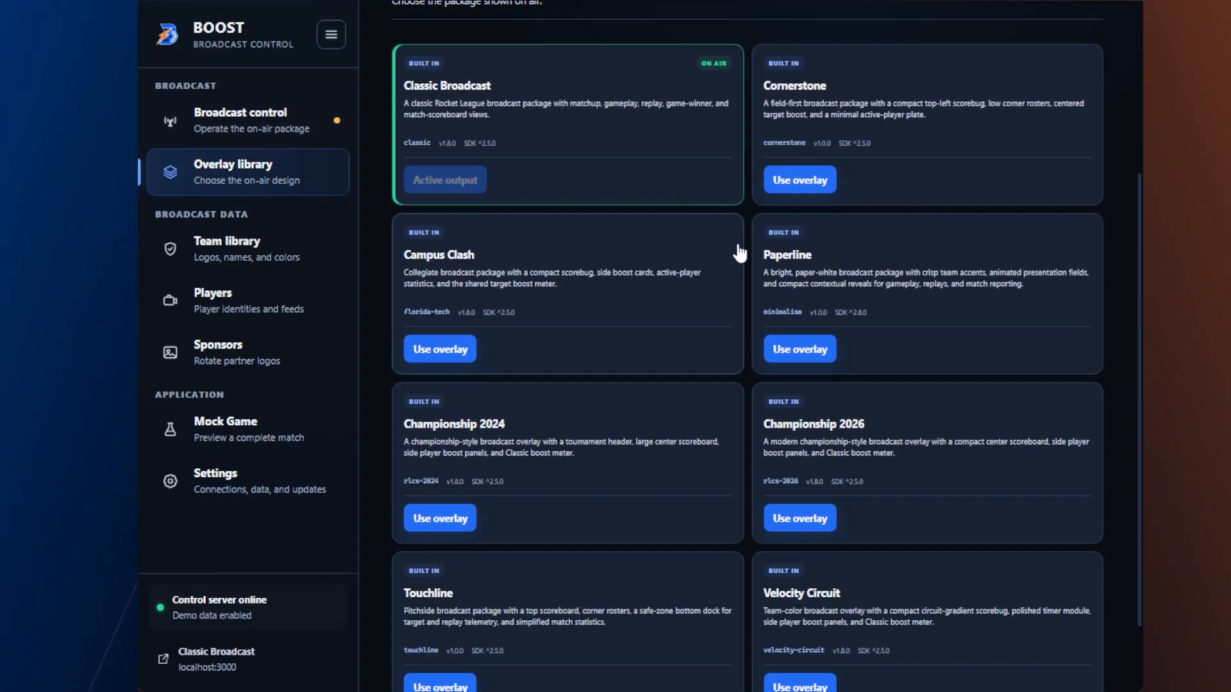
{"action": "scroll", "coordinate": [740, 253], "scroll_direction": "down", "scroll_amount": 2}
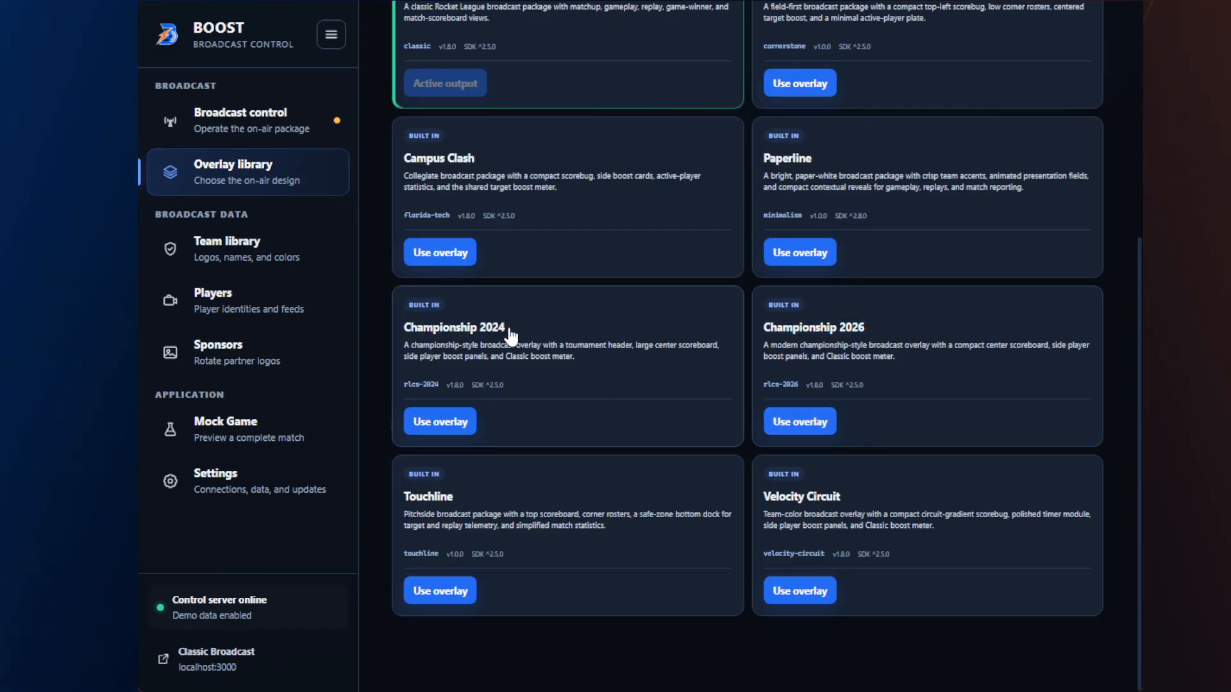
{"action": "left_click_drag", "start_coordinate": [511, 335], "coordinate": [405, 328]}
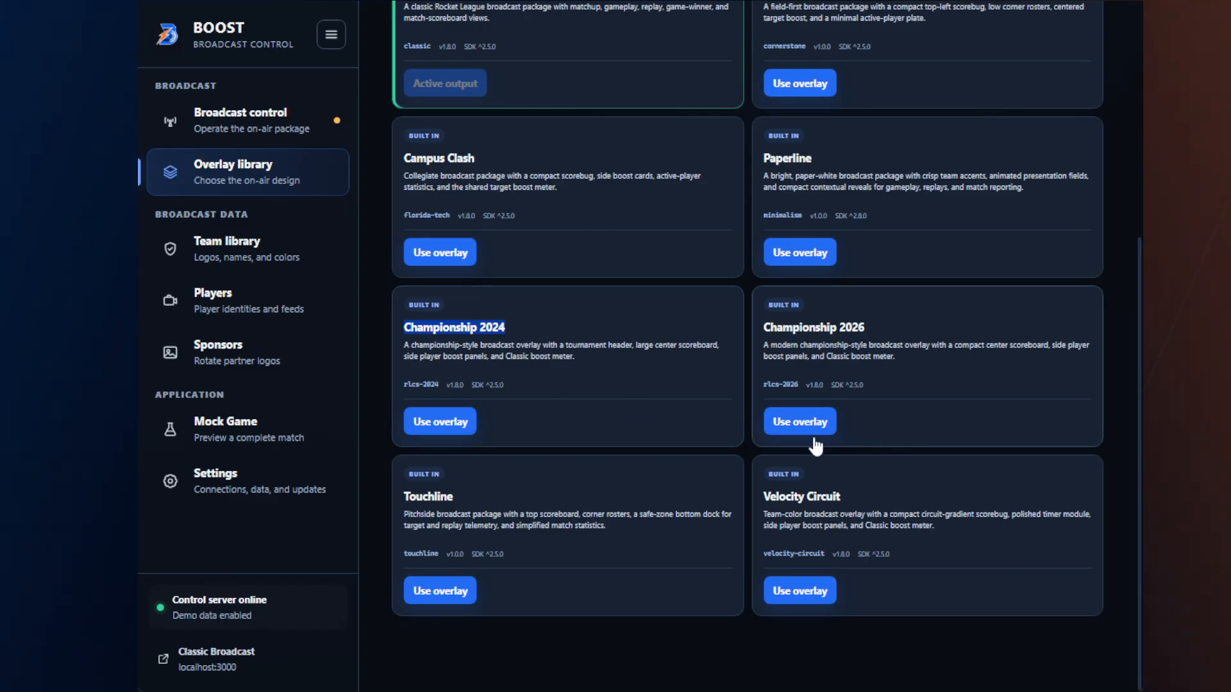
{"action": "left_click", "coordinate": [799, 421]}
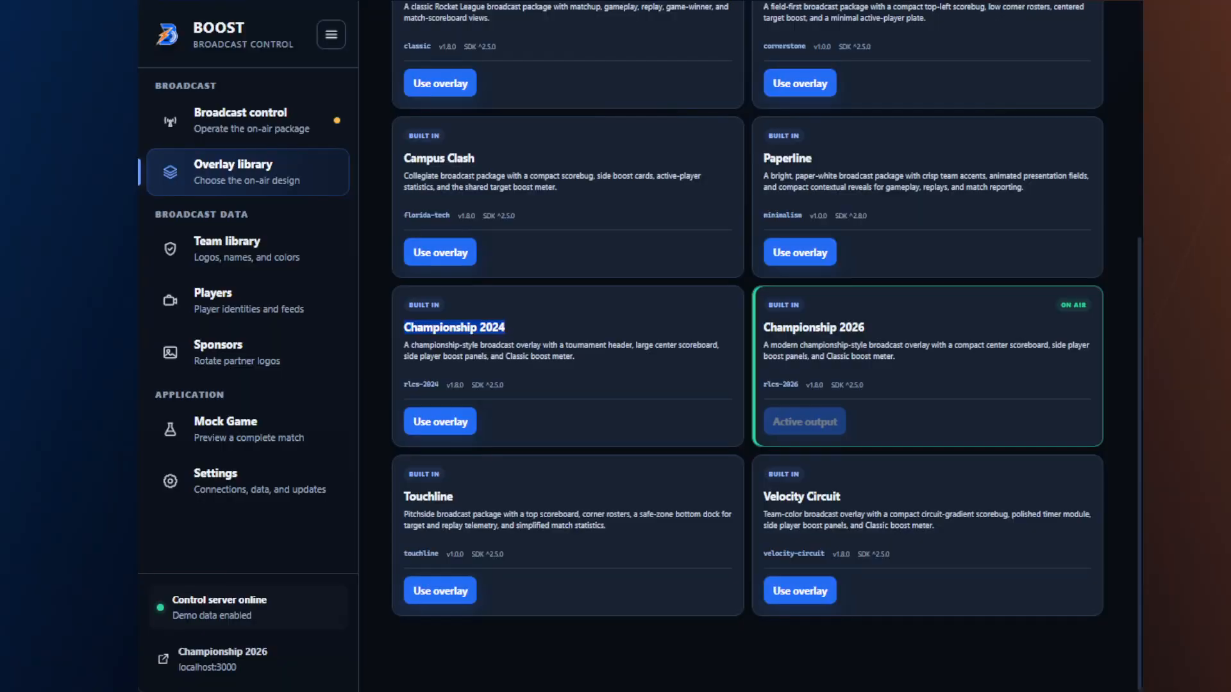
{"action": "left_click", "coordinate": [189, 442]}
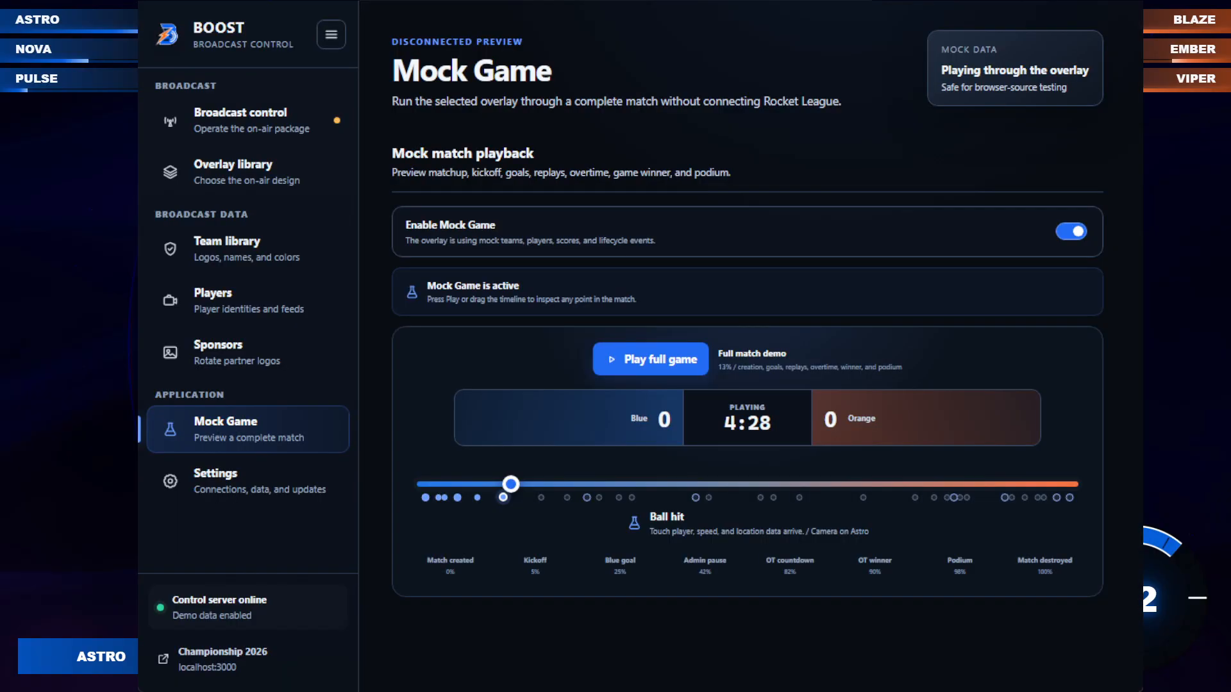
- Put the Paperline overlay on air, view it unobstructed and return to the overlay library
{"action": "left_click", "coordinate": [255, 171]}
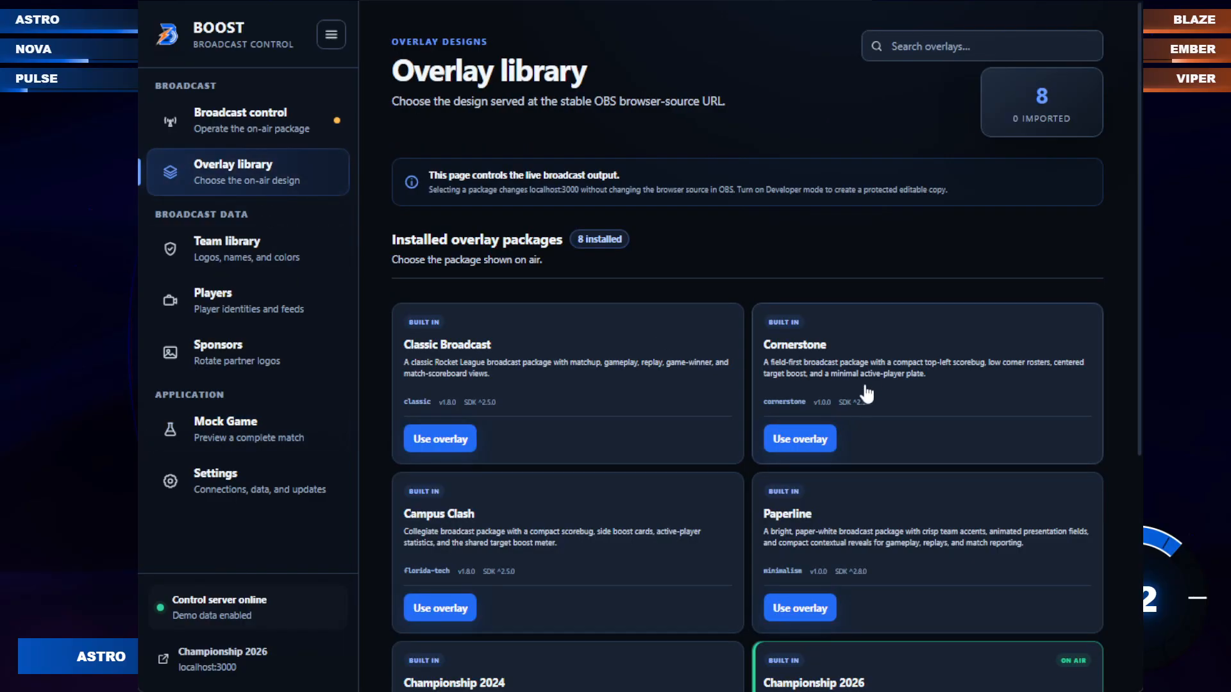
{"action": "scroll", "coordinate": [778, 442], "scroll_direction": "down", "scroll_amount": 3}
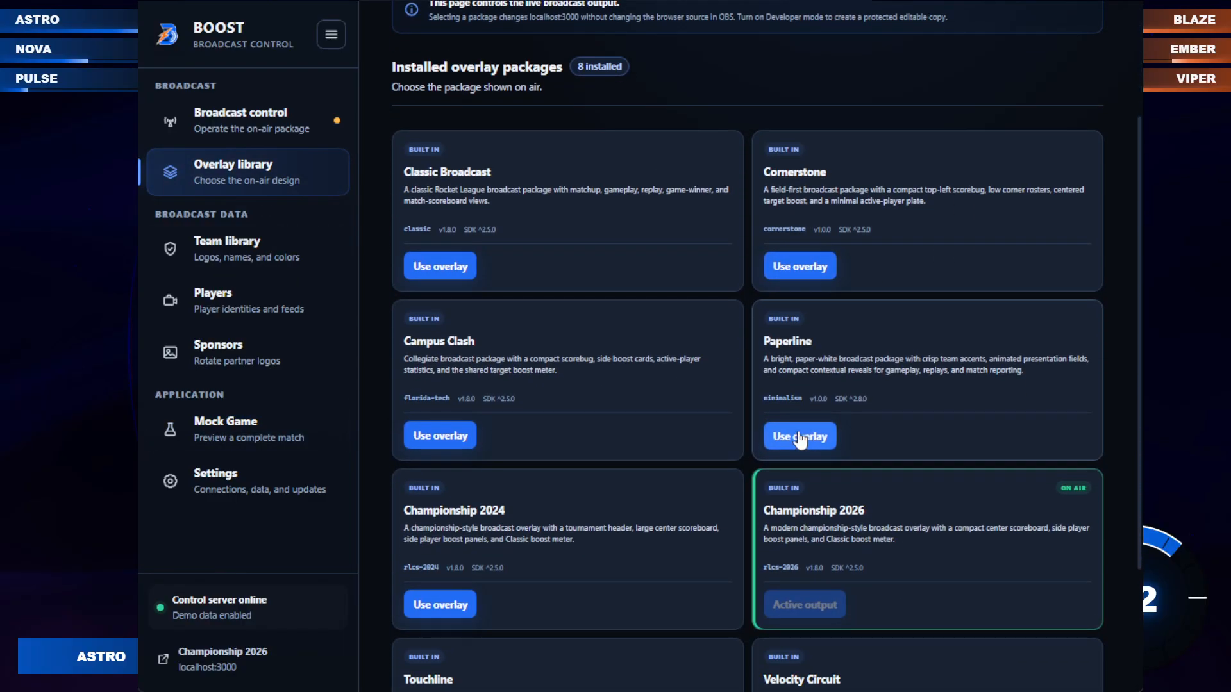
{"action": "left_click", "coordinate": [806, 435]}
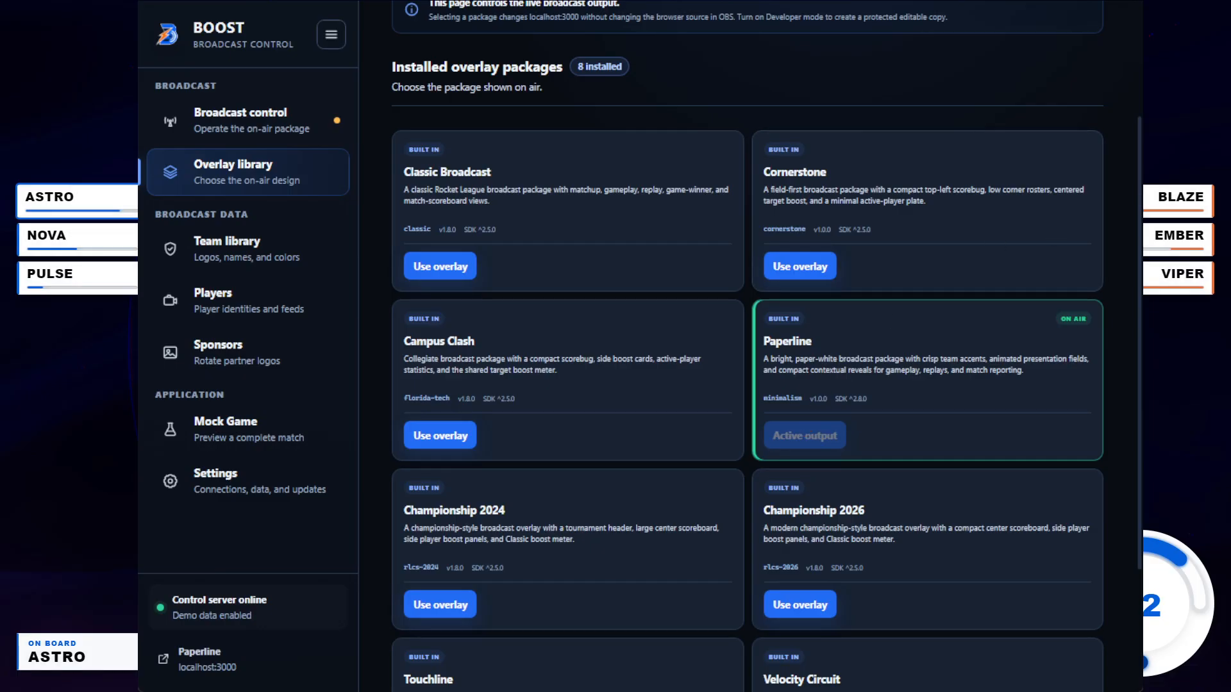
{"action": "left_click", "coordinate": [1015, 2]}
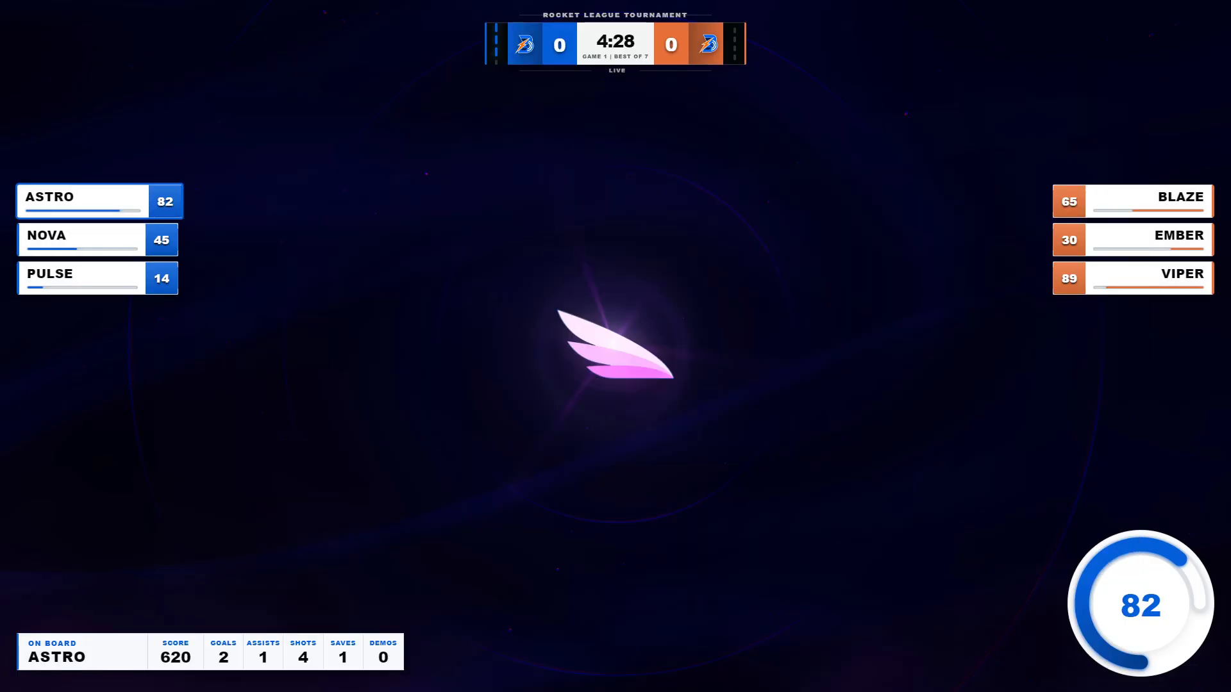
{"action": "key", "text": "alt+Tab"}
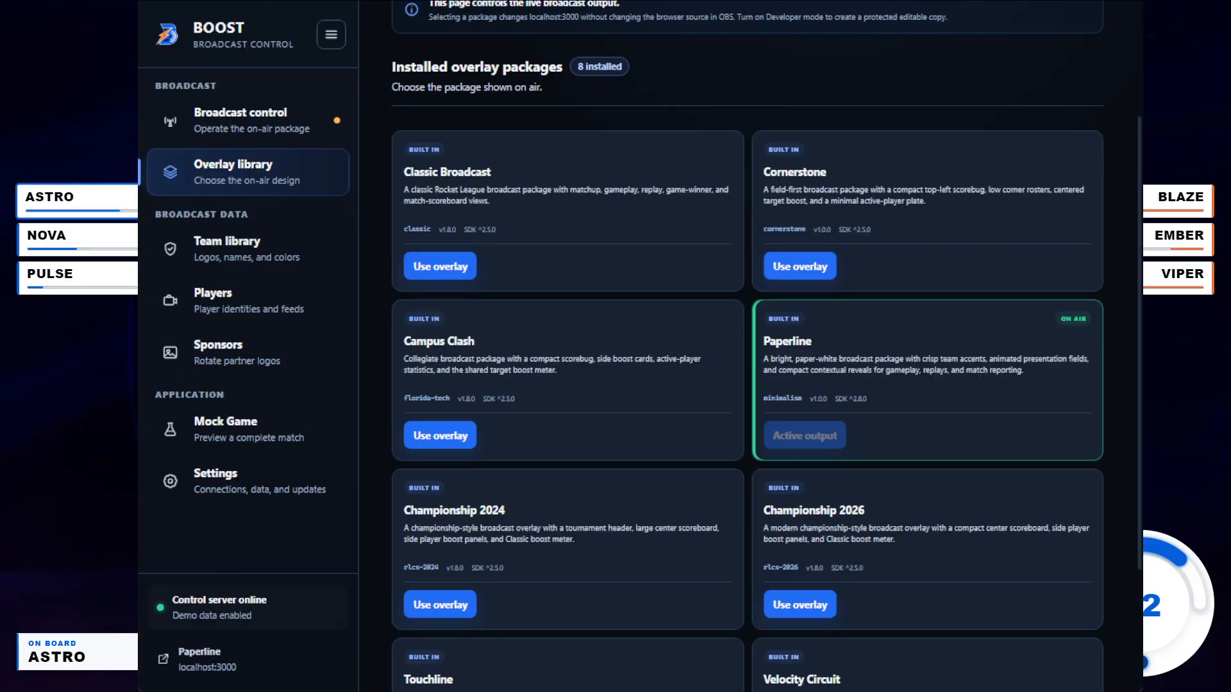
- Put the Velocity Circuit overlay on air, view it unobstructed and return to the overlay library
{"action": "scroll", "coordinate": [778, 602], "scroll_direction": "down", "scroll_amount": 3}
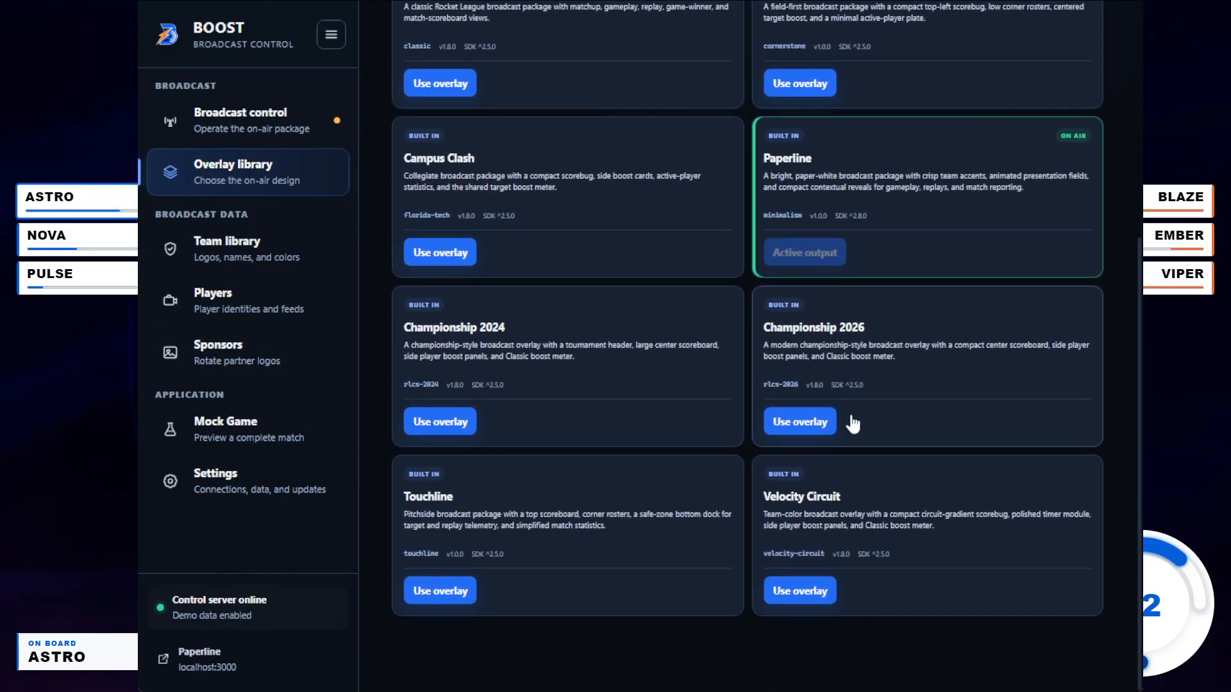
{"action": "left_click", "coordinate": [800, 591]}
{"action": "left_click", "coordinate": [1028, 2]}
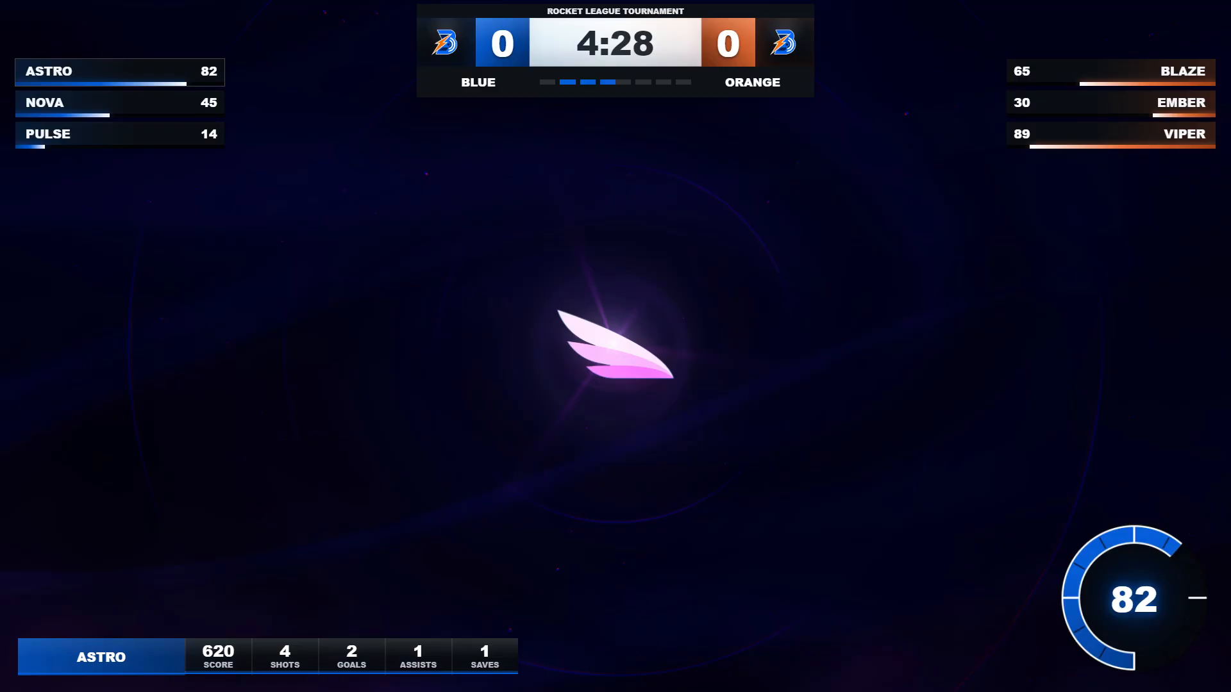
{"action": "key", "text": "alt+Tab"}
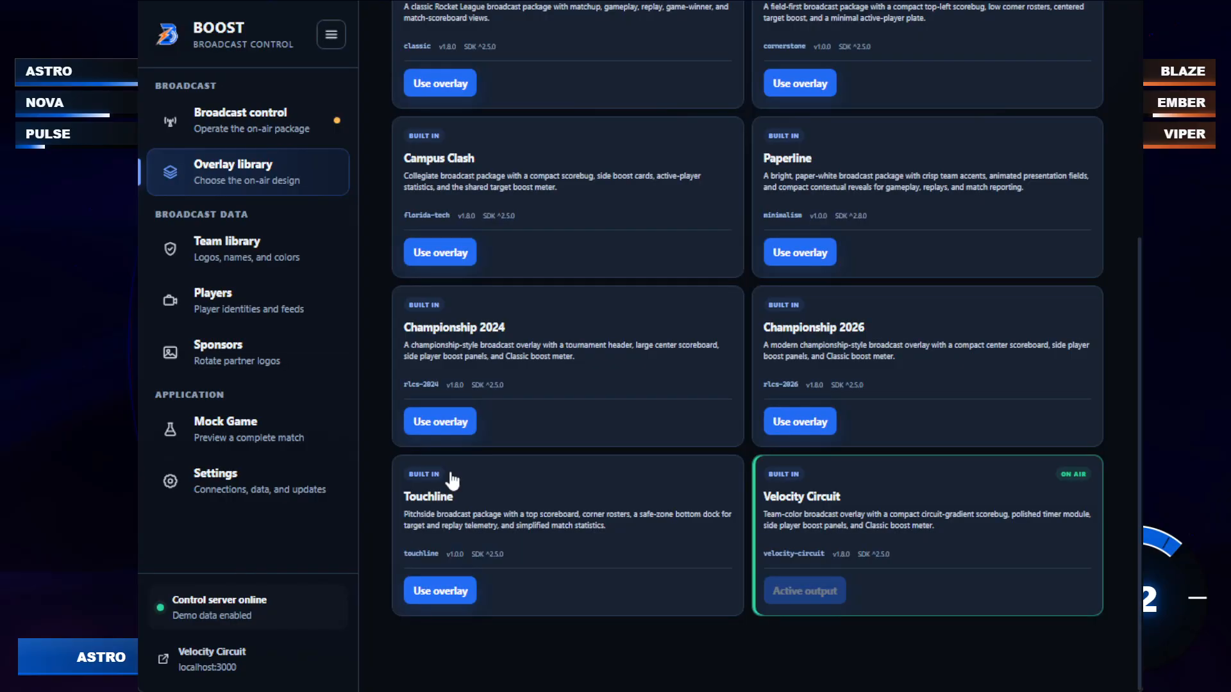
- Move the mock match to about 56%, at the orange goal replay, and preview the Velocity Circuit overlay
{"action": "left_click", "coordinate": [143, 433]}
{"action": "left_click_drag", "start_coordinate": [605, 476], "coordinate": [785, 484]}
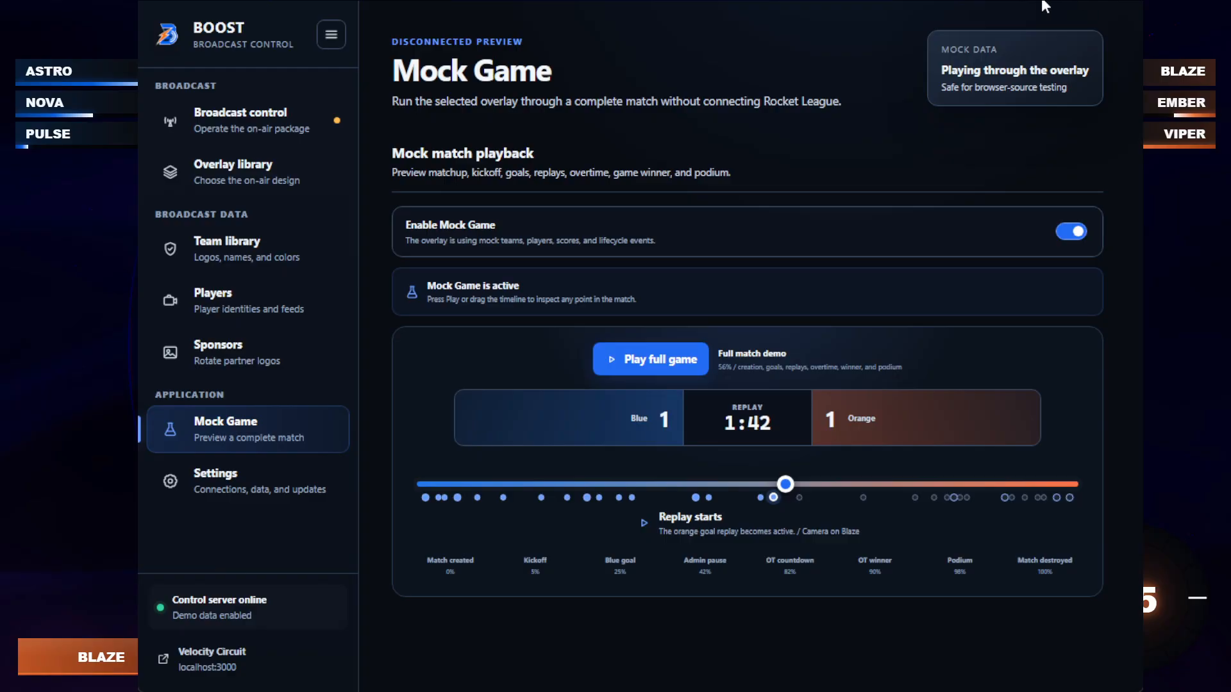
{"action": "key", "text": "alt+Tab"}
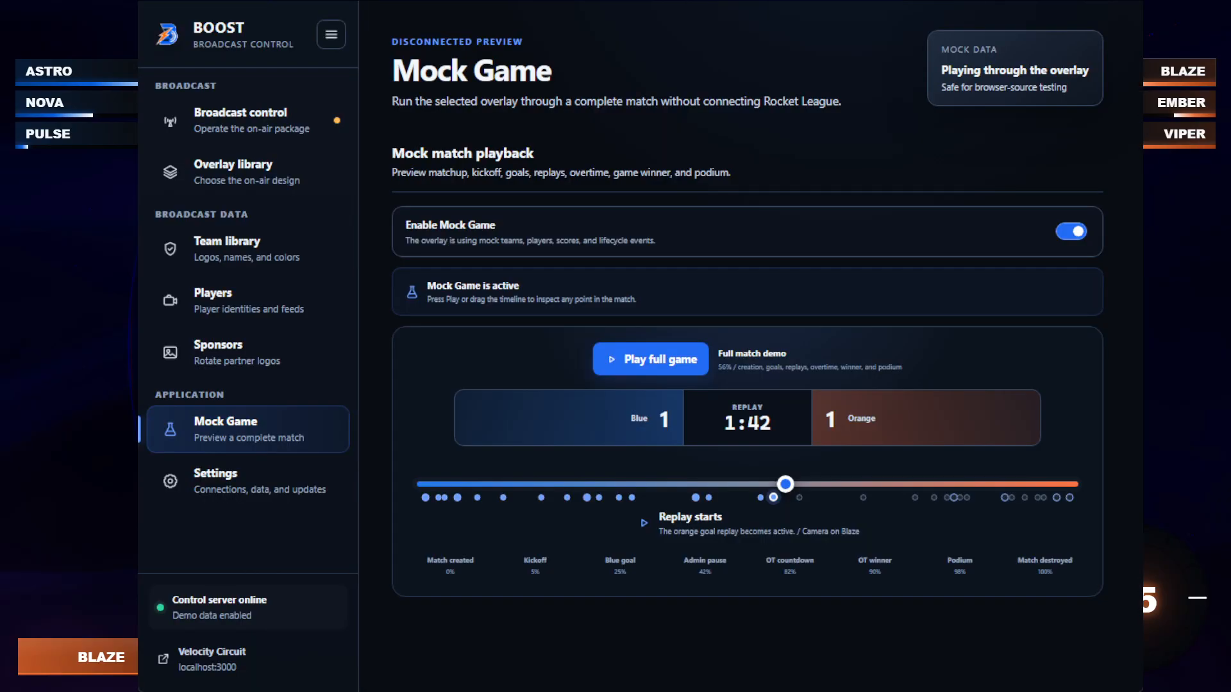
- Review the overlay library, the saved player identities and the form for adding a new player
{"action": "left_click", "coordinate": [230, 172]}
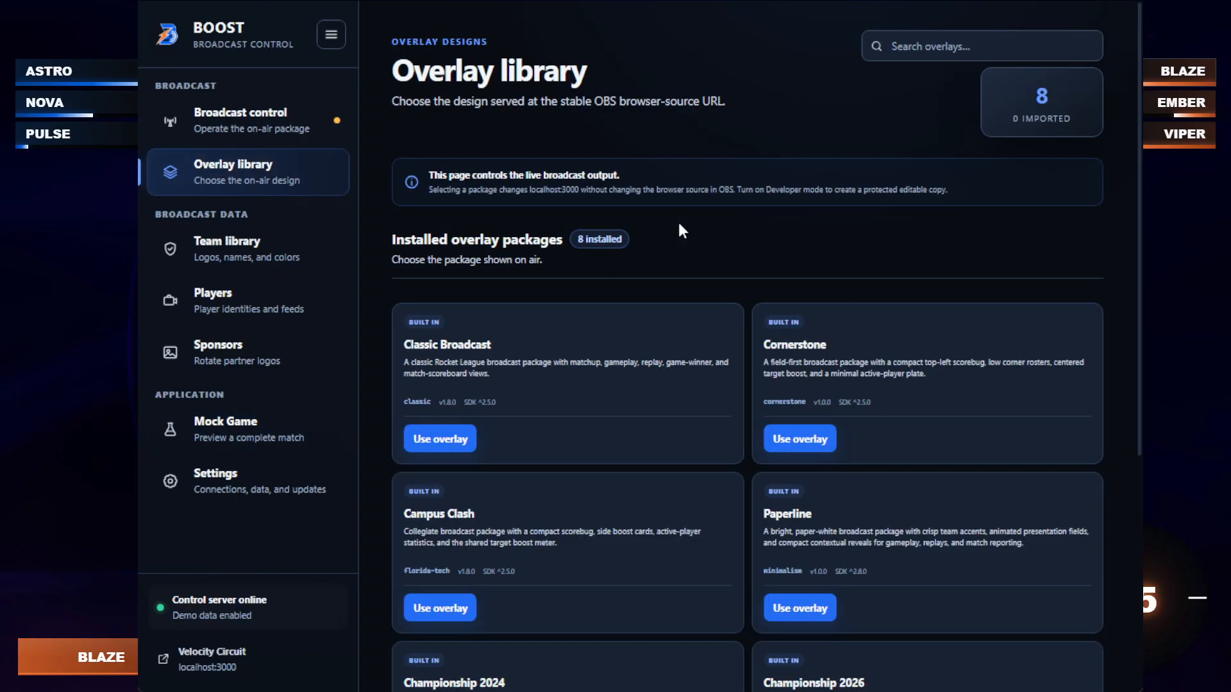
{"action": "left_click", "coordinate": [247, 260]}
{"action": "left_click", "coordinate": [237, 317]}
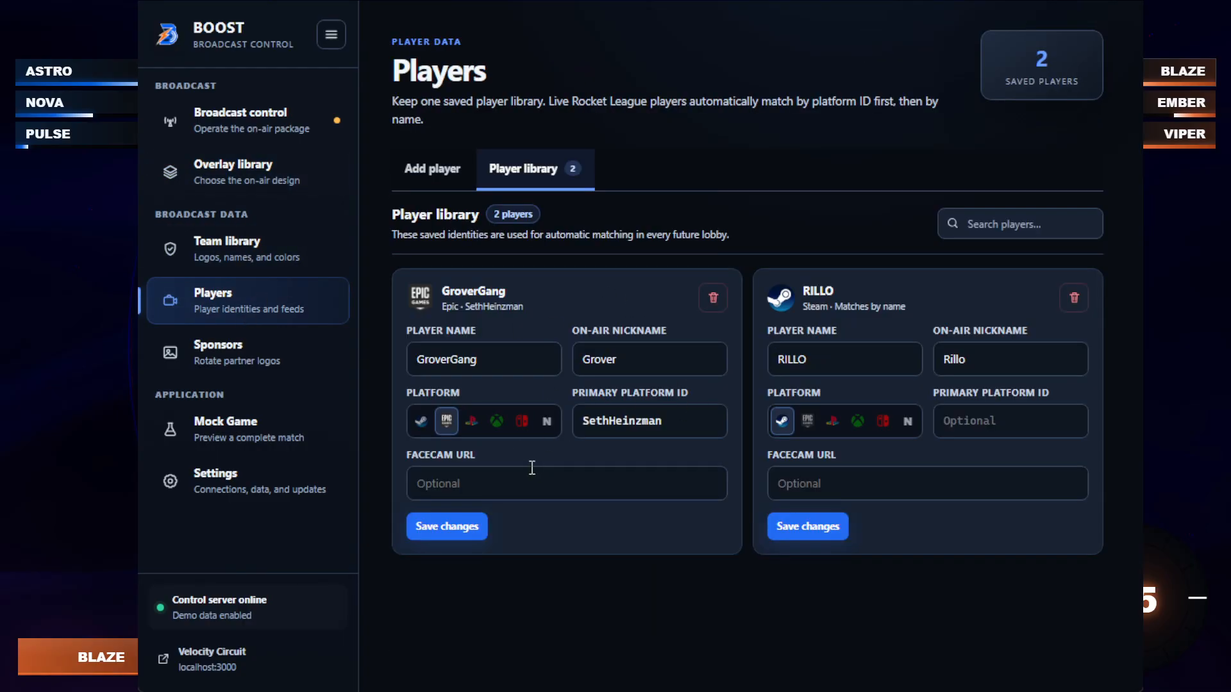
{"action": "double_click", "coordinate": [679, 421]}
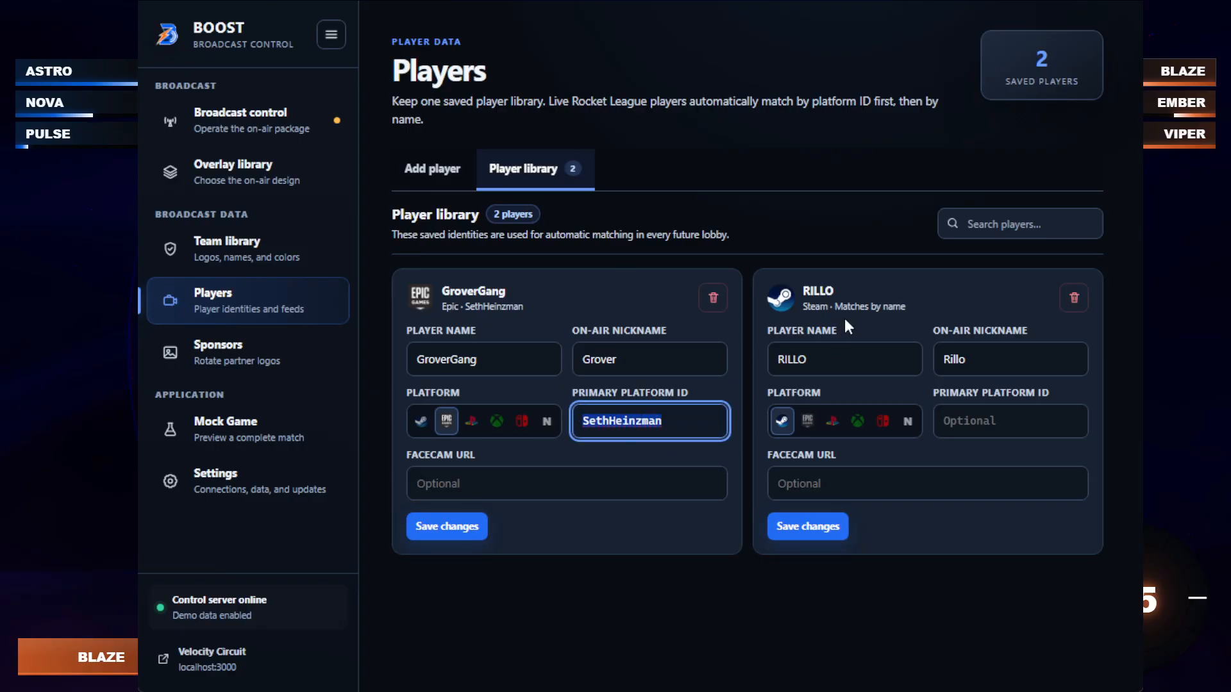
{"action": "left_click", "coordinate": [432, 169]}
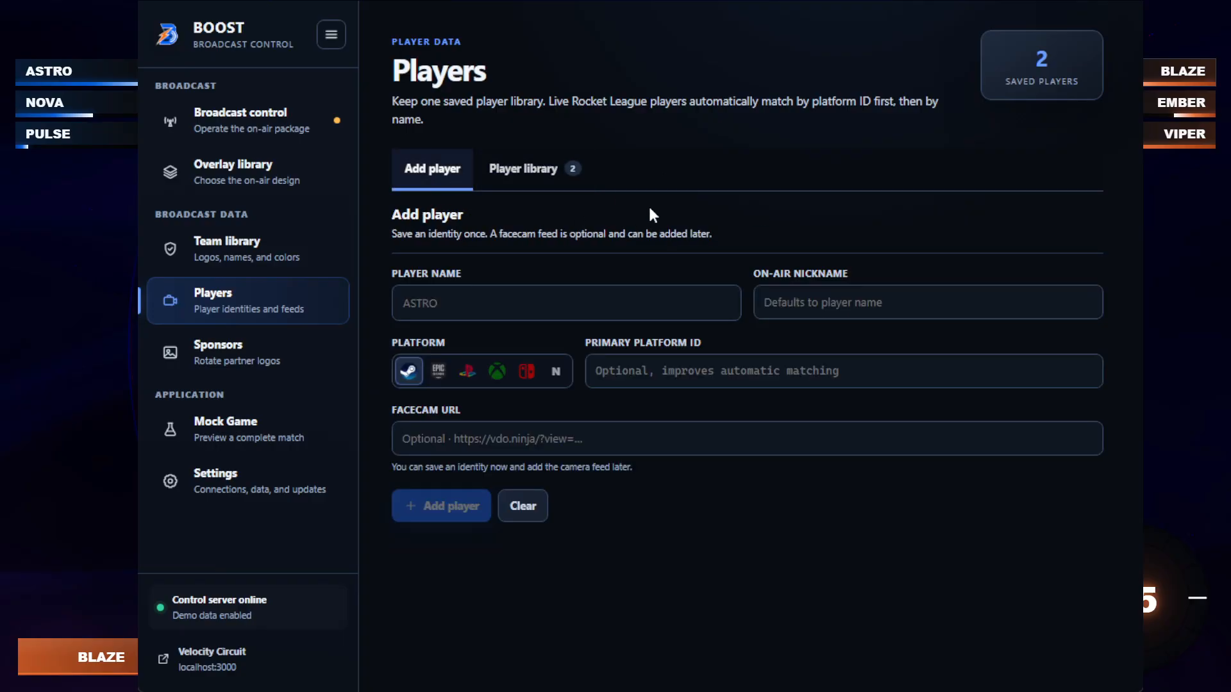
{"action": "left_click", "coordinate": [529, 172]}
- Link the saved Epic player identity to the FLTech team in the team library and update the team
{"action": "left_click", "coordinate": [248, 266]}
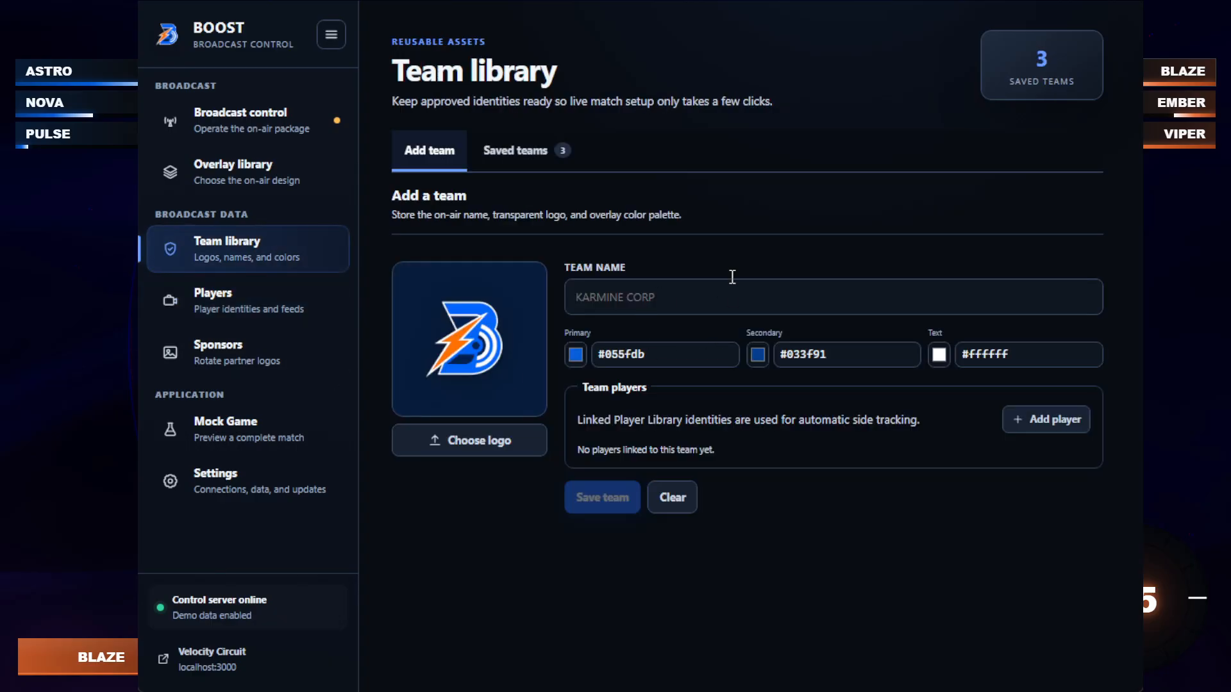
{"action": "left_click", "coordinate": [492, 142]}
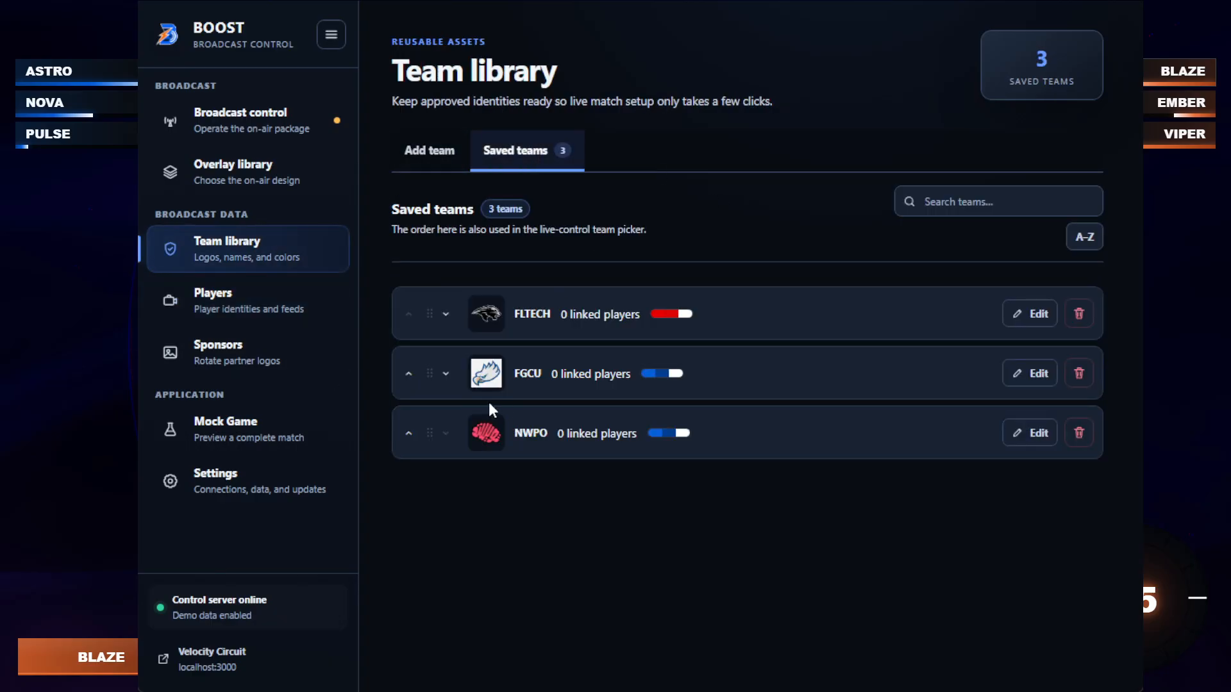
{"action": "left_click", "coordinate": [1038, 314]}
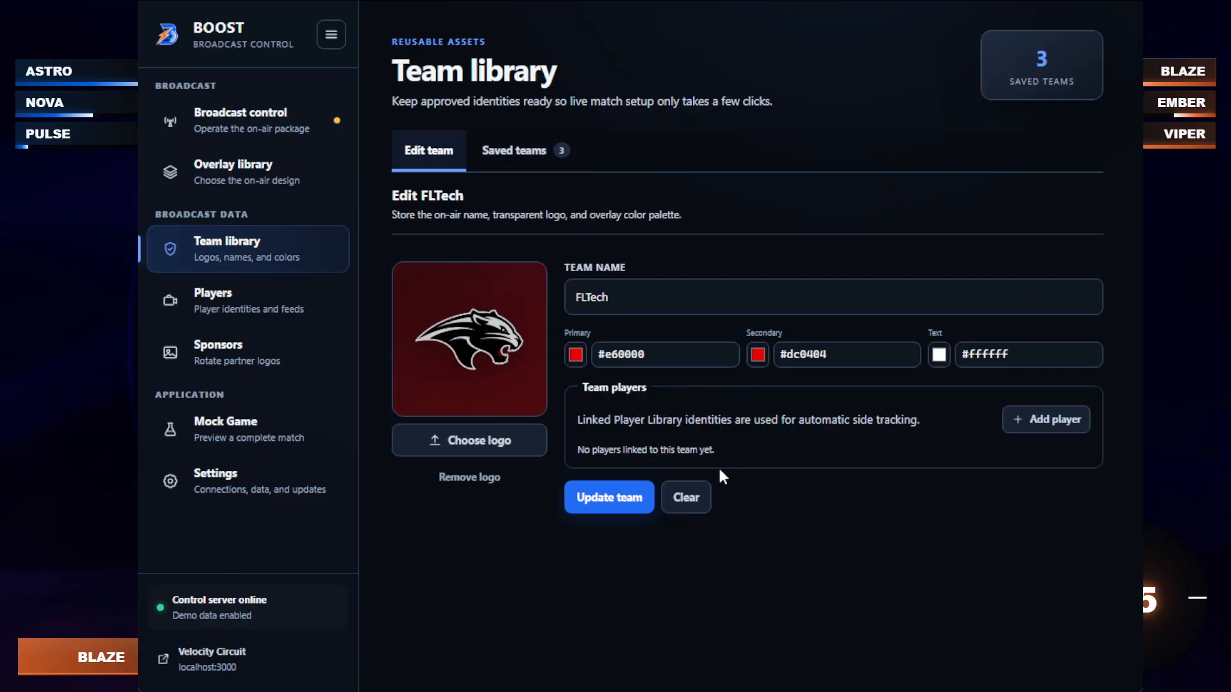
{"action": "left_click", "coordinate": [1052, 426]}
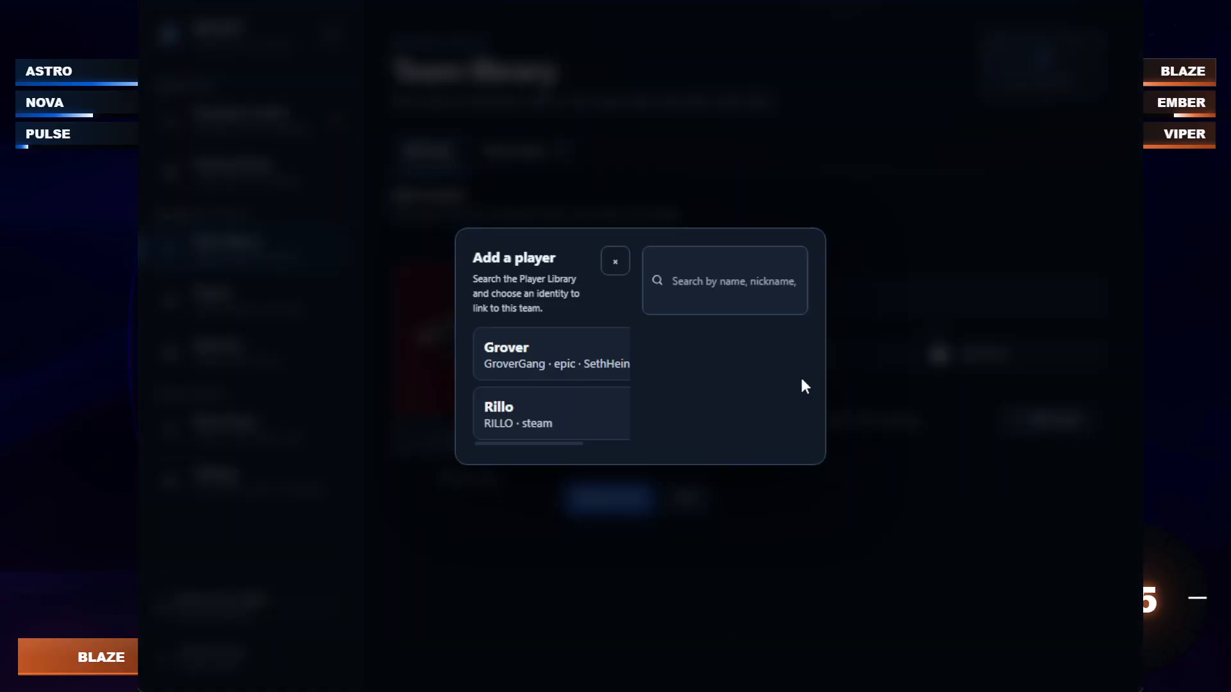
{"action": "left_click", "coordinate": [558, 363]}
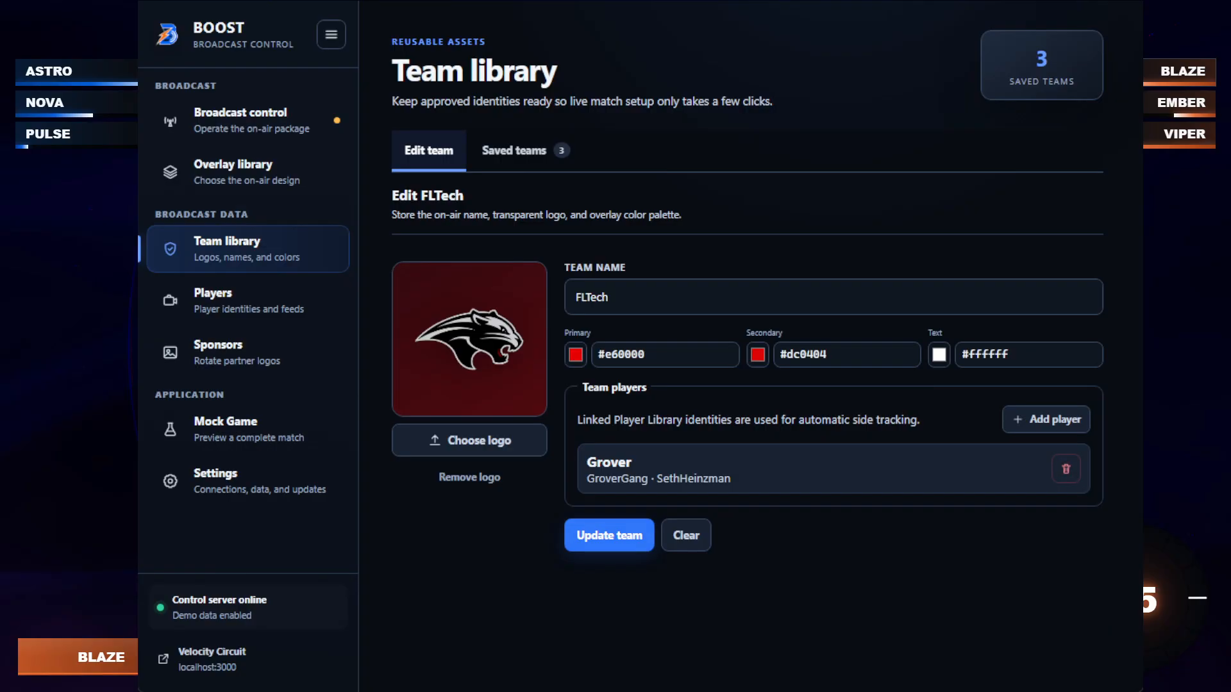
{"action": "left_click", "coordinate": [608, 535]}
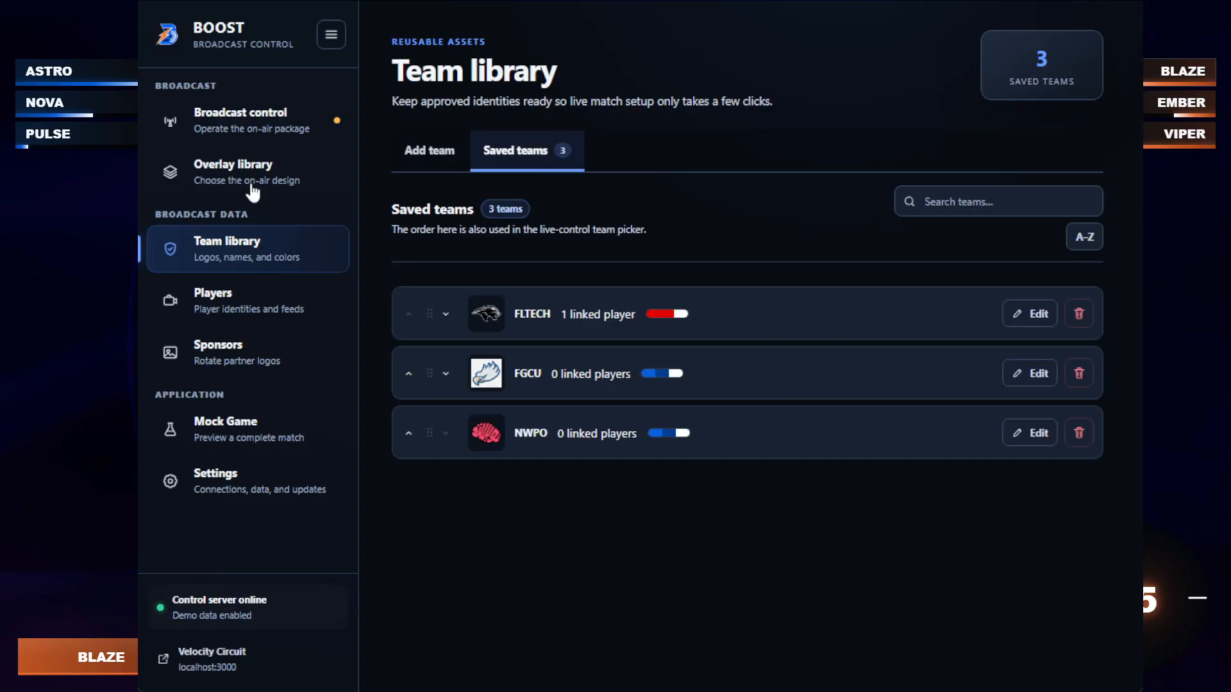
- In the live teams controls, choose the saved team FLTech for the blue side and FGCU for the orange side
{"action": "left_click", "coordinate": [259, 120]}
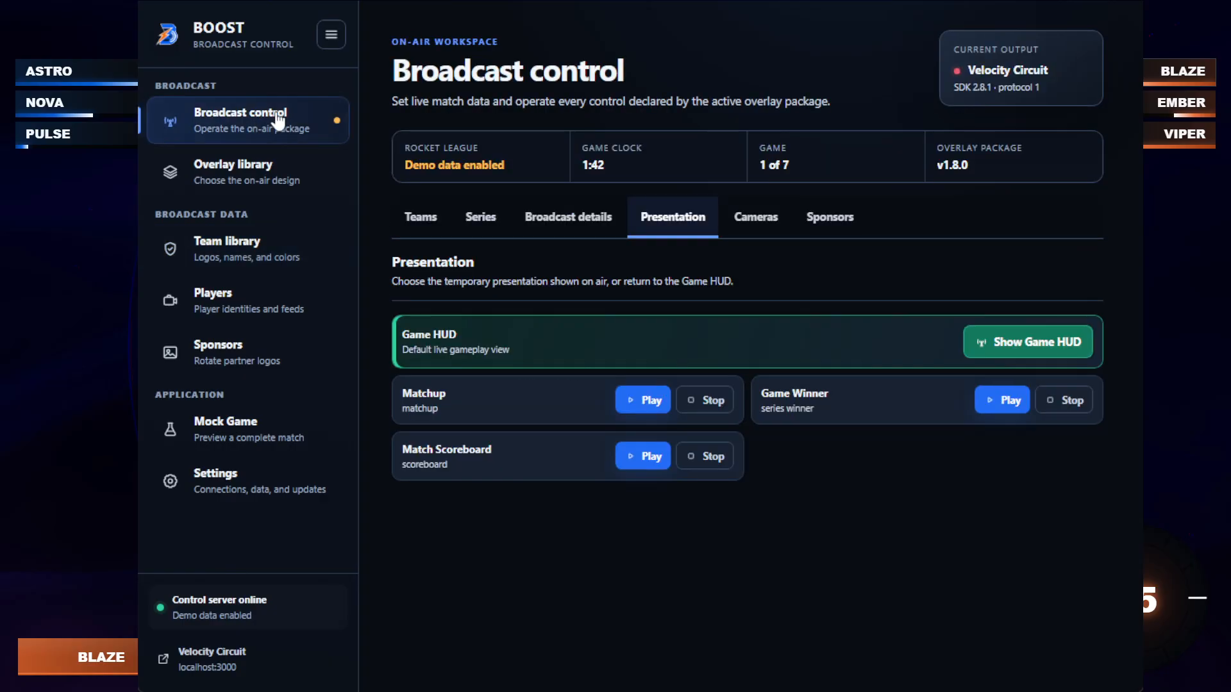
{"action": "left_click", "coordinate": [436, 227]}
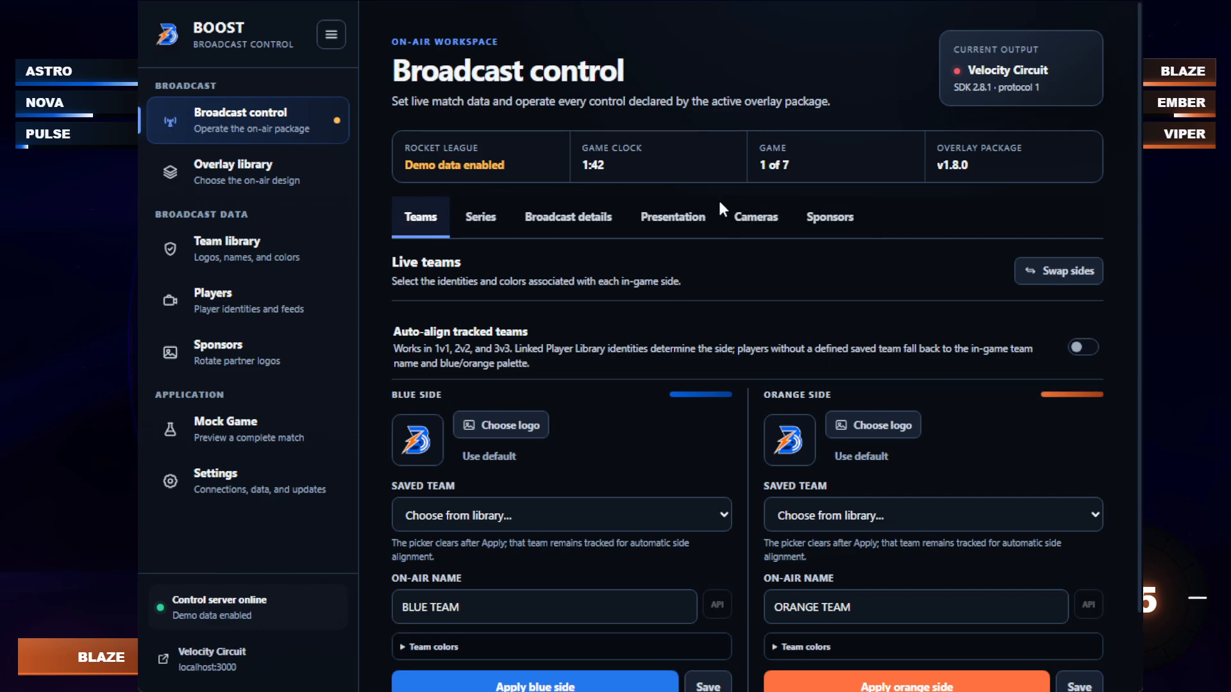
{"action": "scroll", "coordinate": [470, 263], "scroll_direction": "down", "scroll_amount": 2}
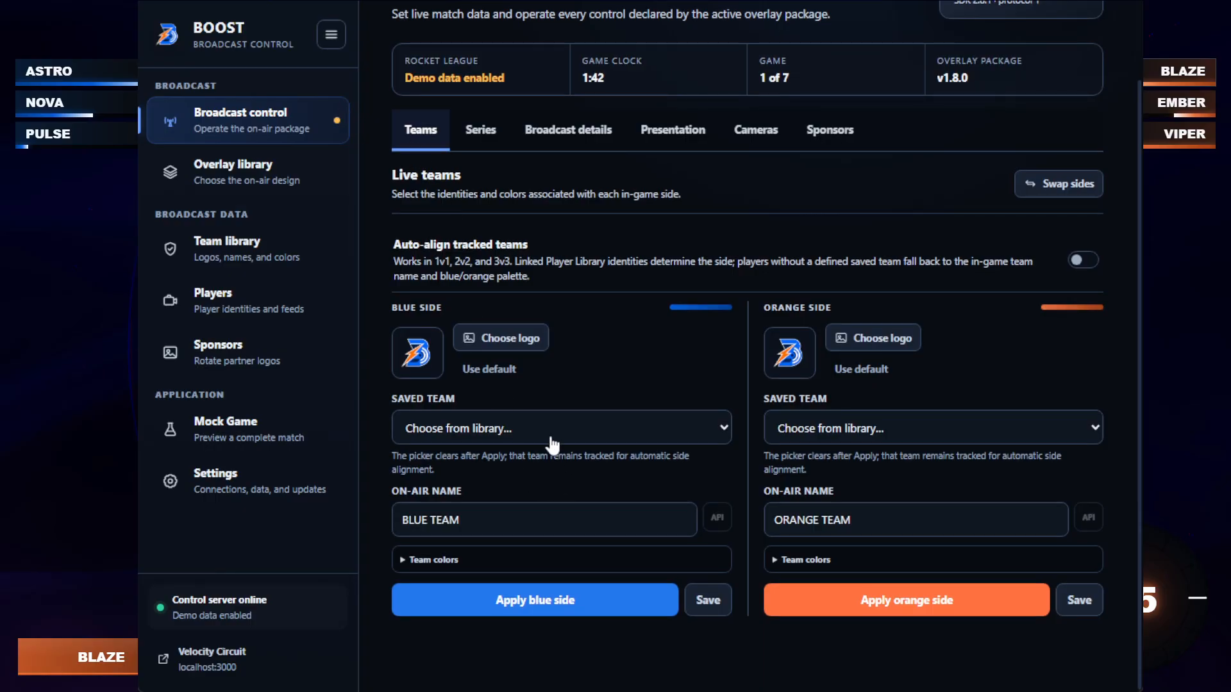
{"action": "left_click", "coordinate": [548, 436]}
{"action": "left_click", "coordinate": [513, 482]}
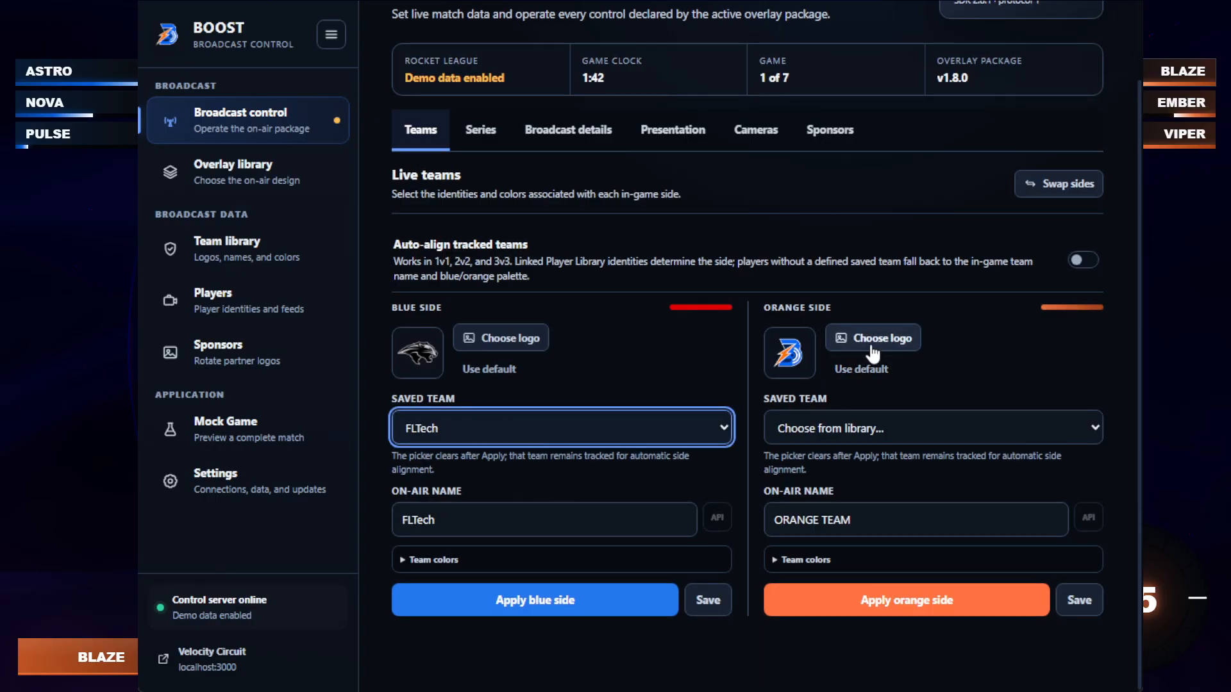
{"action": "left_click", "coordinate": [868, 437]}
{"action": "left_click", "coordinate": [840, 494]}
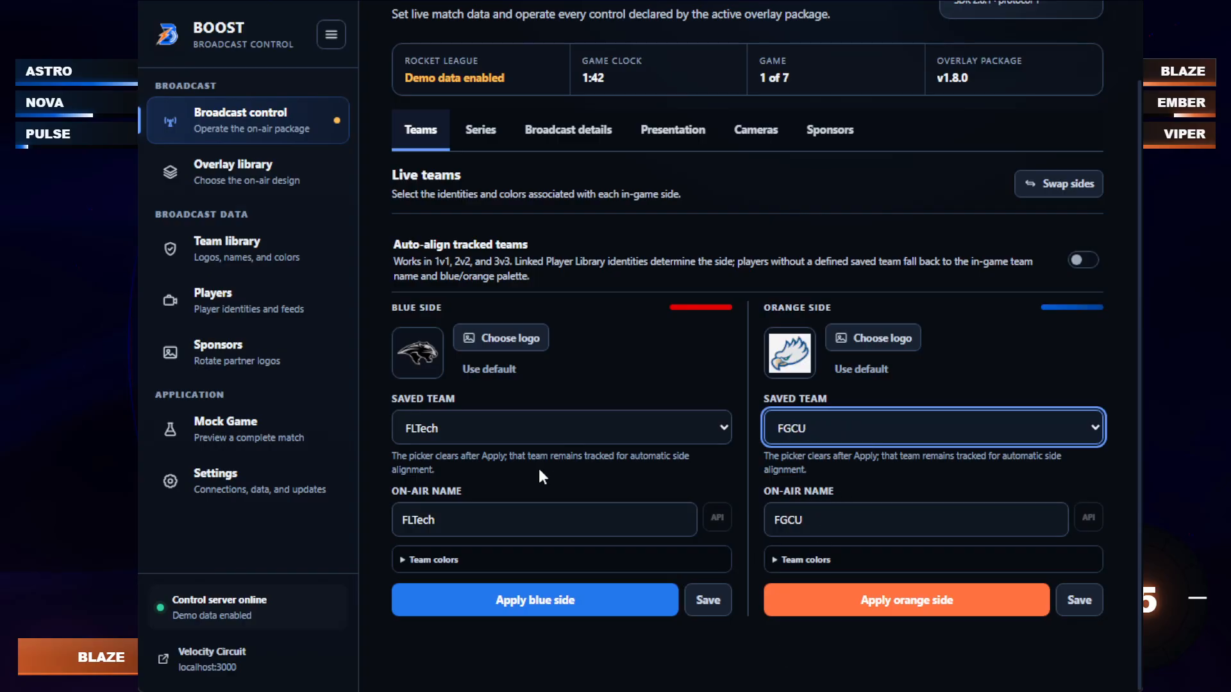
- Expand both sides' team colors, apply the blue and orange teams to the broadcast, and toggle auto-align for tracked teams
{"action": "left_click", "coordinate": [487, 564]}
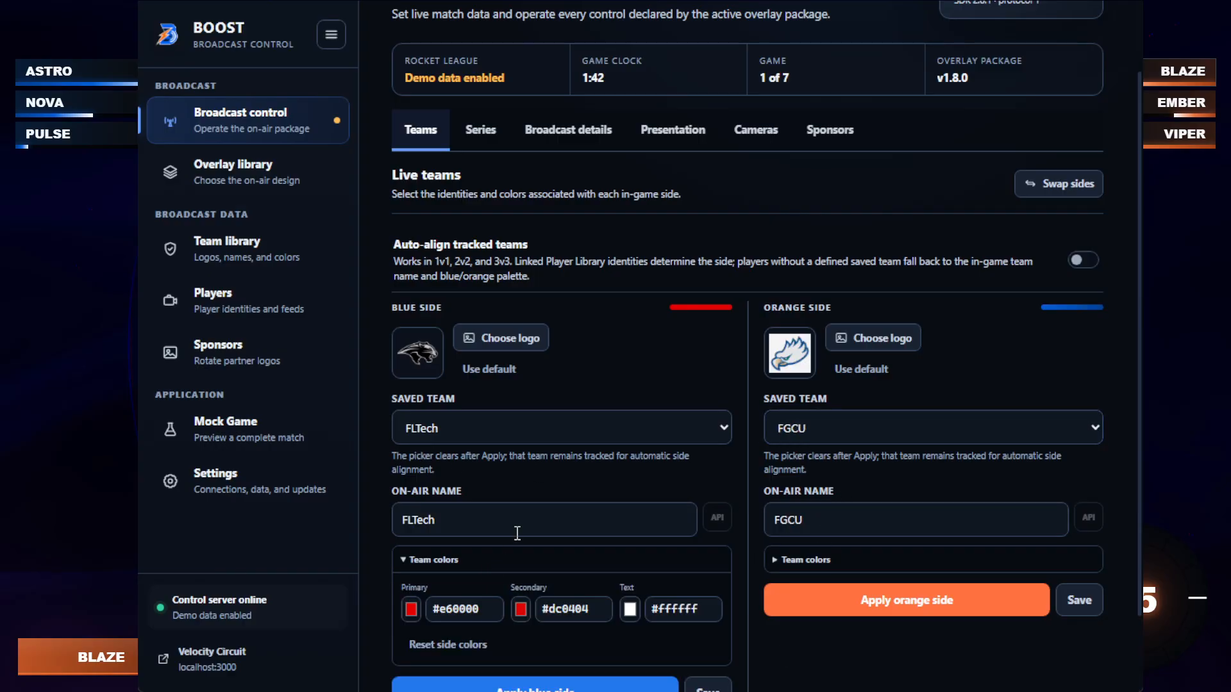
{"action": "scroll", "coordinate": [516, 532], "scroll_direction": "down", "scroll_amount": 2}
{"action": "left_click", "coordinate": [835, 474]}
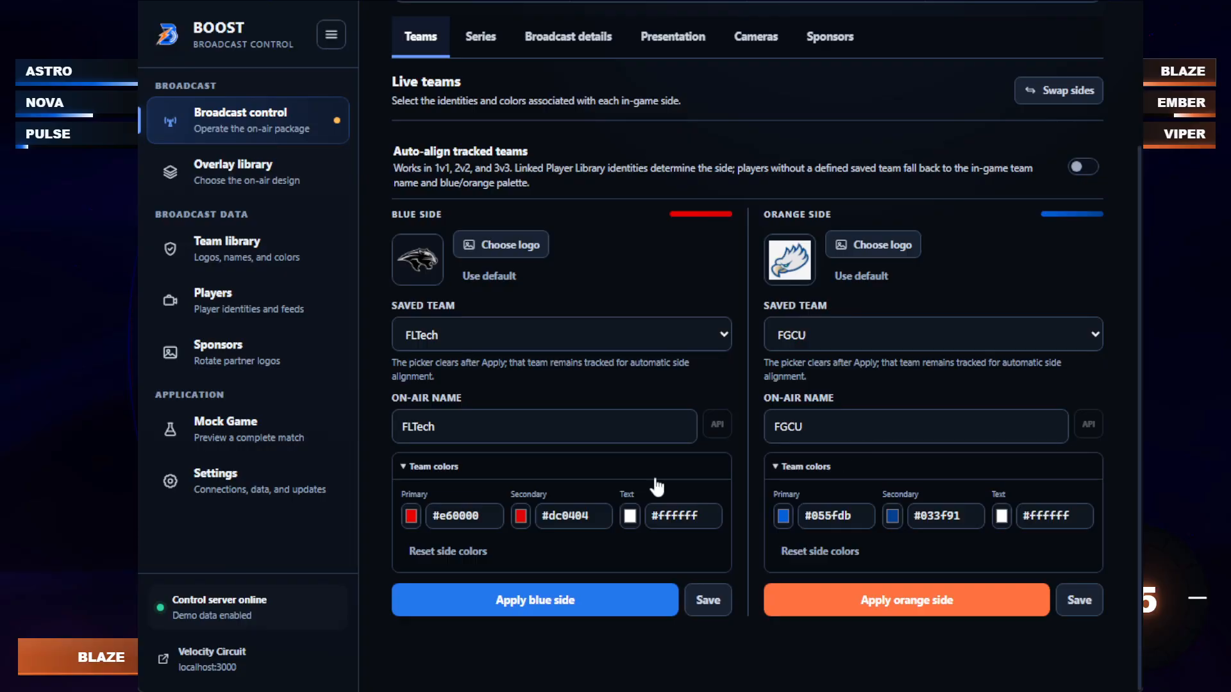
{"action": "left_click", "coordinate": [583, 601]}
{"action": "left_click", "coordinate": [907, 606]}
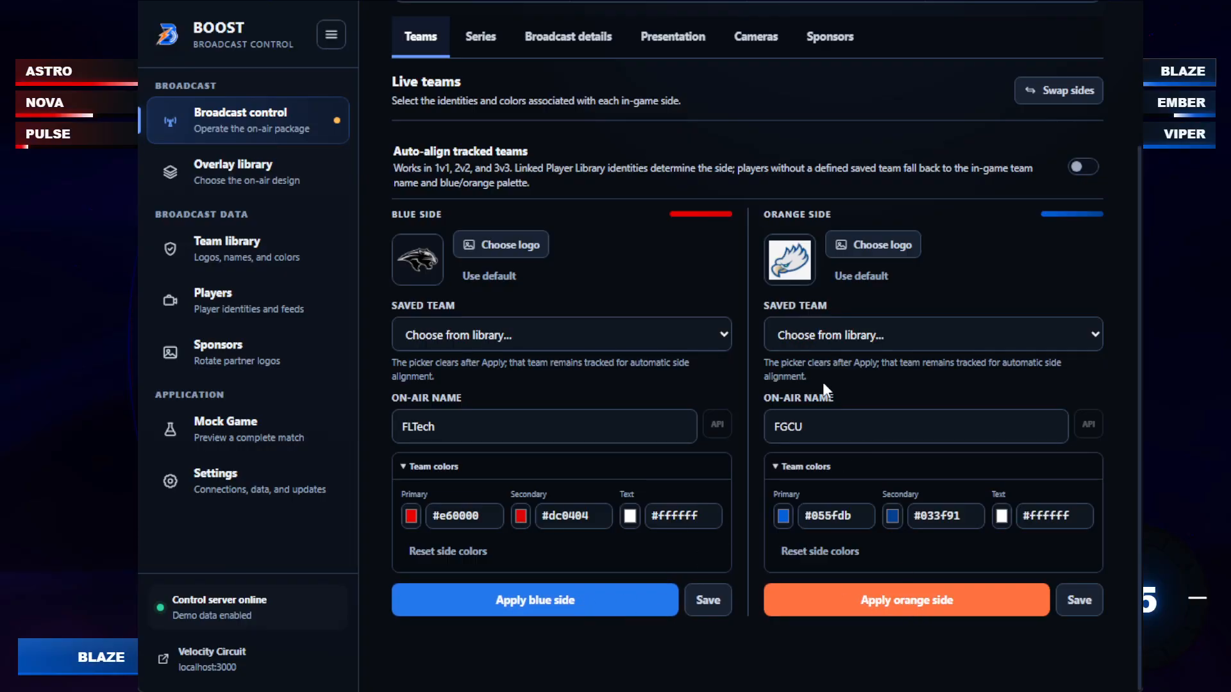
{"action": "scroll", "coordinate": [1033, 293], "scroll_direction": "up", "scroll_amount": 3}
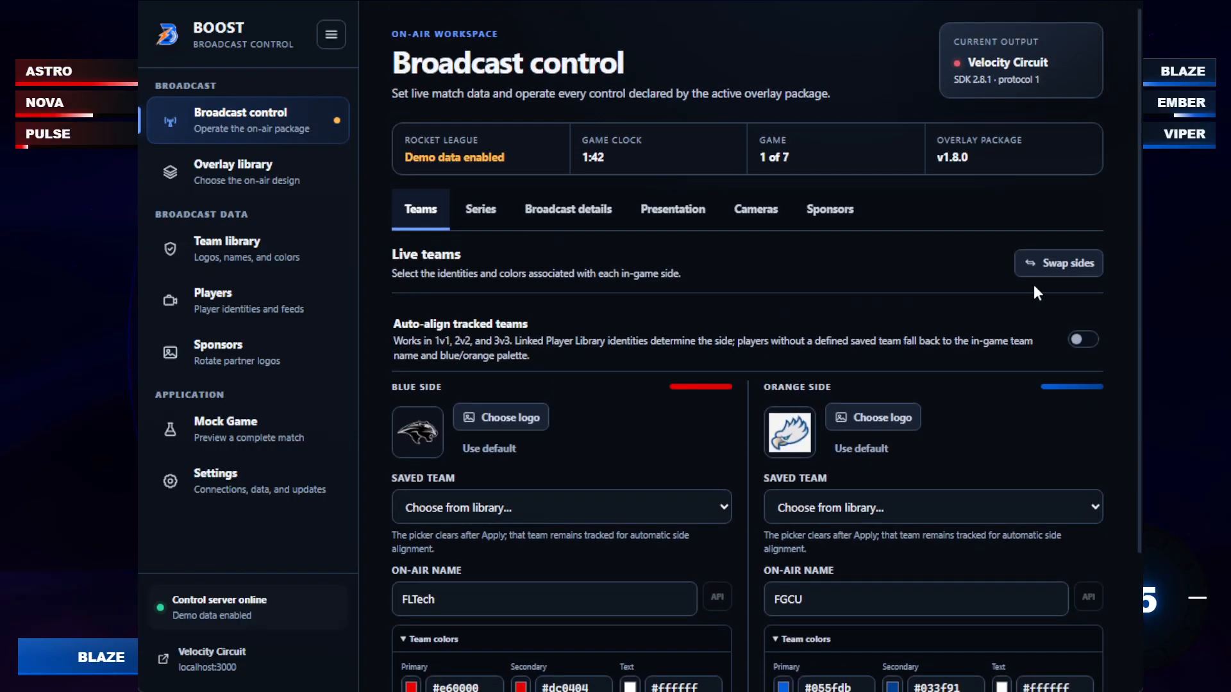
{"action": "left_click", "coordinate": [1083, 343]}
- Raise FLTech's score in the series control to 15
{"action": "left_click", "coordinate": [496, 225]}
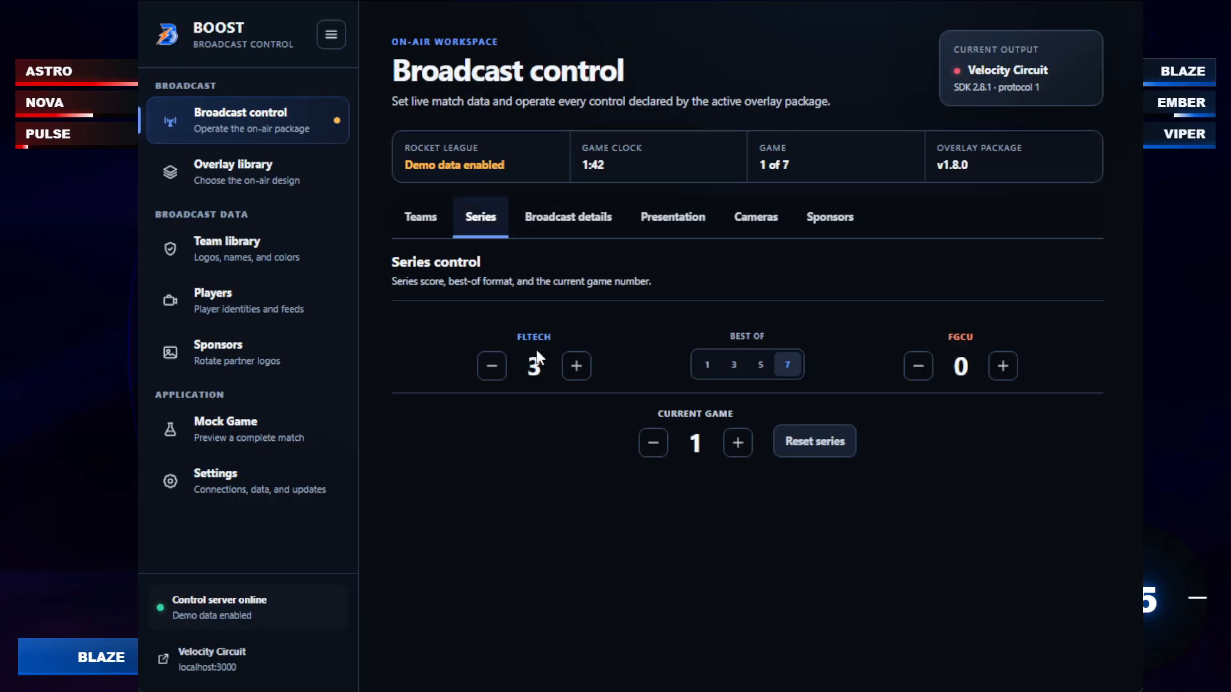
{"action": "left_click", "coordinate": [580, 371]}
{"action": "left_click", "coordinate": [580, 371]}
{"action": "left_click", "coordinate": [580, 371]}
{"action": "left_click", "coordinate": [580, 370]}
{"action": "left_click", "coordinate": [580, 371]}
{"action": "left_click", "coordinate": [580, 370]}
{"action": "left_click", "coordinate": [580, 371]}
{"action": "left_click", "coordinate": [580, 370]}
{"action": "left_click", "coordinate": [580, 371]}
{"action": "left_click", "coordinate": [580, 370]}
{"action": "left_click", "coordinate": [576, 366]}
{"action": "left_click", "coordinate": [576, 366]}
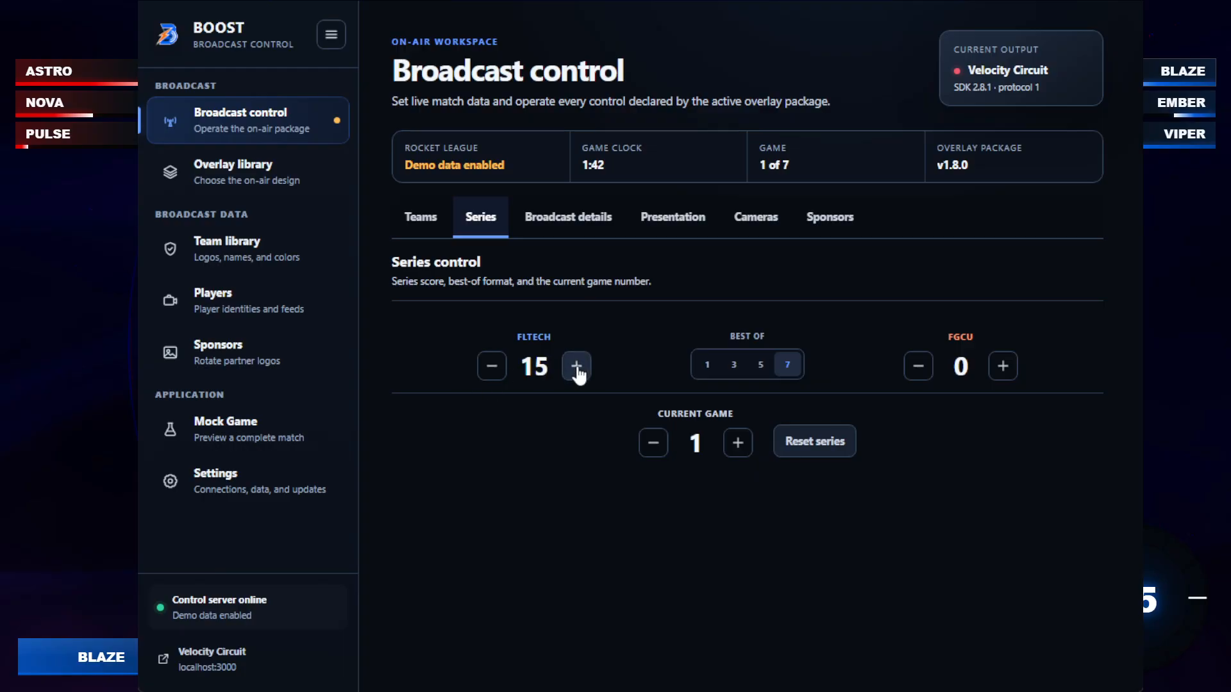
- Reset the series and set the series score to 2 for both FLTech and FGCU
{"action": "left_click", "coordinate": [819, 443]}
{"action": "left_click", "coordinate": [772, 364]}
{"action": "left_click", "coordinate": [576, 367]}
{"action": "left_click", "coordinate": [995, 371]}
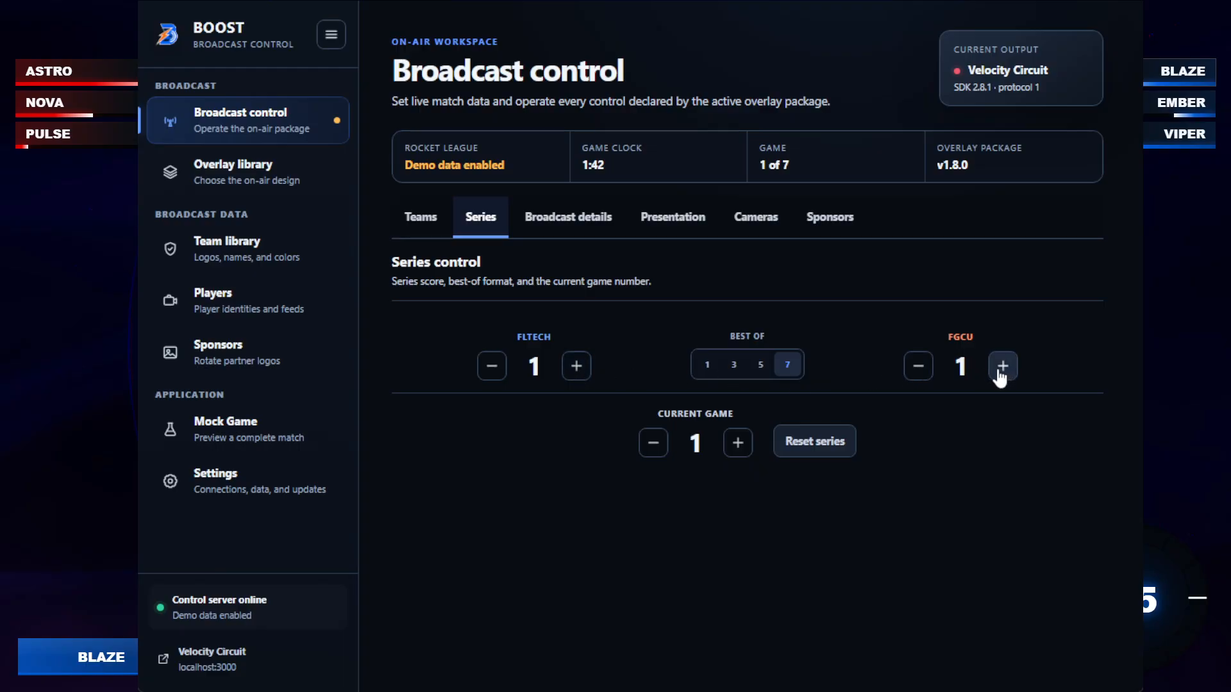
{"action": "left_click", "coordinate": [995, 371]}
{"action": "left_click", "coordinate": [568, 373]}
- Set the series format to best of 5, checking the scoreboard on the live overlay before and after the change
{"action": "left_click", "coordinate": [1045, 1]}
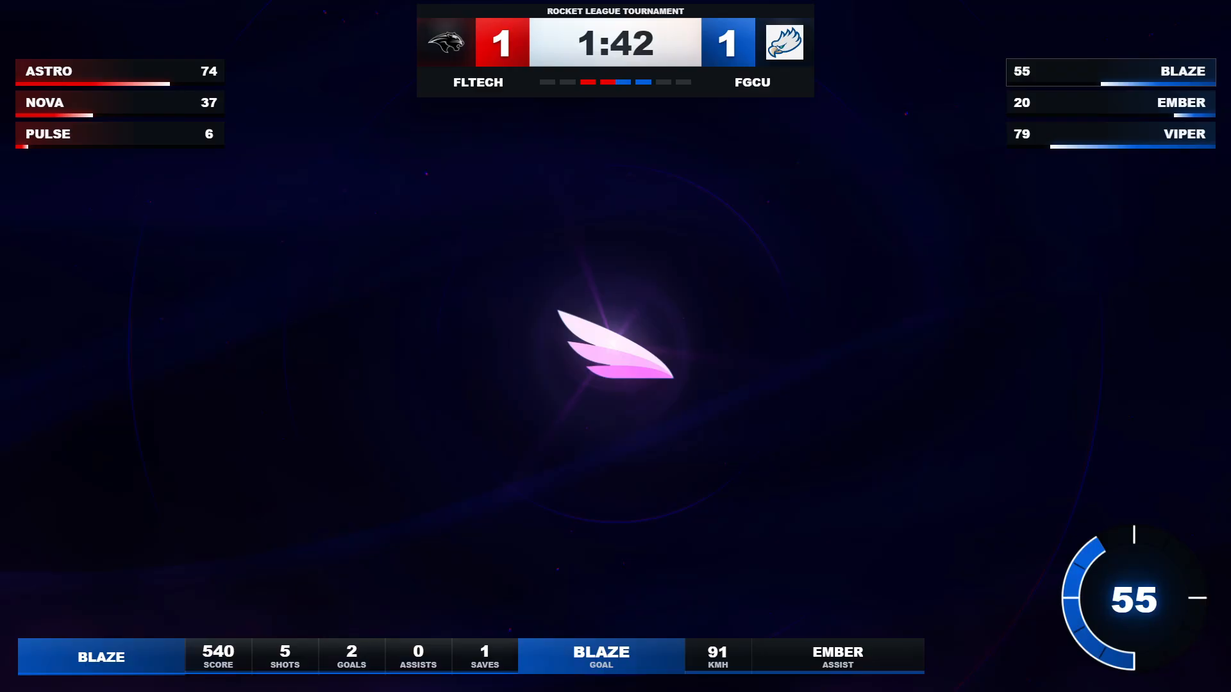
{"action": "key", "text": "alt+Tab"}
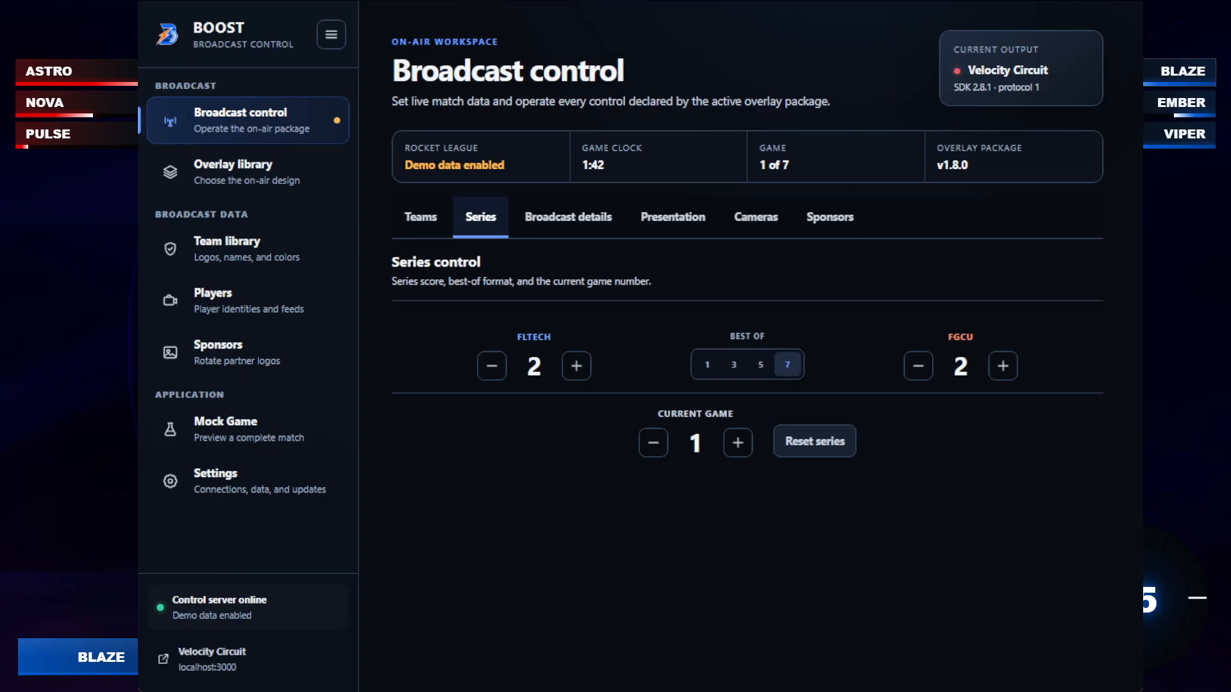
{"action": "left_click", "coordinate": [760, 365]}
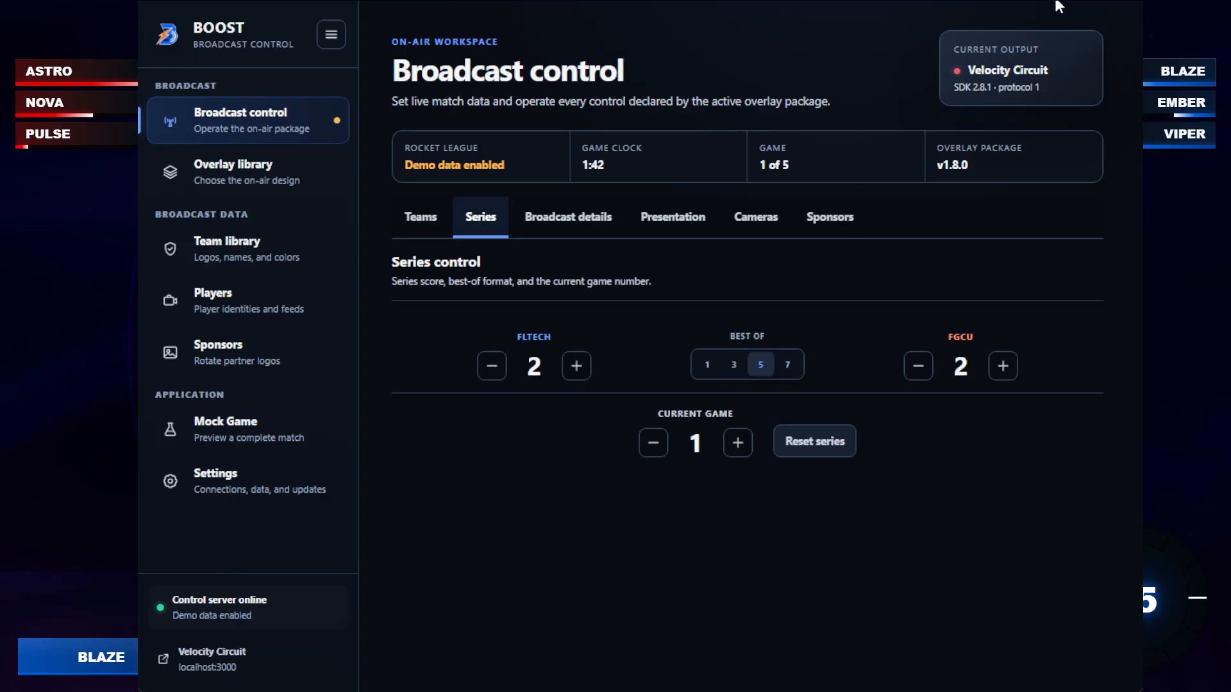
{"action": "key", "text": "alt+Tab"}
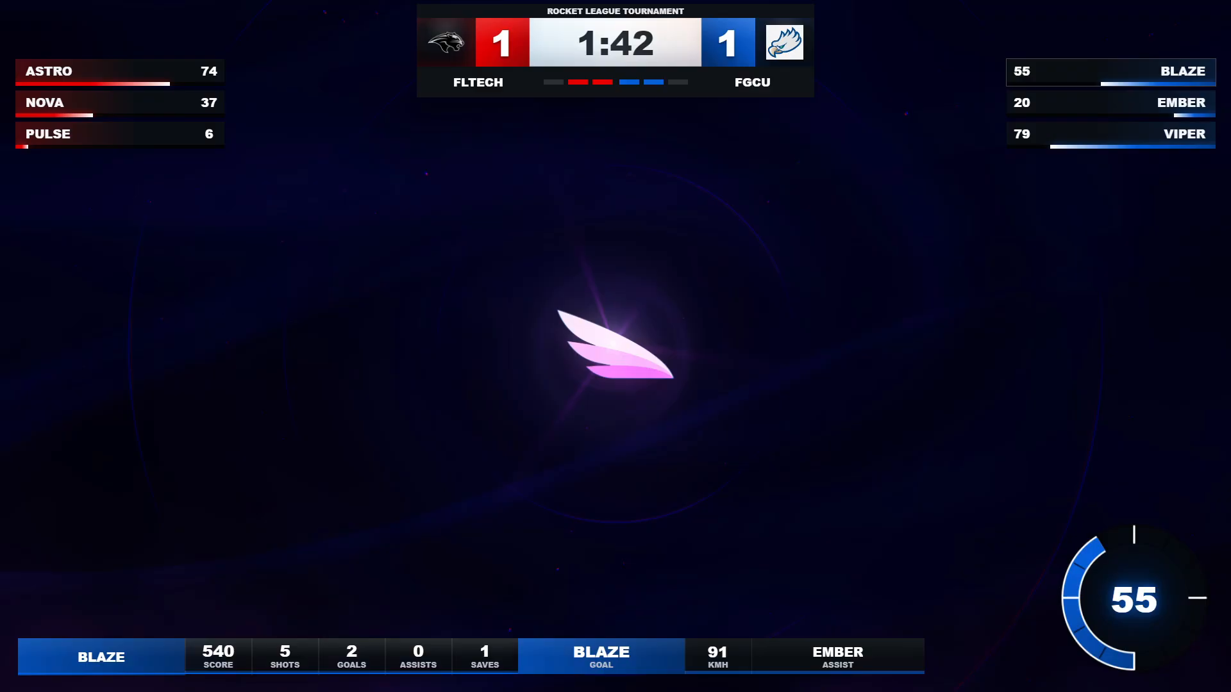
{"action": "key", "text": "alt+Tab"}
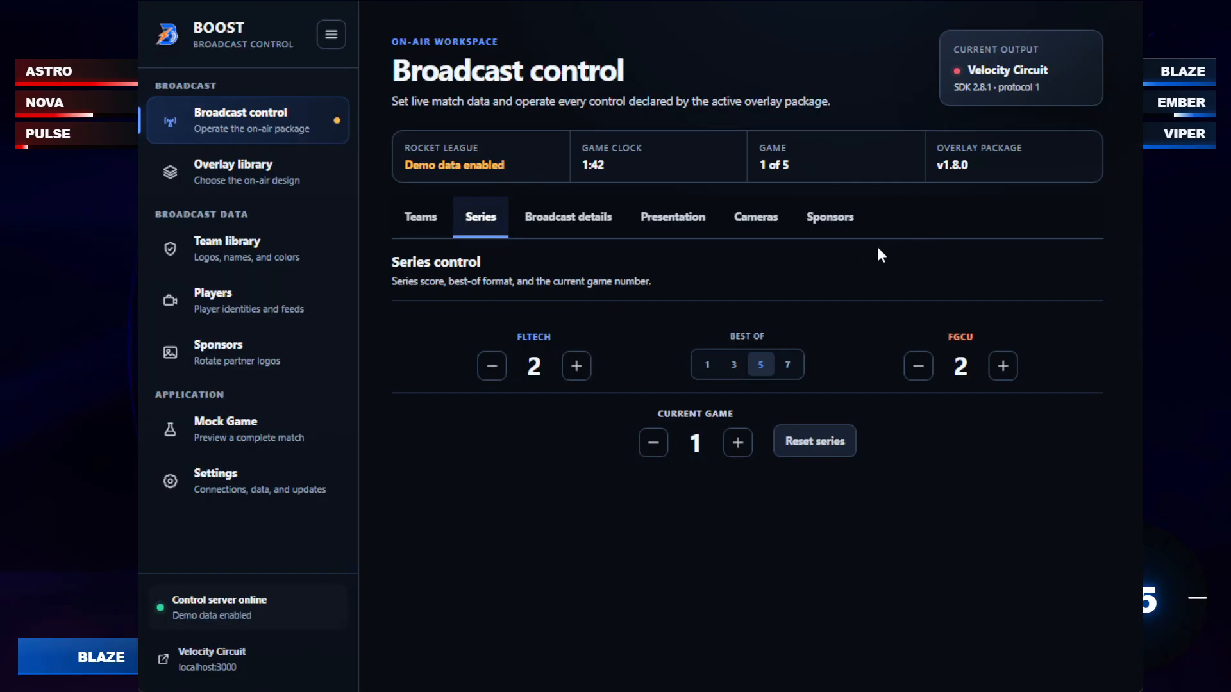
- Set the event/round title in the broadcast details to "Test Test Test" and check it on the live overlay
{"action": "left_click", "coordinate": [619, 216]}
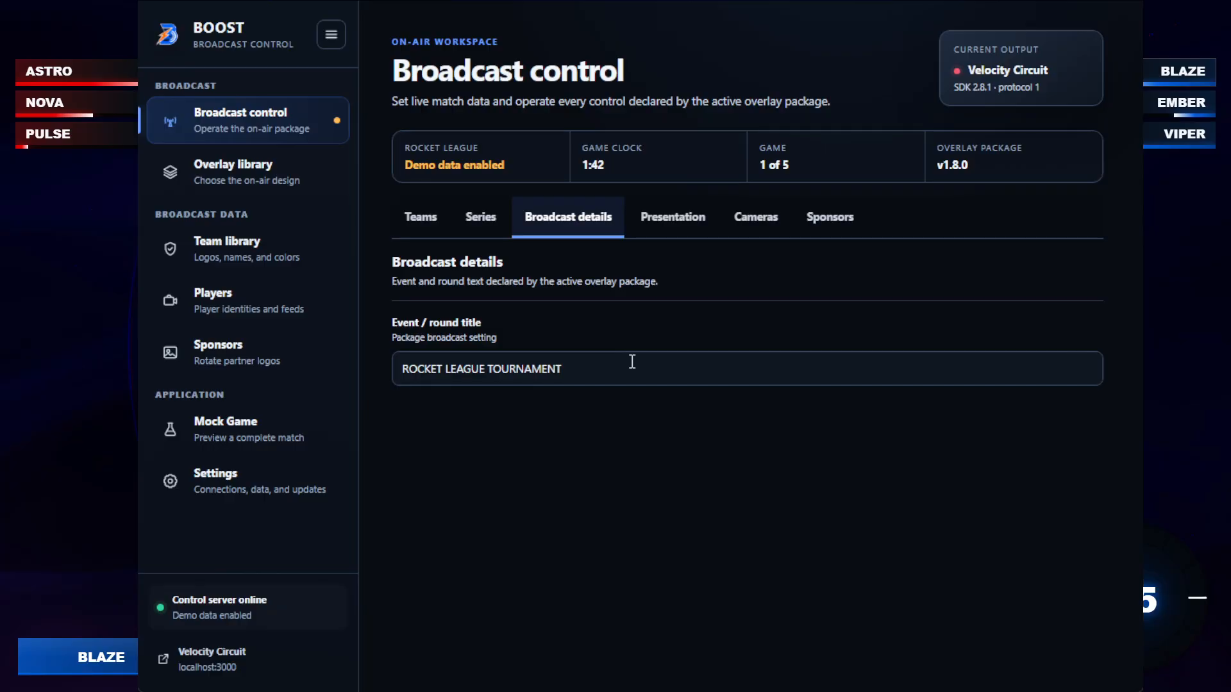
{"action": "triple_click", "coordinate": [578, 369]}
{"action": "left_click_drag", "start_coordinate": [393, 301], "coordinate": [537, 342]}
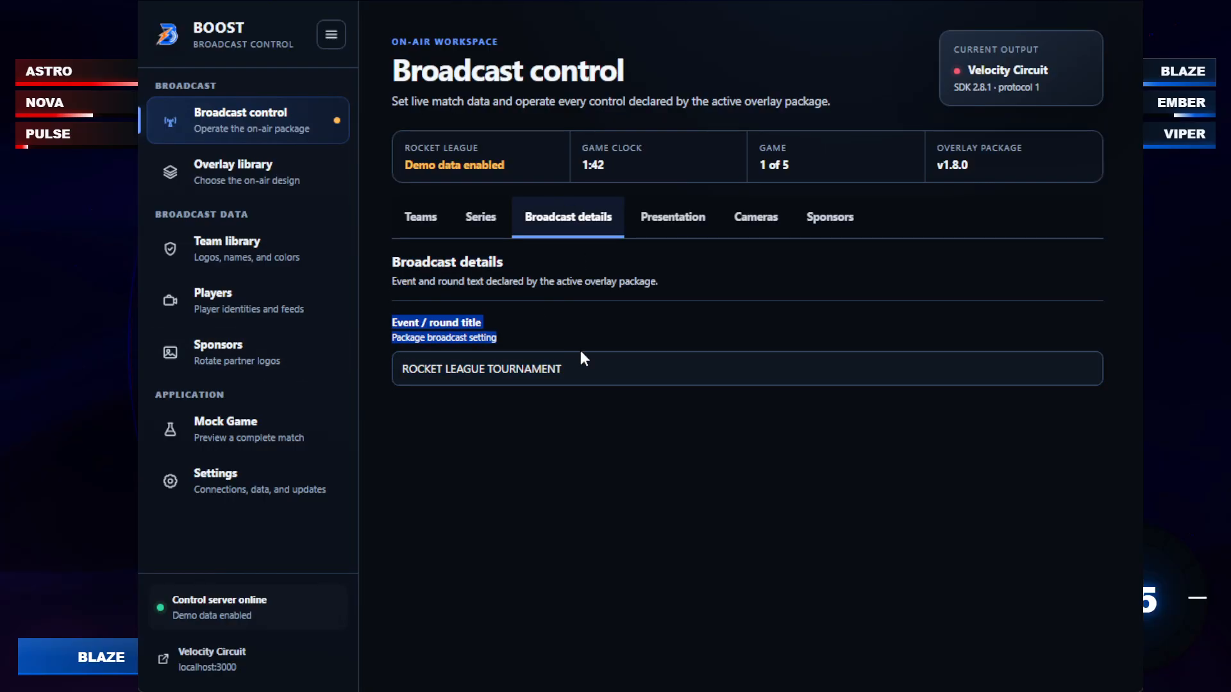
{"action": "left_click_drag", "start_coordinate": [654, 376], "coordinate": [398, 369]}
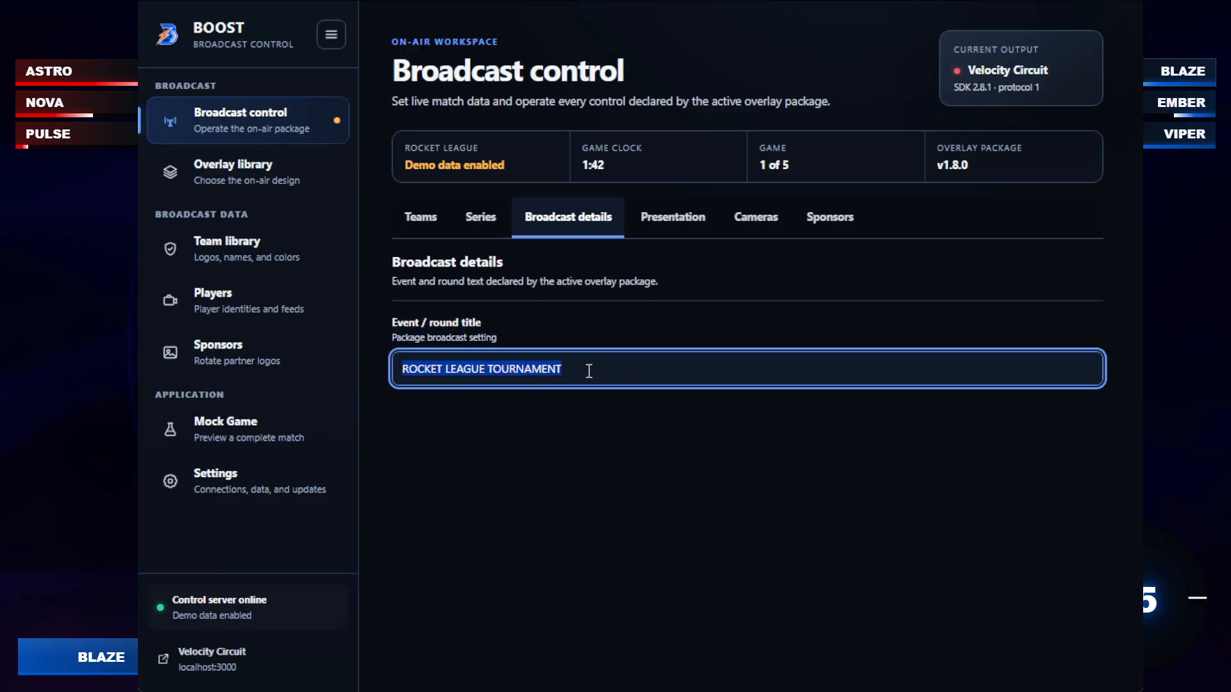
{"action": "left_click", "coordinate": [585, 393]}
{"action": "left_click_drag", "start_coordinate": [580, 377], "coordinate": [396, 369]}
{"action": "key", "text": "BackSpace"}
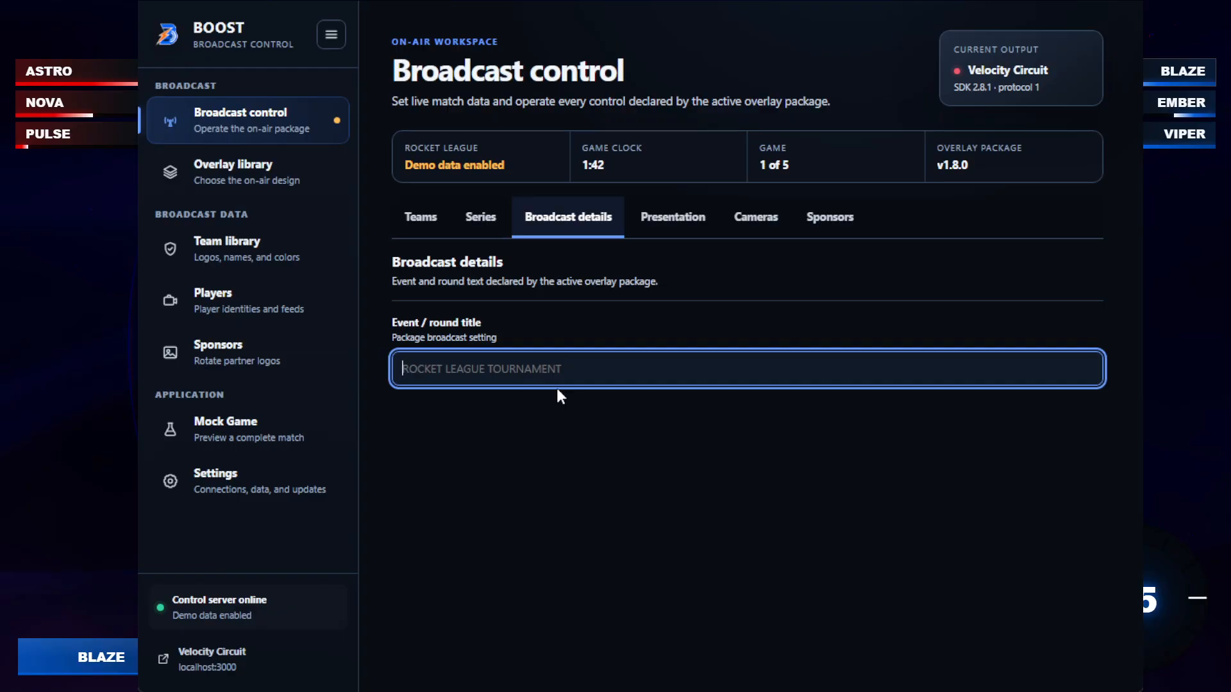
{"action": "type", "text": "Test Test t"}
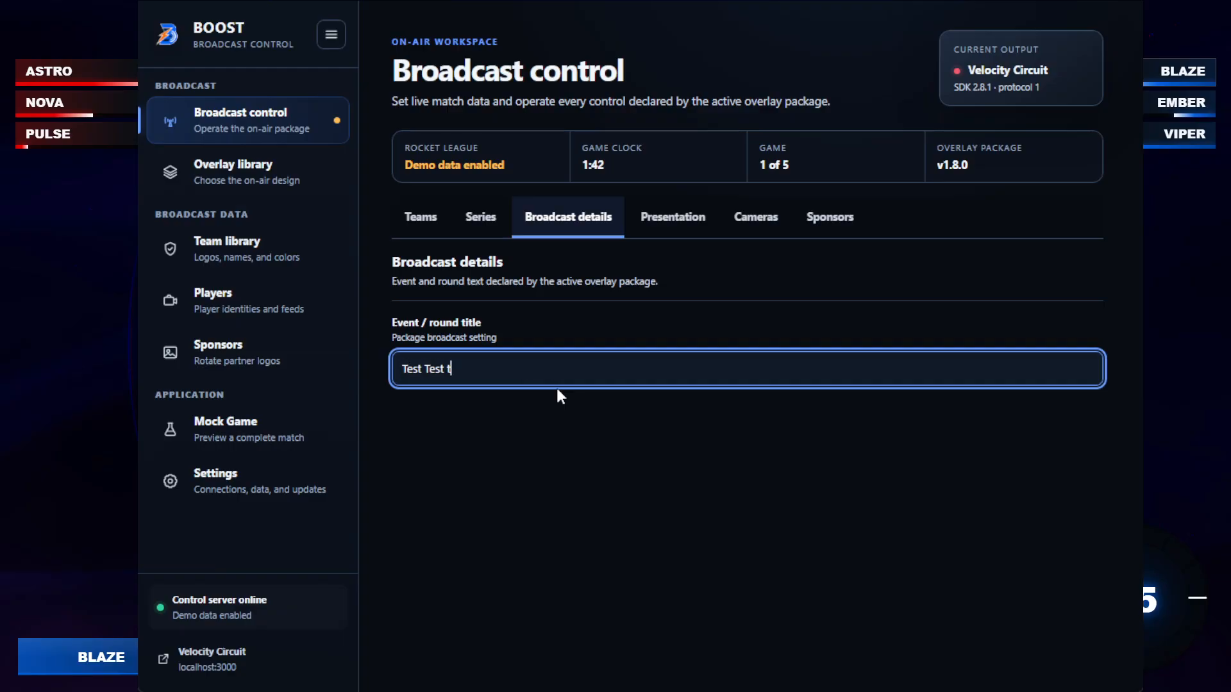
{"action": "key", "text": "BackSpace"}
{"action": "type", "text": "Test"}
{"action": "left_click", "coordinate": [1053, 4]}
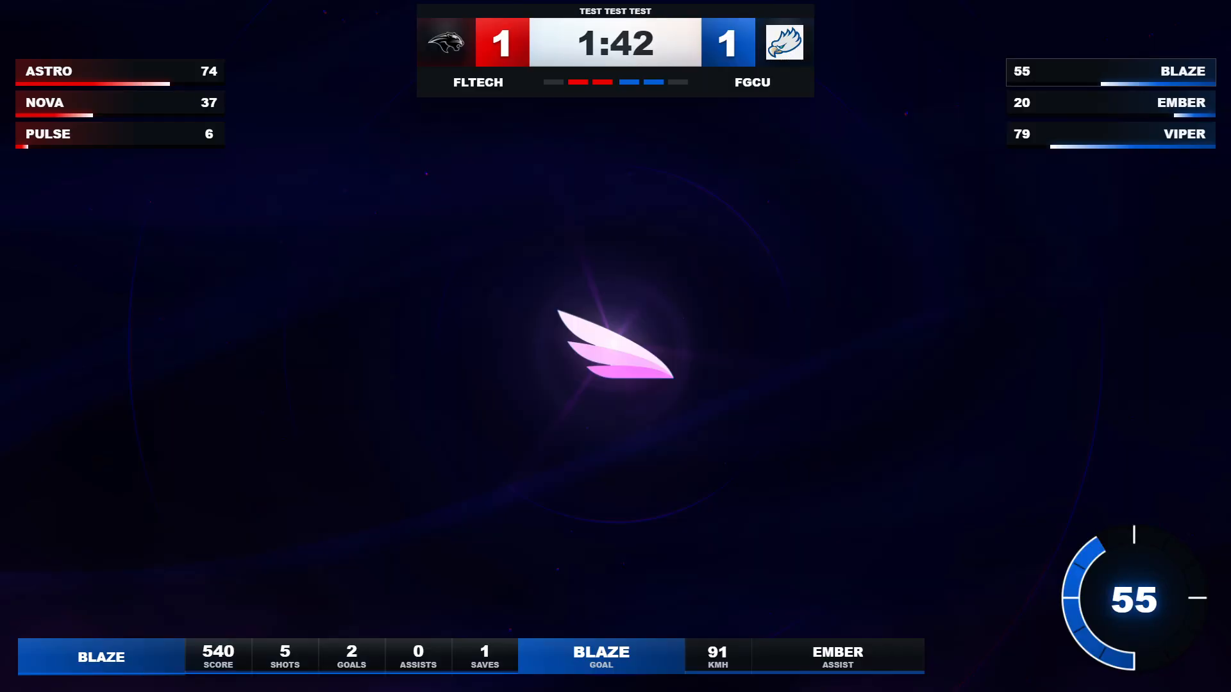
{"action": "key", "text": "alt+Tab"}
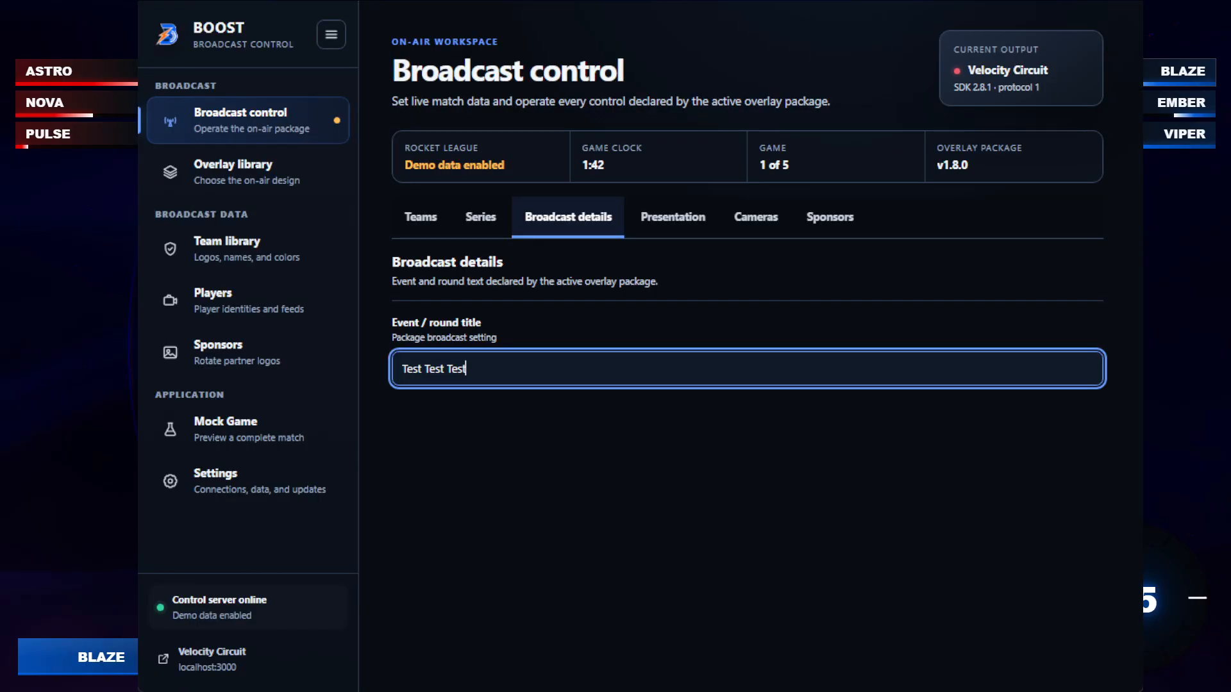
- Put the Championship 2026 overlay from the overlay library on air and check the live output
{"action": "left_click", "coordinate": [254, 177]}
{"action": "scroll", "coordinate": [619, 422], "scroll_direction": "down", "scroll_amount": 4}
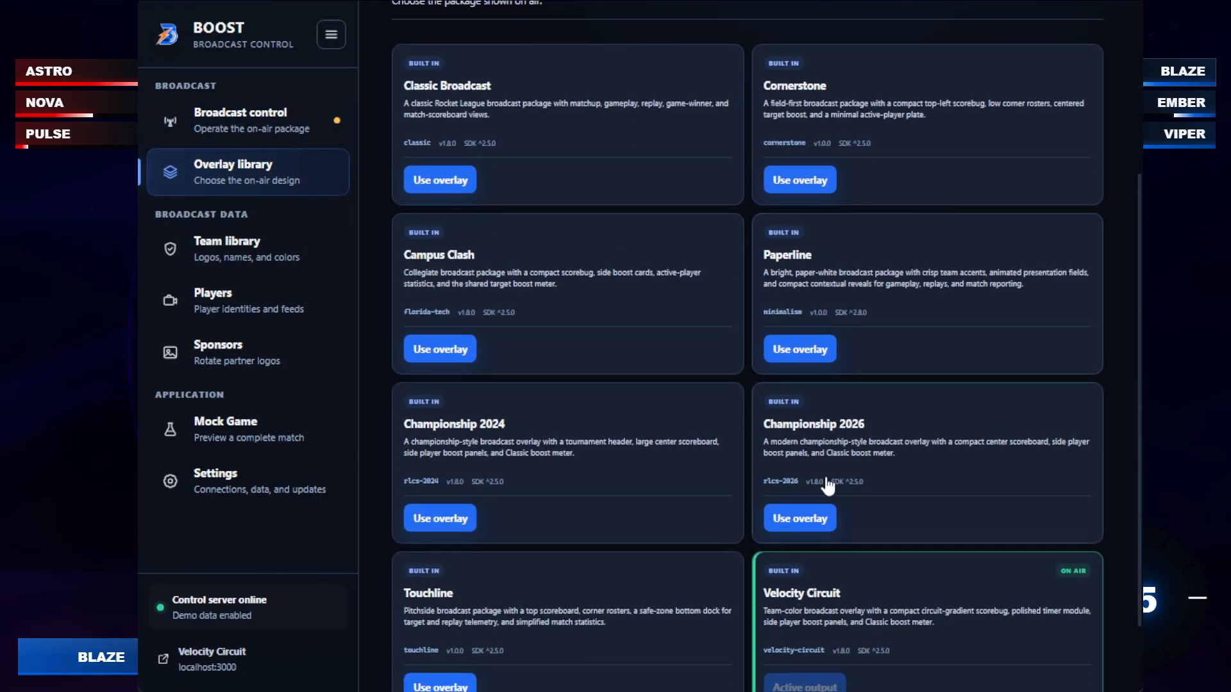
{"action": "left_click", "coordinate": [827, 519]}
{"action": "key", "text": "alt+Tab"}
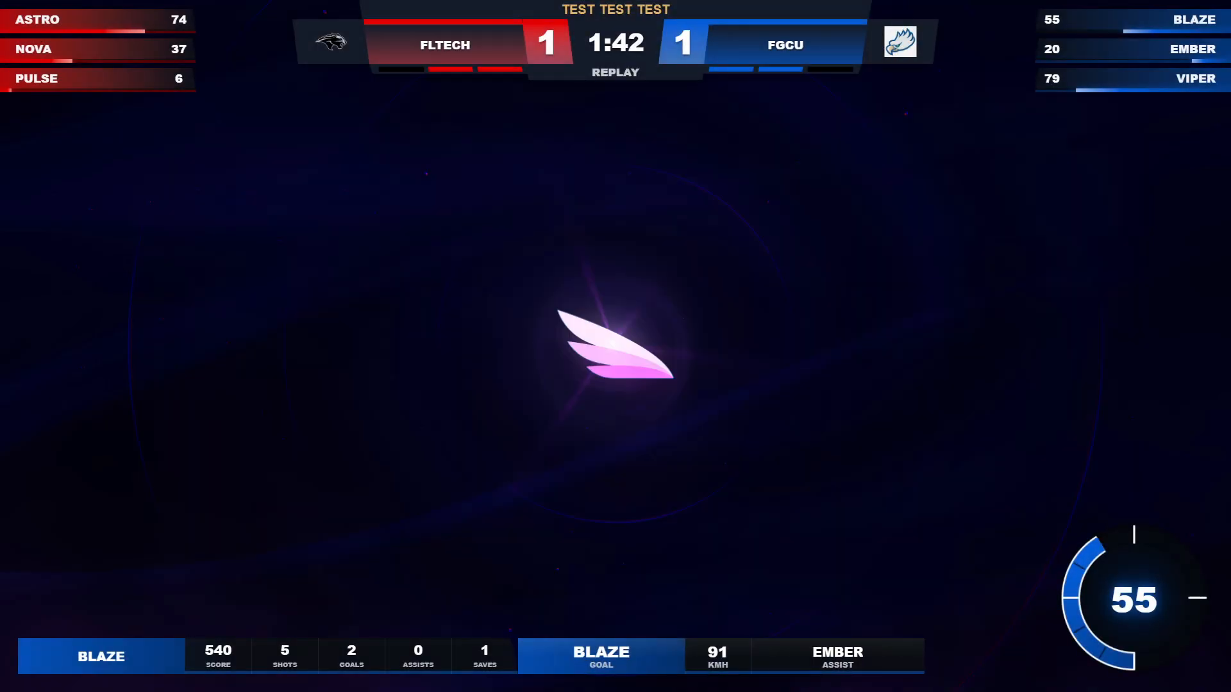
{"action": "key", "text": "alt+Tab"}
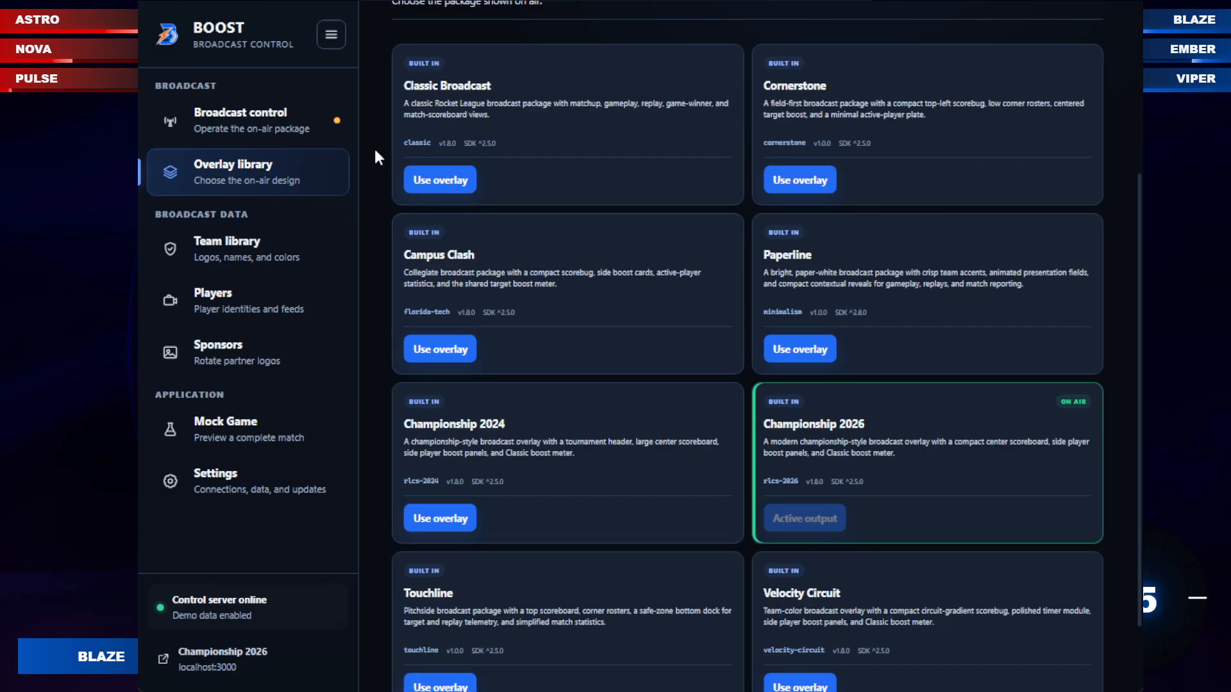
- Play the Matchup, Game Winner and Match Scoreboard presentations in broadcast control, and return the output to the Game HUD
{"action": "left_click", "coordinate": [288, 117]}
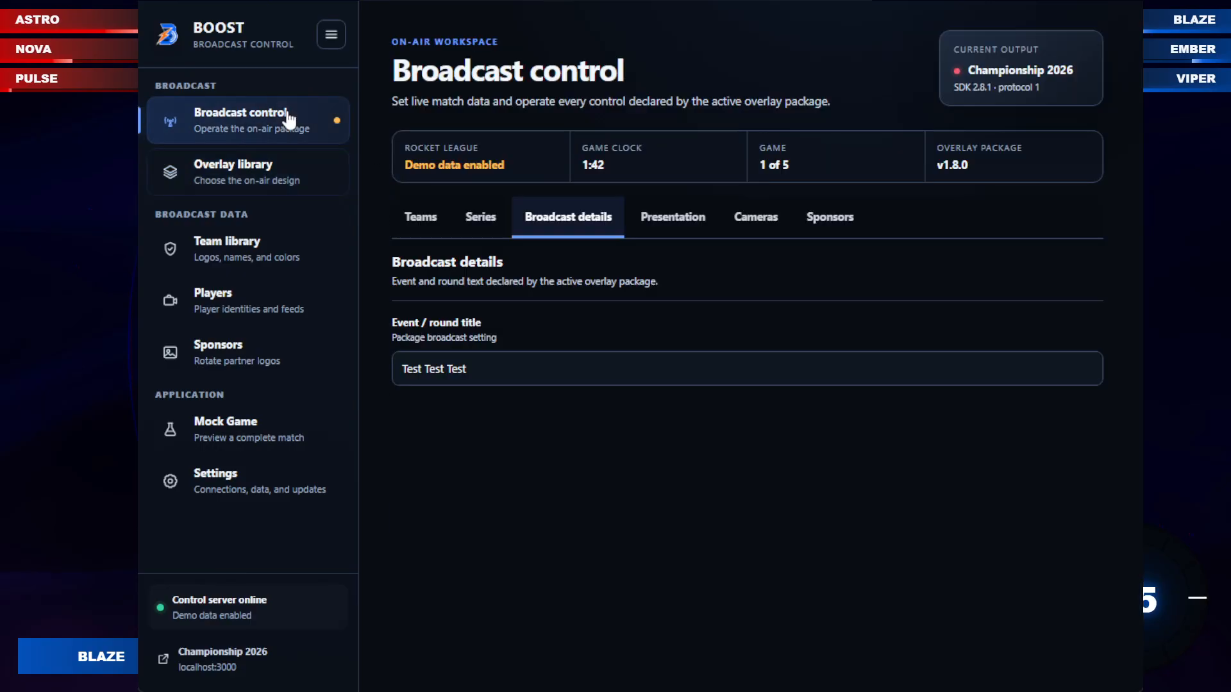
{"action": "left_click", "coordinate": [674, 234]}
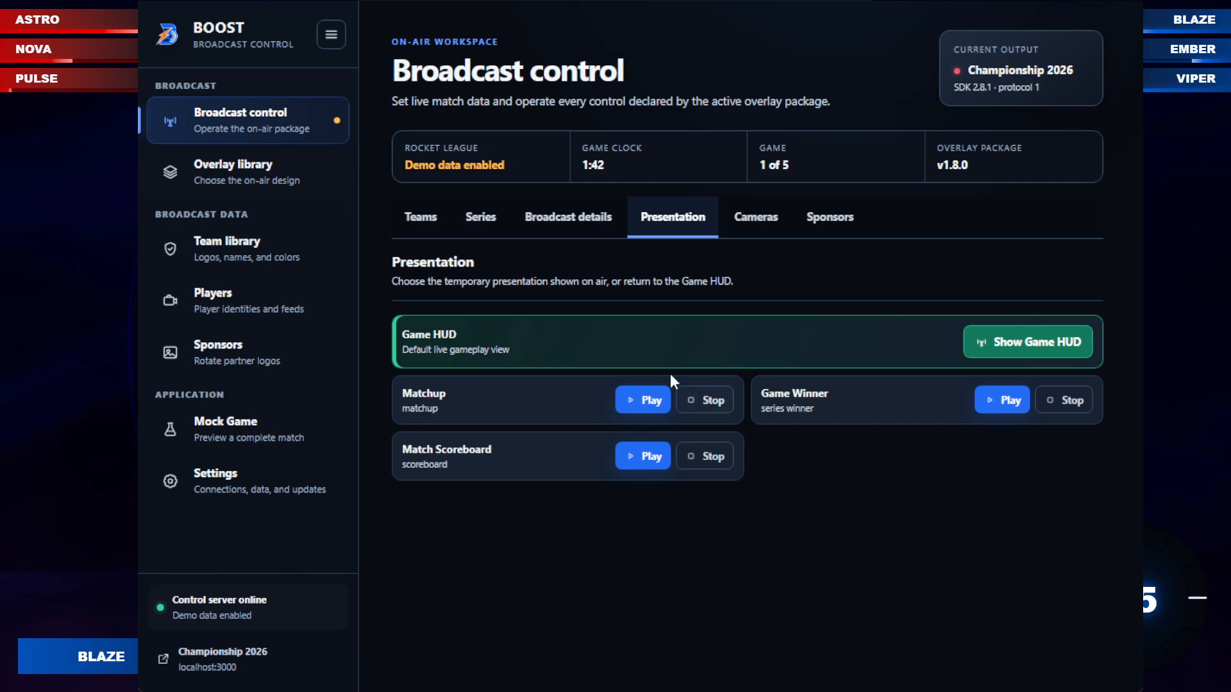
{"action": "left_click", "coordinate": [643, 400]}
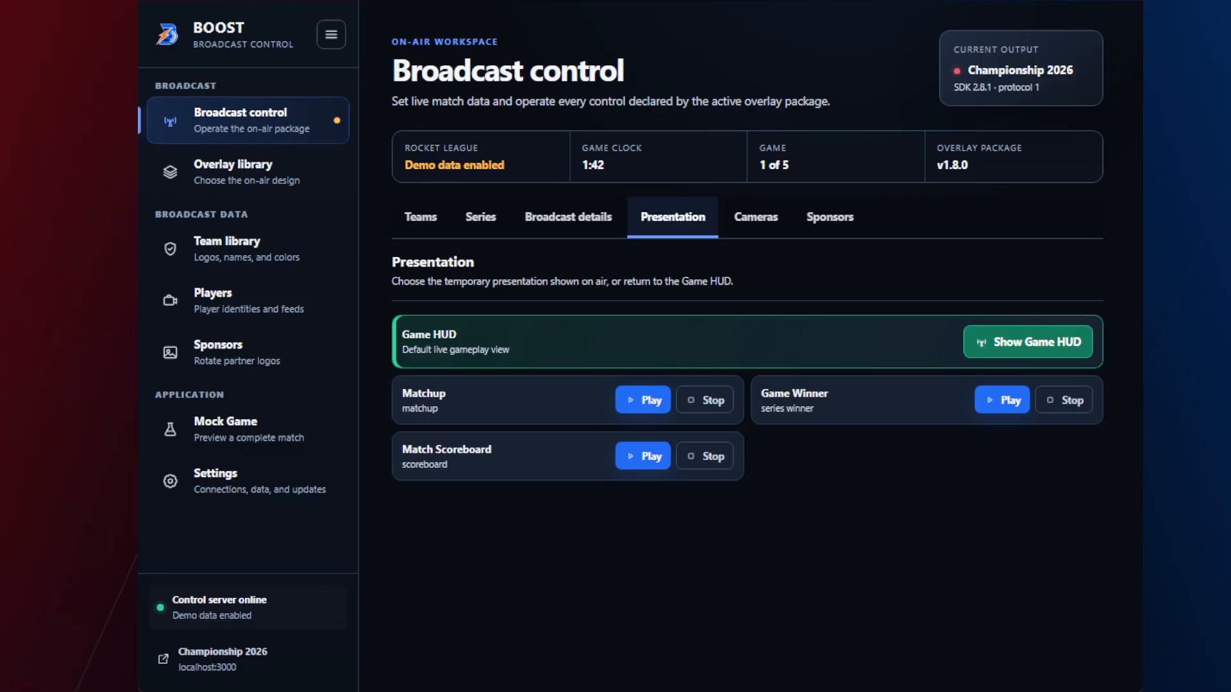
{"action": "left_click", "coordinate": [1004, 402]}
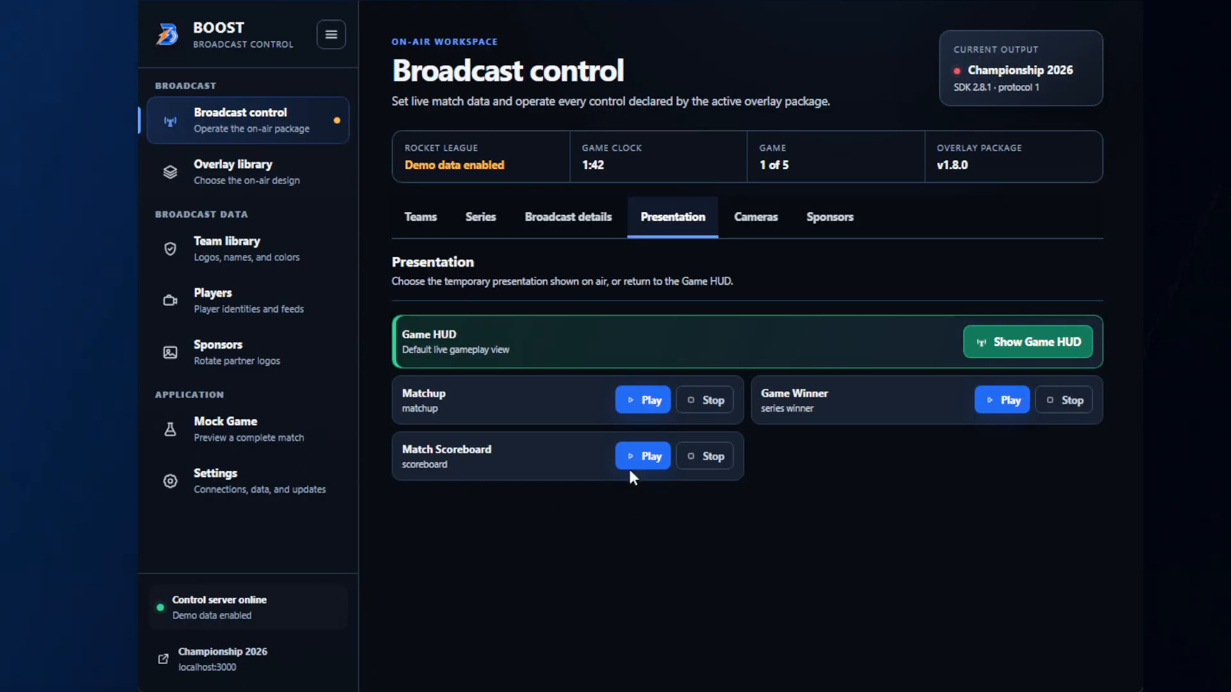
{"action": "left_click", "coordinate": [638, 457]}
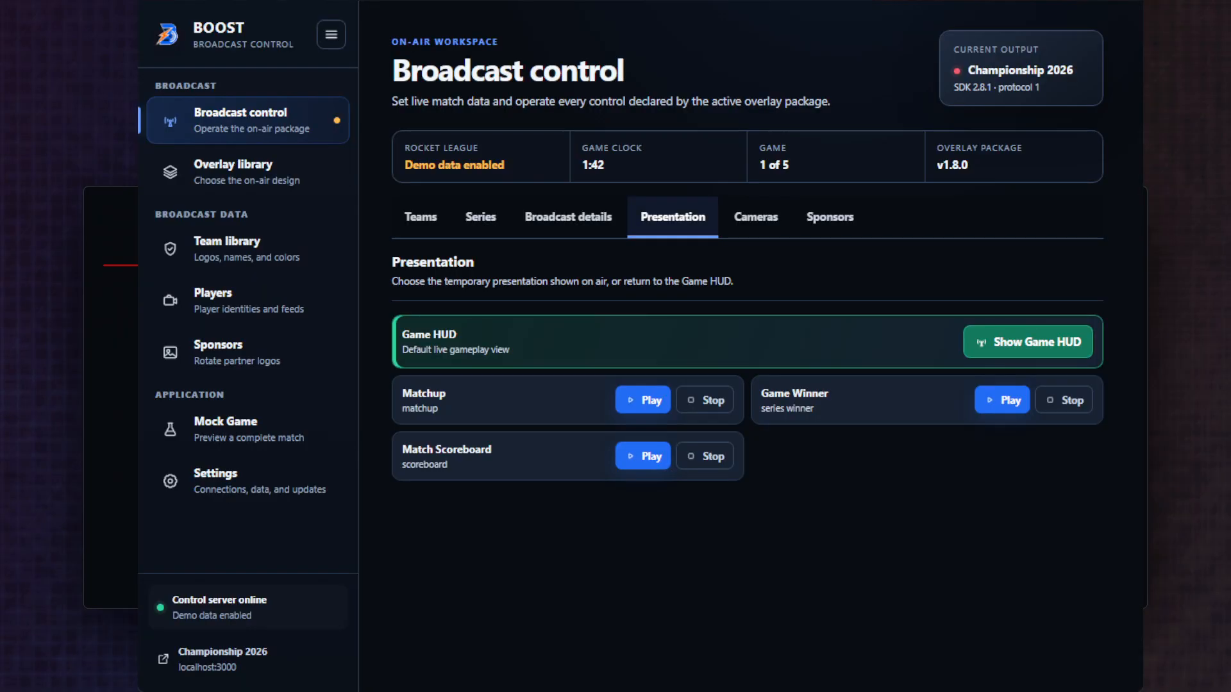
{"action": "left_click", "coordinate": [1036, 351]}
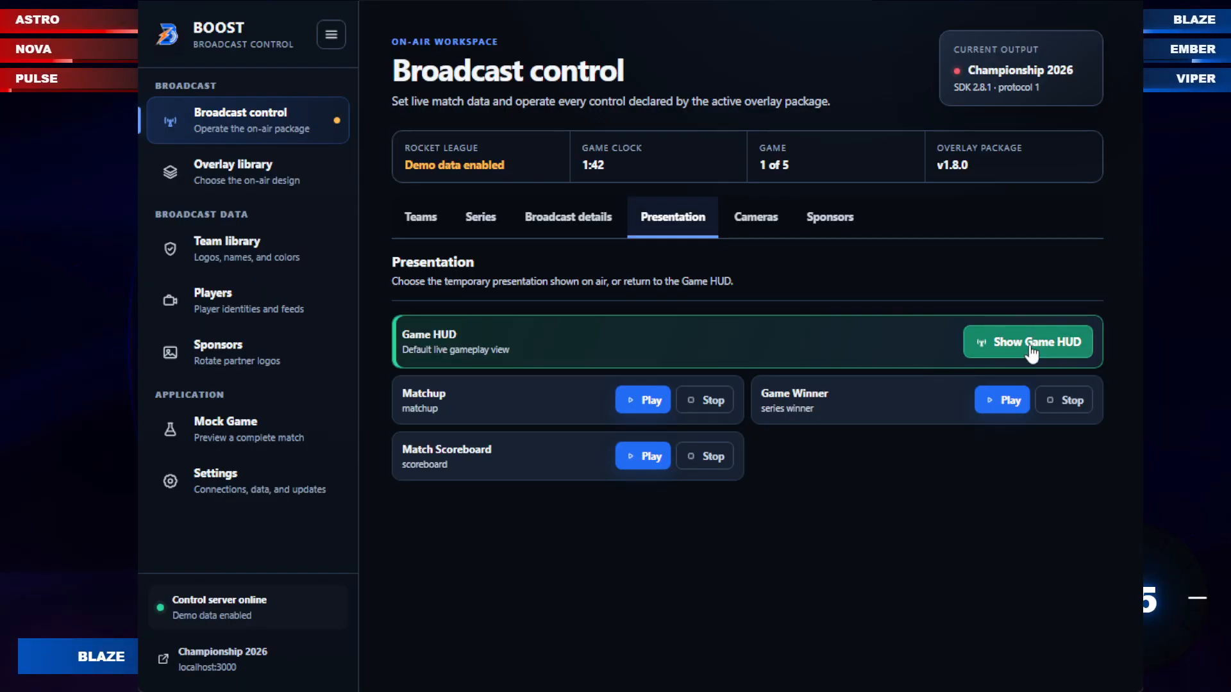
- Examine the camera policies, the facecam URL field of the first saved player, and the Active player facecam setting
{"action": "left_click", "coordinate": [762, 221]}
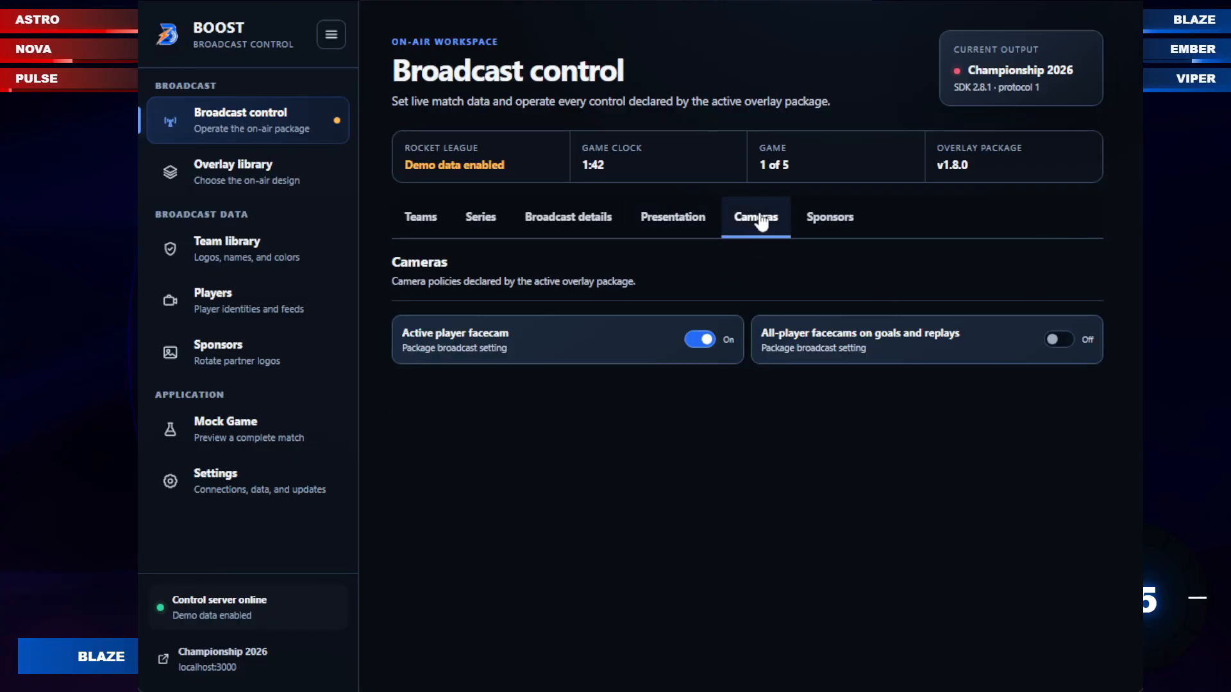
{"action": "left_click", "coordinate": [241, 297]}
{"action": "left_click", "coordinate": [507, 489]}
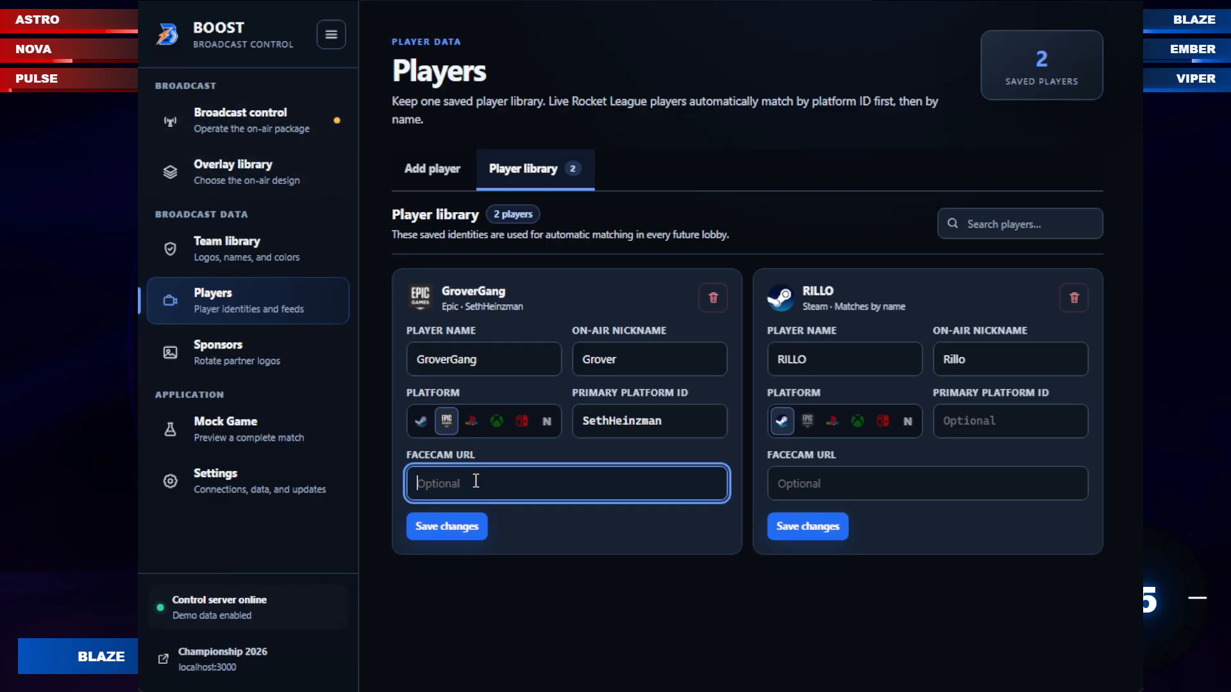
{"action": "left_click", "coordinate": [293, 134]}
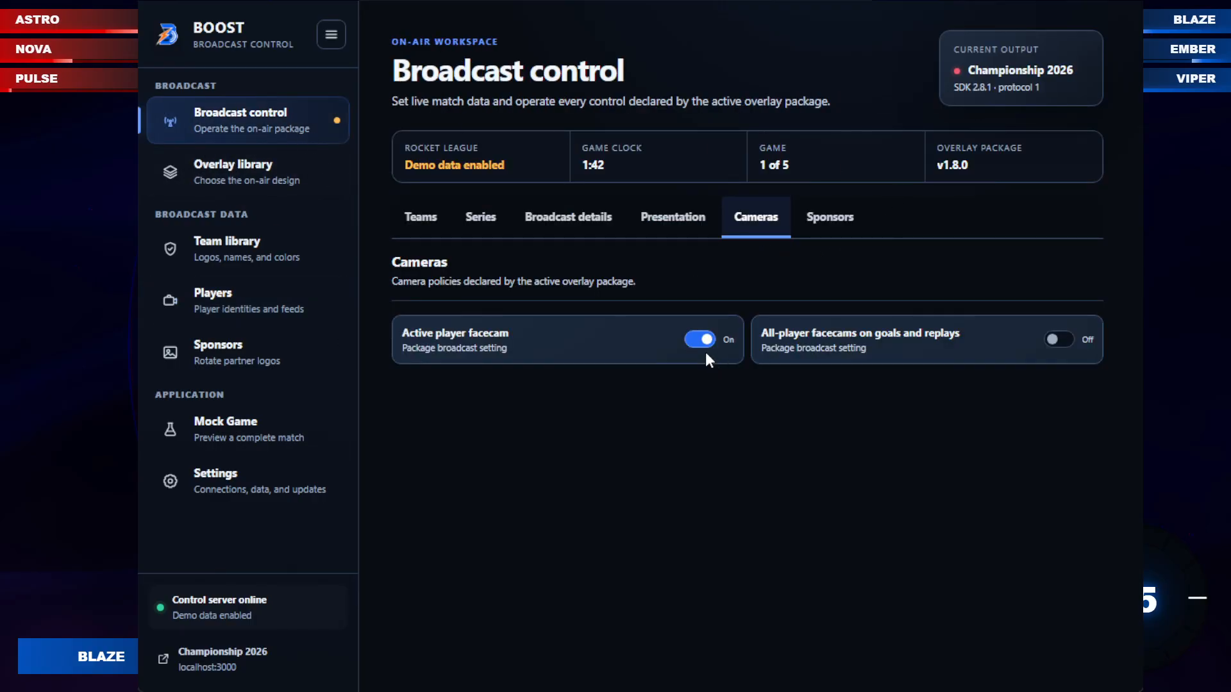
{"action": "triple_click", "coordinate": [434, 348]}
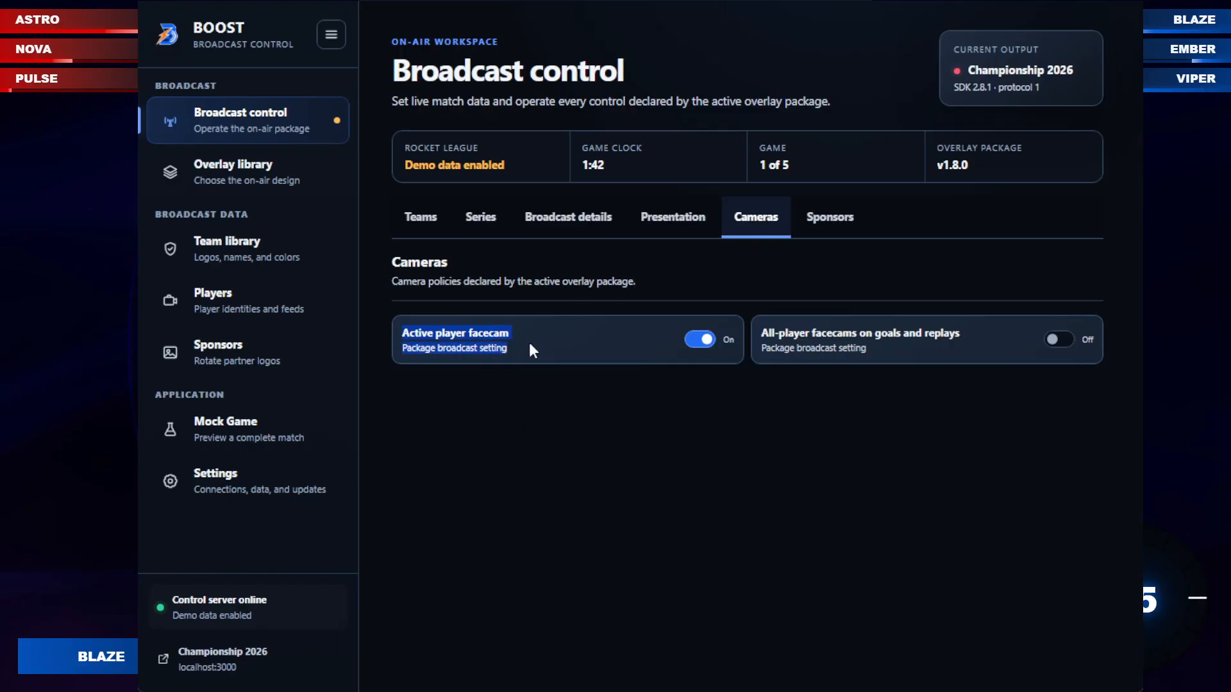
{"action": "left_click_drag", "start_coordinate": [522, 347], "coordinate": [395, 330]}
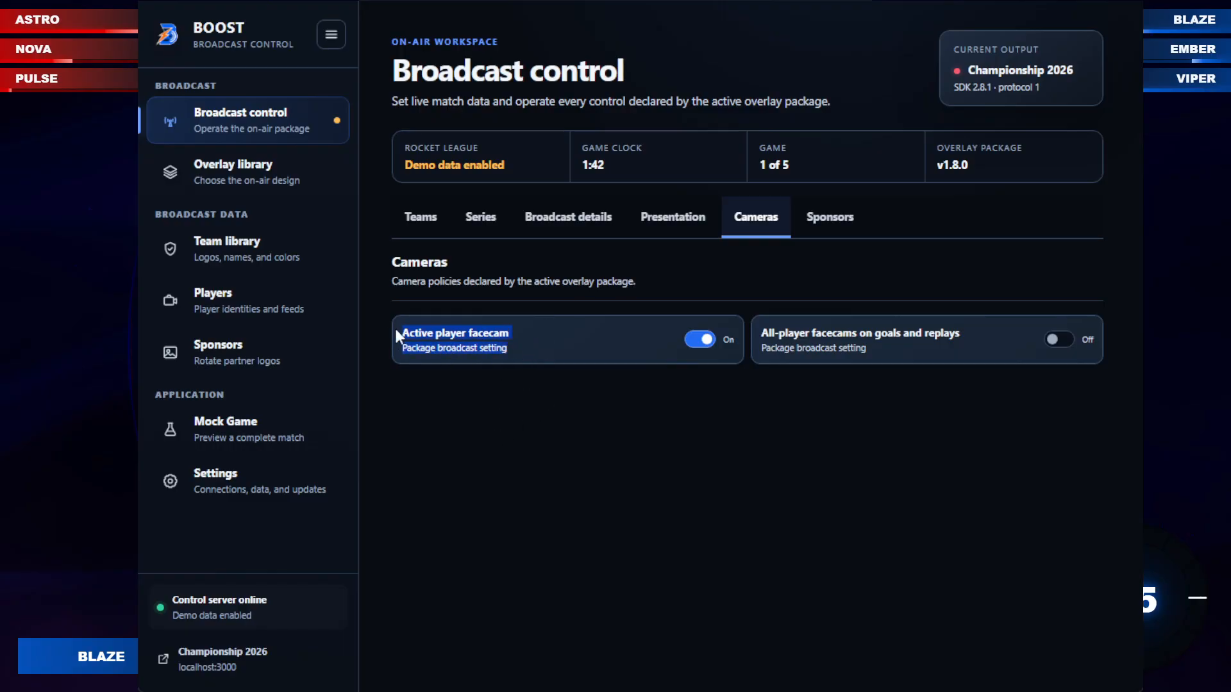
{"action": "left_click", "coordinate": [502, 357]}
{"action": "left_click_drag", "start_coordinate": [535, 354], "coordinate": [397, 335]}
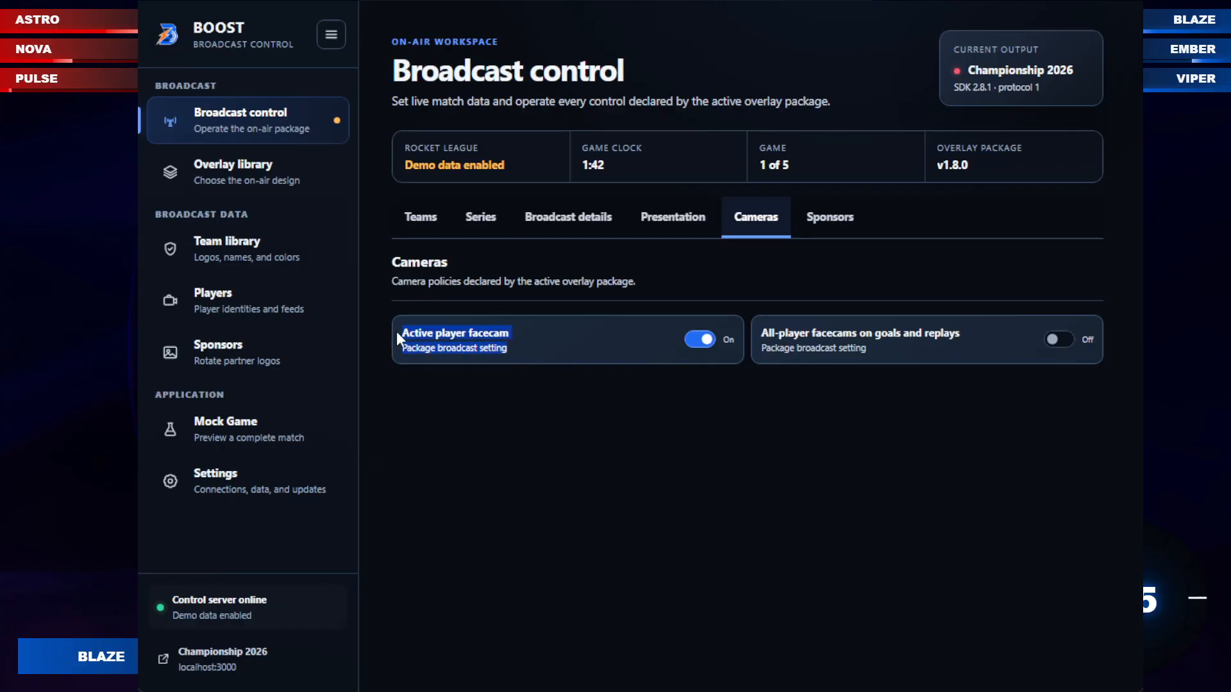
{"action": "left_click", "coordinate": [506, 357]}
{"action": "left_click_drag", "start_coordinate": [514, 357], "coordinate": [418, 331]}
- Turn on all-player facecams on goals and replays in the camera settings
{"action": "mouse_move", "coordinate": [761, 332]}
{"action": "left_mouse_down"}
{"action": "mouse_move", "coordinate": [773, 350]}
{"action": "mouse_move", "coordinate": [921, 352]}
{"action": "mouse_move", "coordinate": [771, 339]}
{"action": "left_mouse_up"}
{"action": "left_click", "coordinate": [872, 347]}
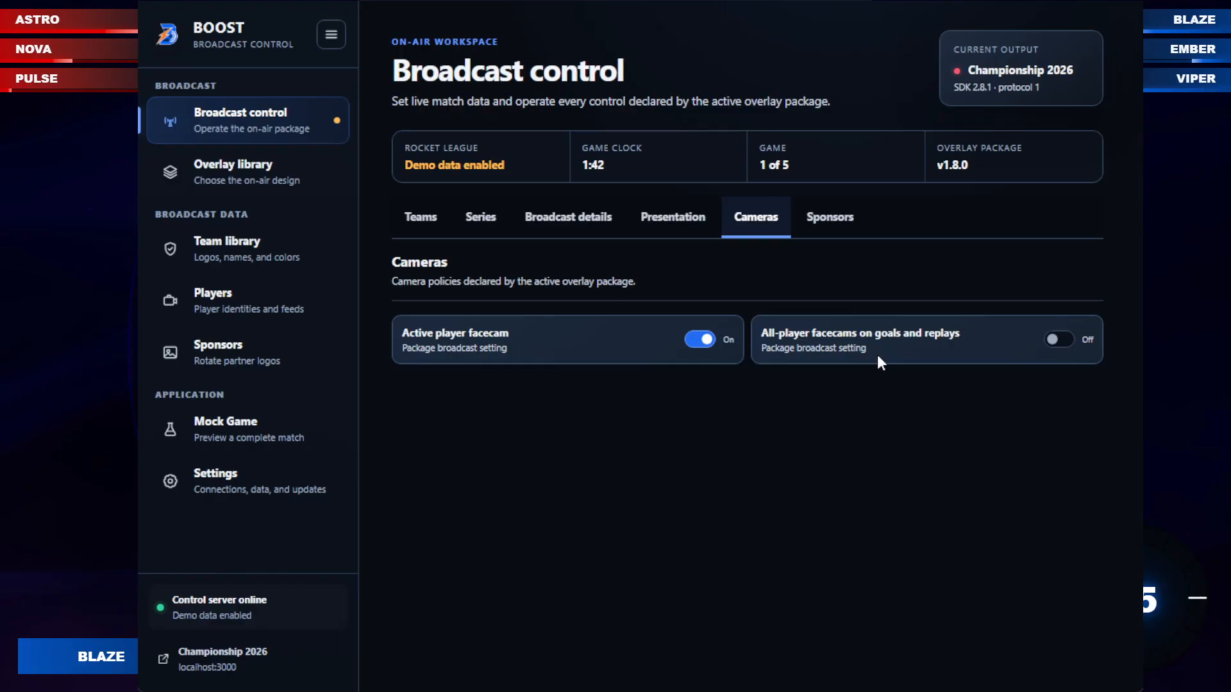
{"action": "left_click_drag", "start_coordinate": [877, 357], "coordinate": [742, 325]}
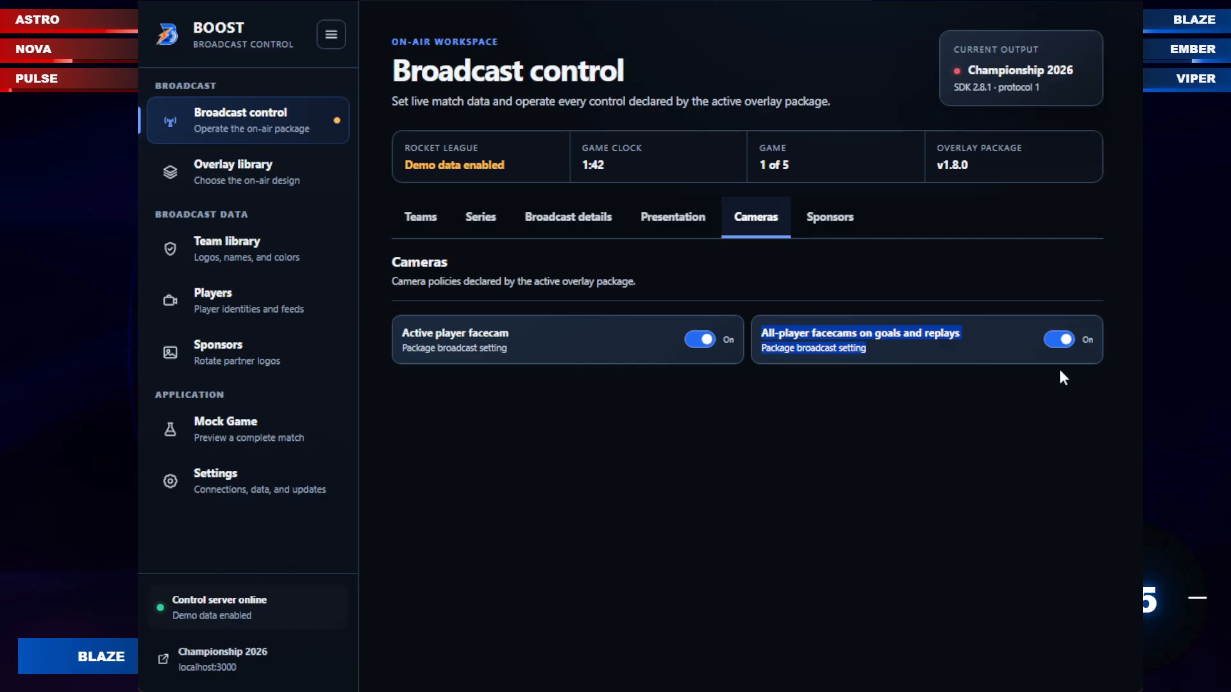
{"action": "left_click", "coordinate": [893, 352]}
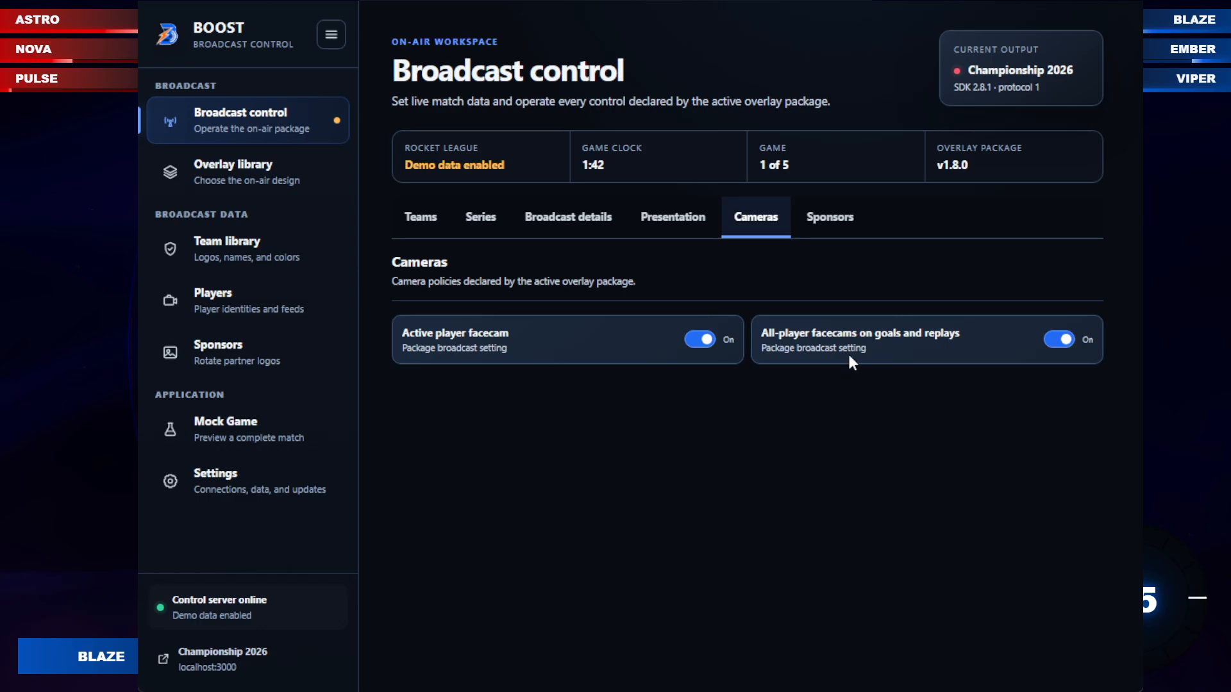
{"action": "left_click_drag", "start_coordinate": [868, 355], "coordinate": [759, 329]}
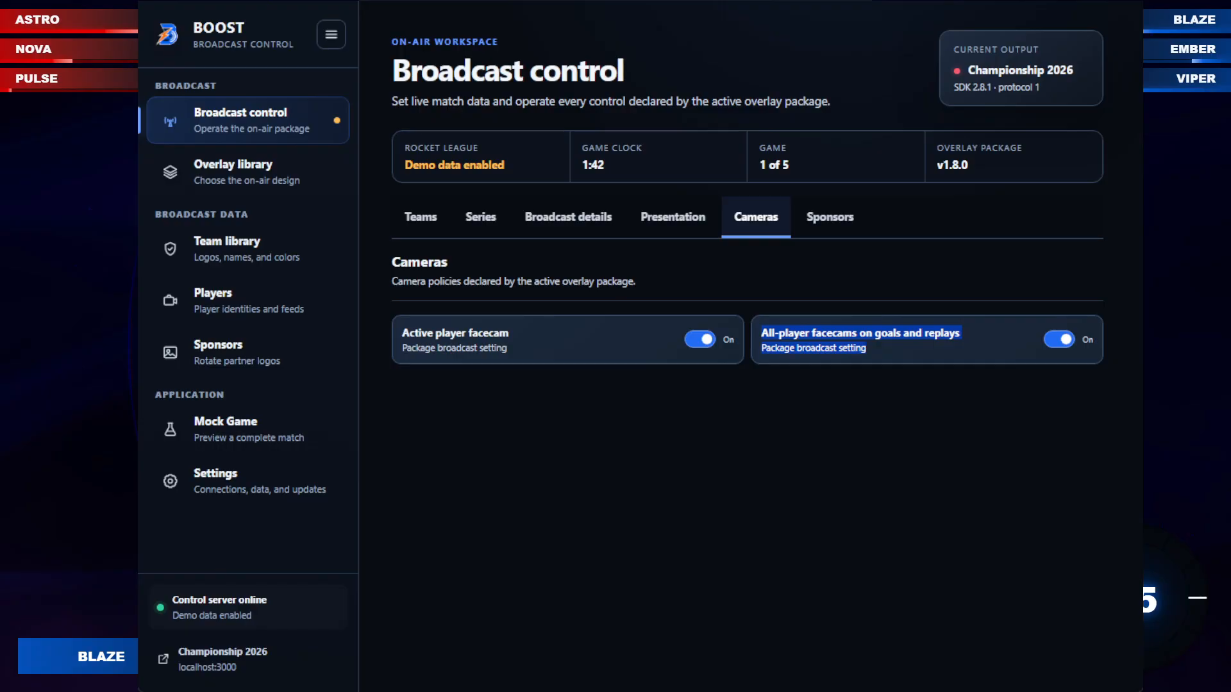
{"action": "left_click", "coordinate": [870, 341]}
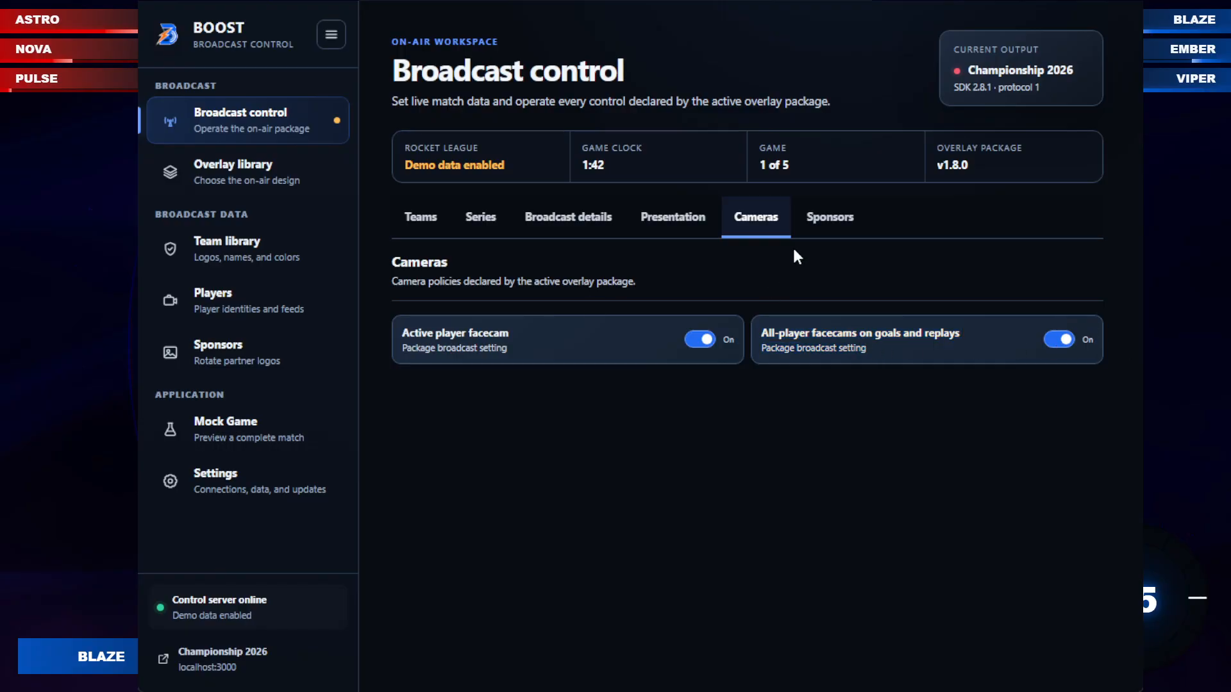
- Switch both facecam settings off and back on
{"action": "left_click", "coordinate": [701, 343]}
{"action": "left_click", "coordinate": [1058, 343]}
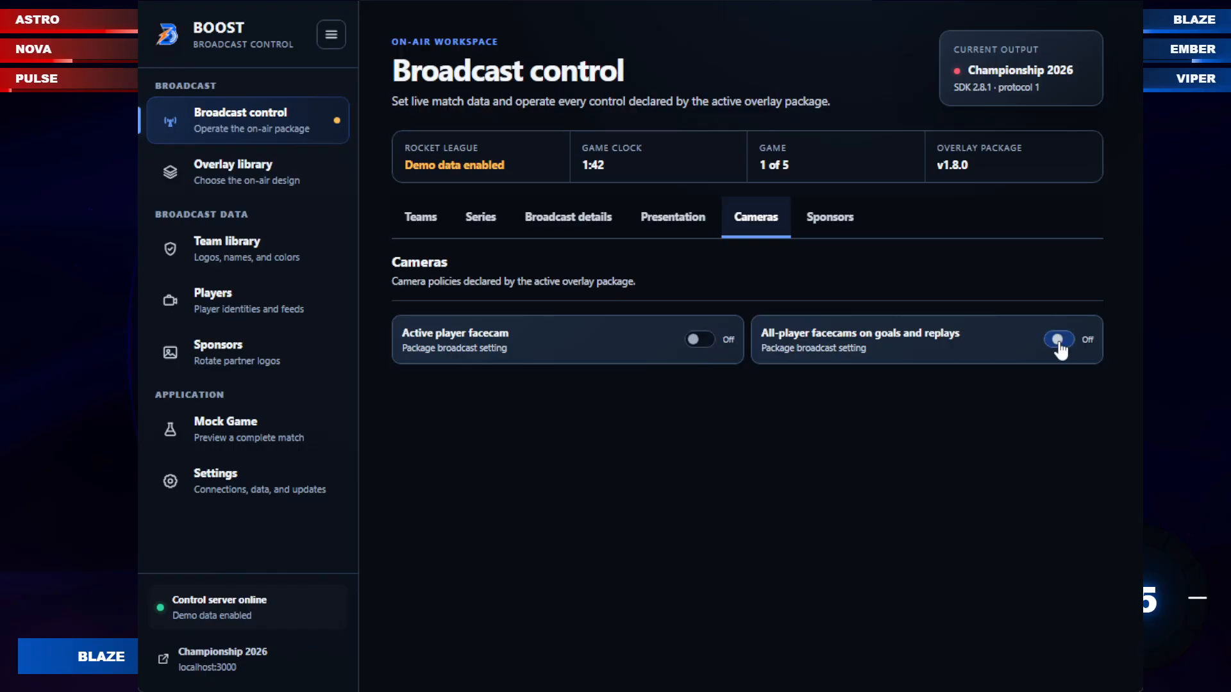
{"action": "left_click", "coordinate": [1054, 341]}
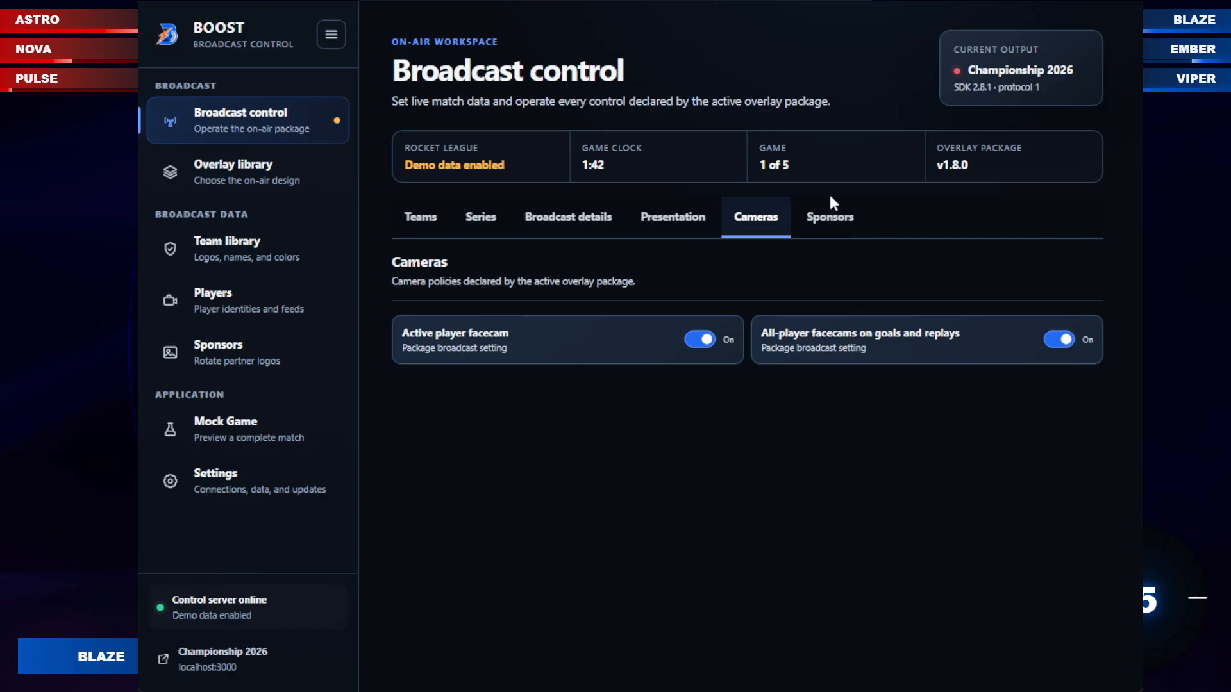
- Review the sponsor banner and rotation timer settings in broadcast control
{"action": "left_click", "coordinate": [830, 216]}
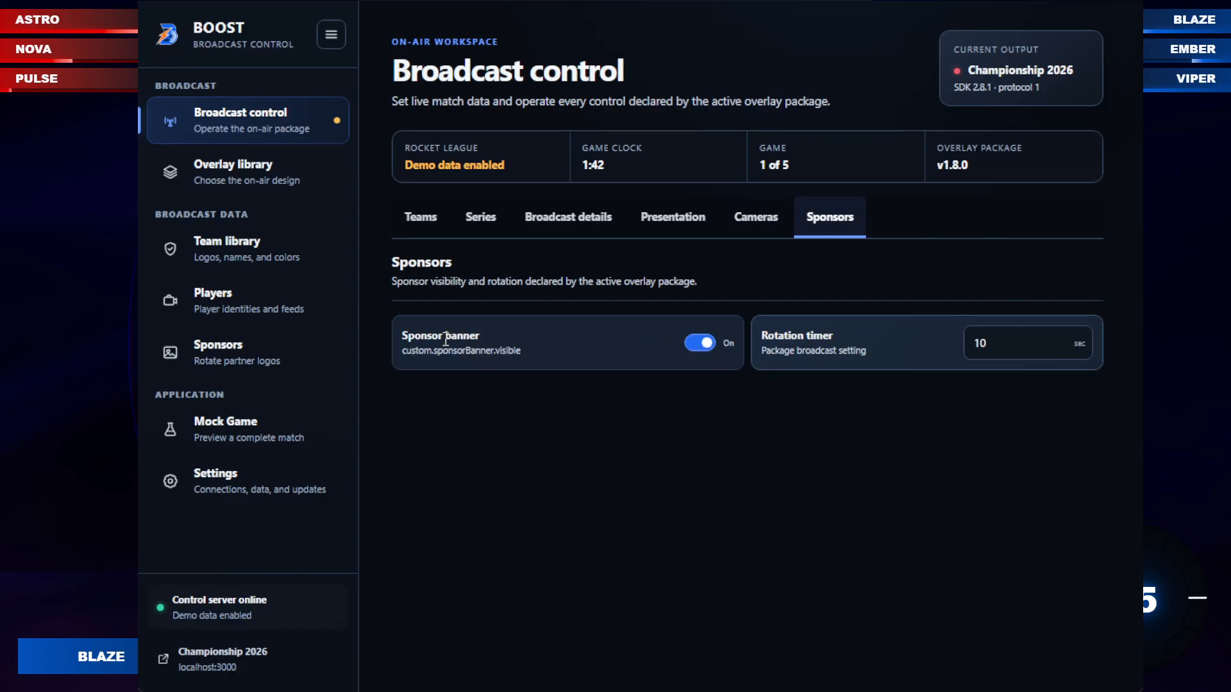
{"action": "left_click_drag", "start_coordinate": [446, 340], "coordinate": [799, 344]}
{"action": "left_click", "coordinate": [799, 345]}
- Add the 71px Twisted Minds 2023 allmode logo to the sponsor logo rotation and save it
{"action": "left_click", "coordinate": [238, 370]}
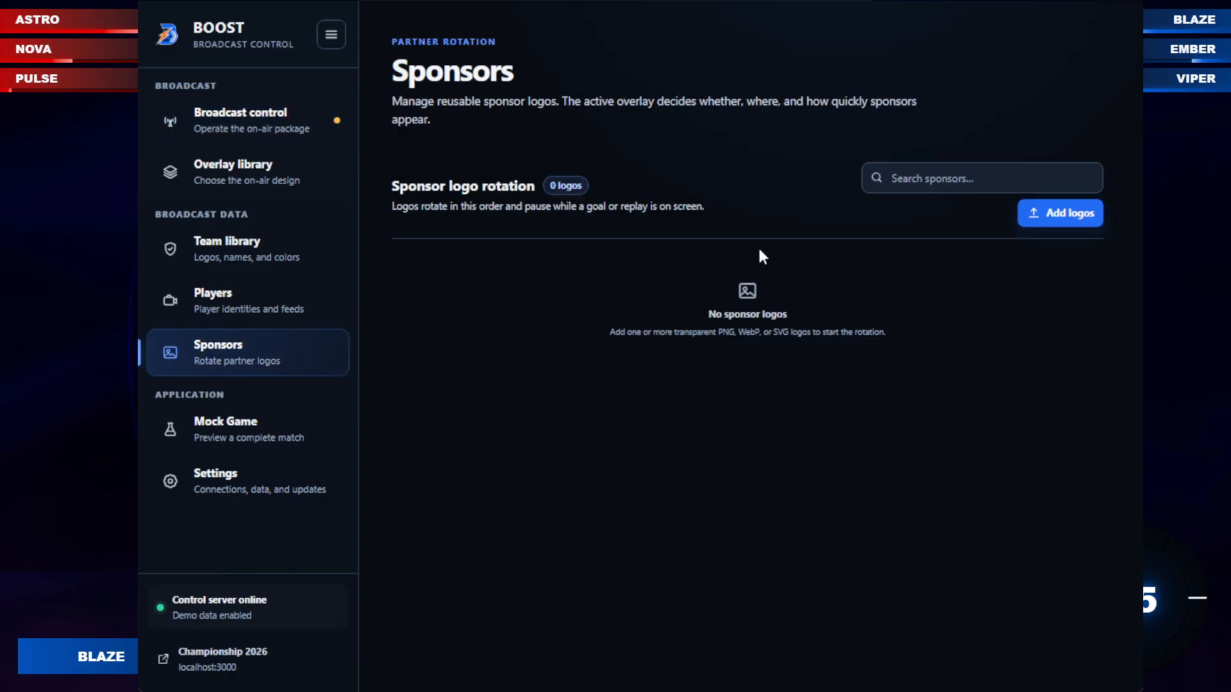
{"action": "left_click", "coordinate": [1064, 212]}
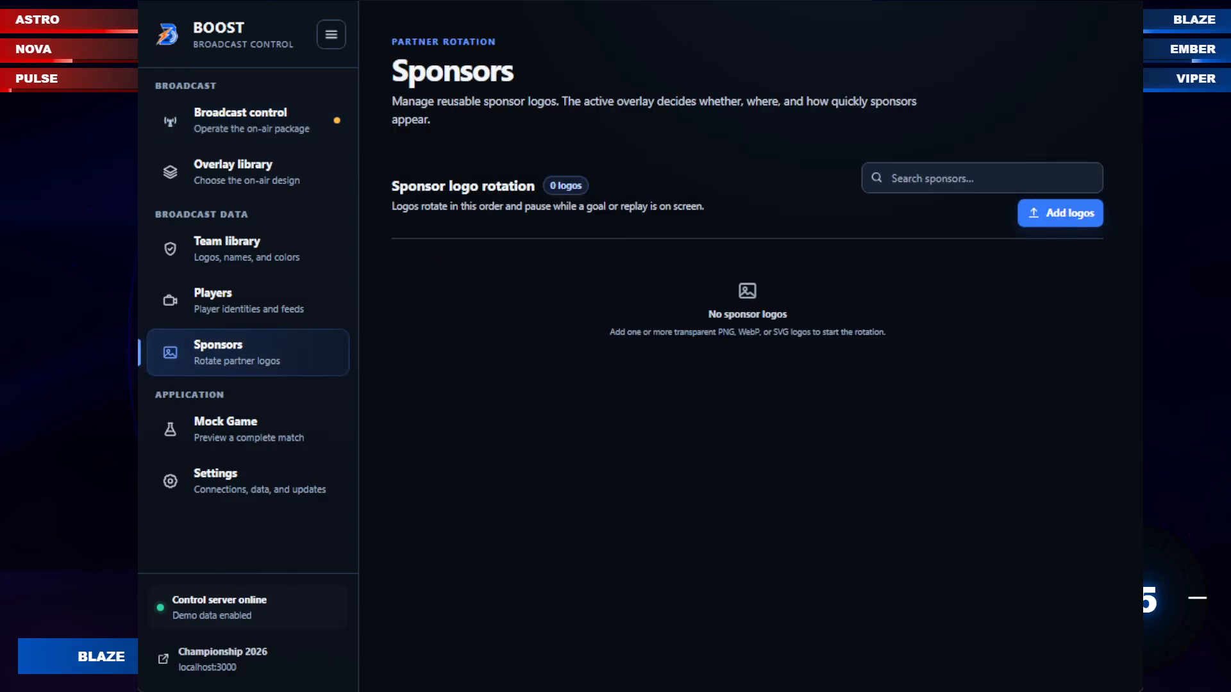
{"action": "double_click", "coordinate": [363, 289]}
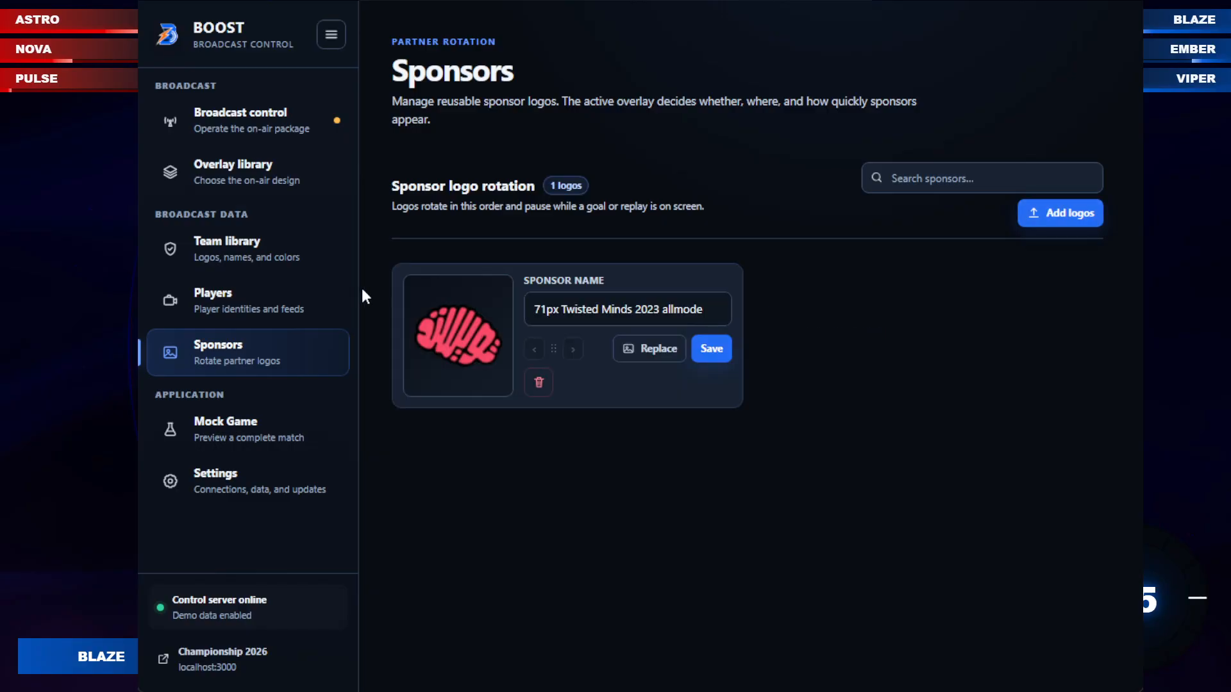
{"action": "left_click", "coordinate": [725, 355]}
- Return to the sponsor settings in broadcast control and check the live overlay for the sponsor banner
{"action": "left_click", "coordinate": [263, 164]}
{"action": "left_click", "coordinate": [269, 127]}
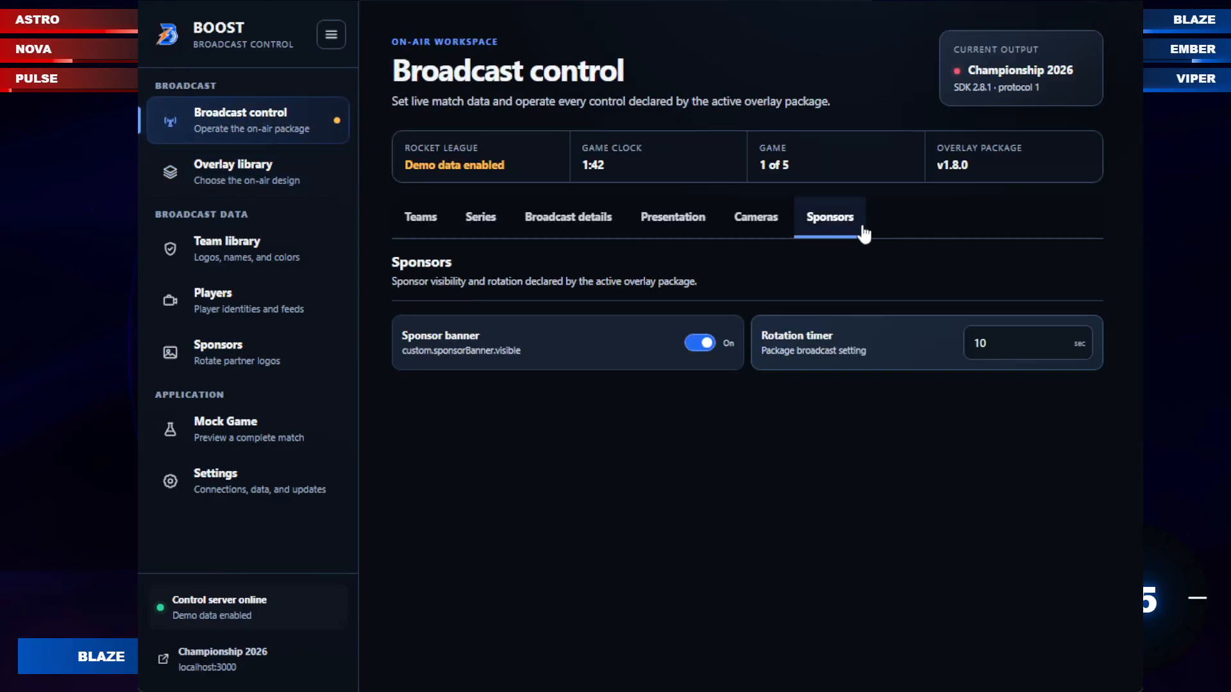
{"action": "left_click", "coordinate": [1040, 1]}
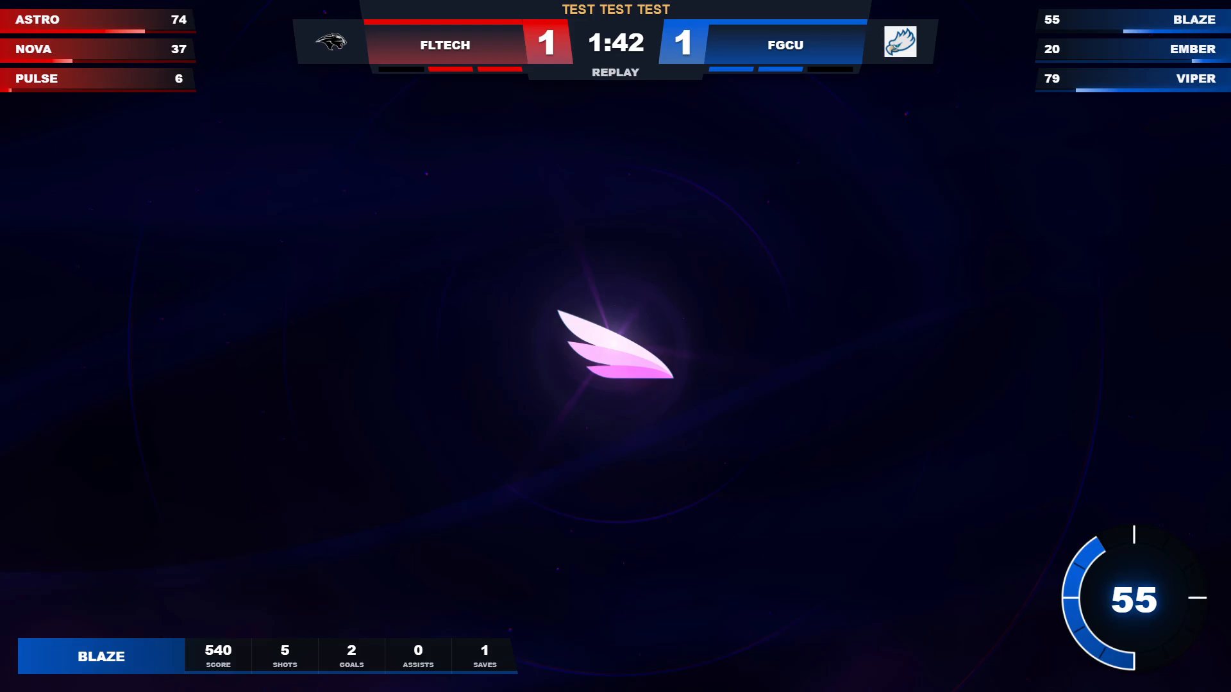
- Move the mock match timeline to 16% and check the sponsor logo on the live overlay
{"action": "key", "text": "alt+Tab"}
{"action": "left_click", "coordinate": [227, 448]}
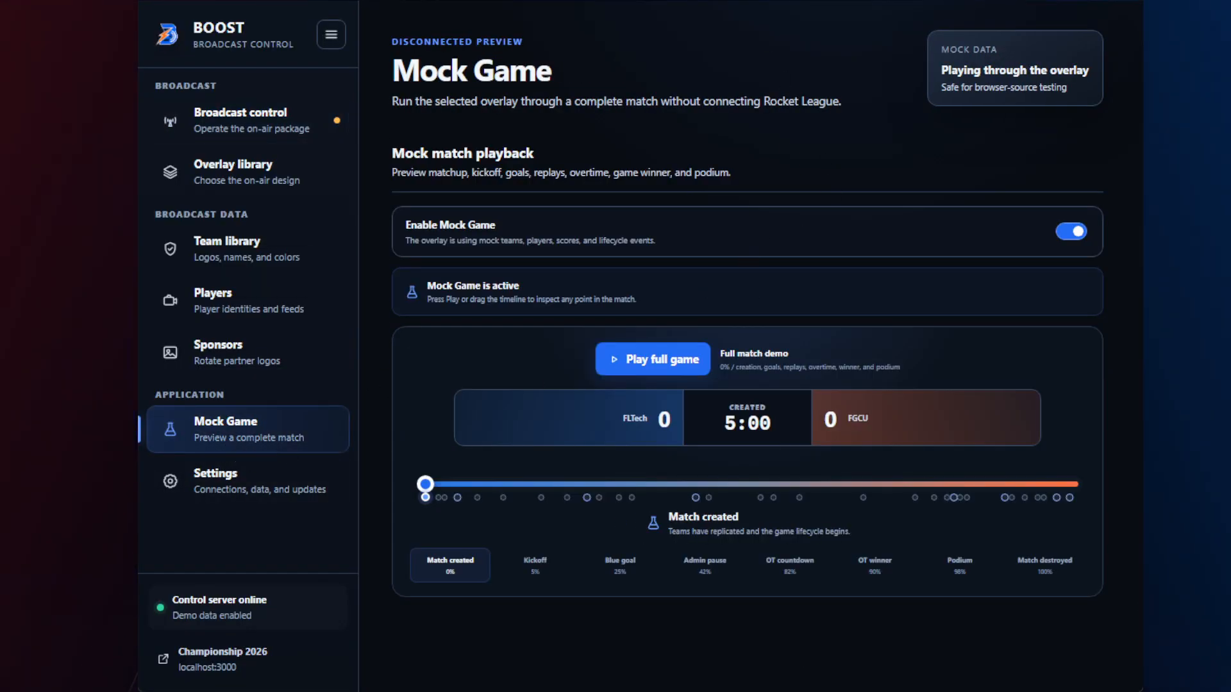
{"action": "left_click_drag", "start_coordinate": [428, 484], "coordinate": [530, 485]}
{"action": "key", "text": "alt+Tab"}
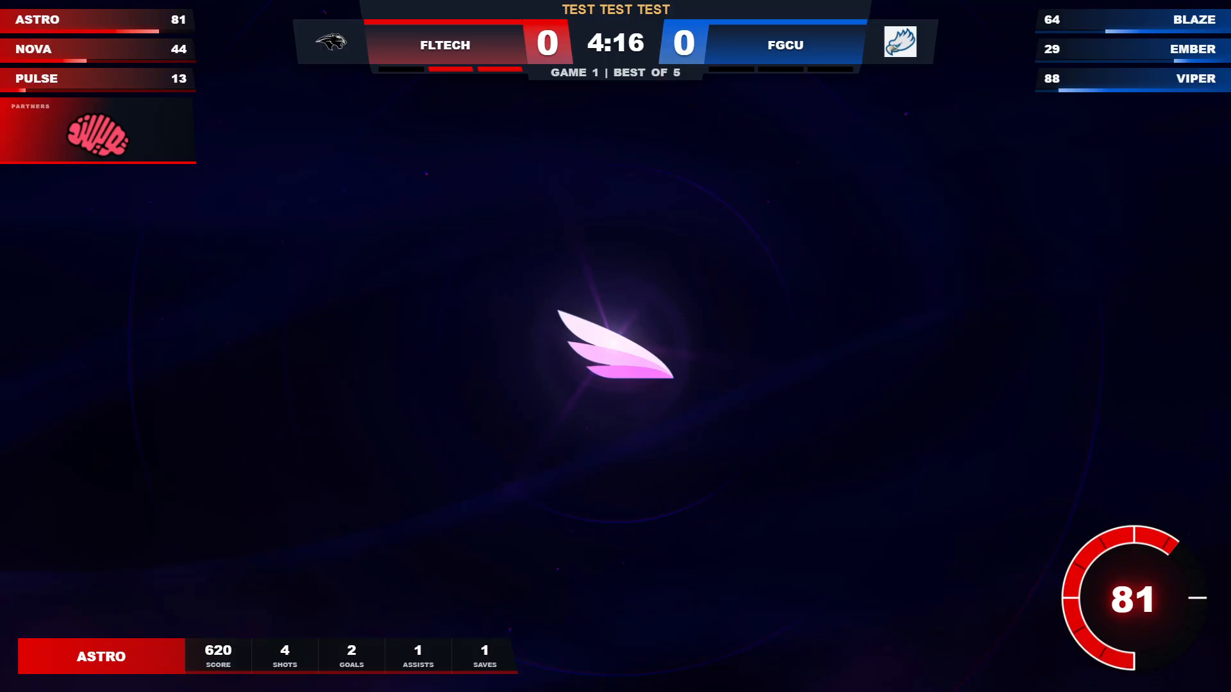
{"action": "key", "text": "alt+Tab"}
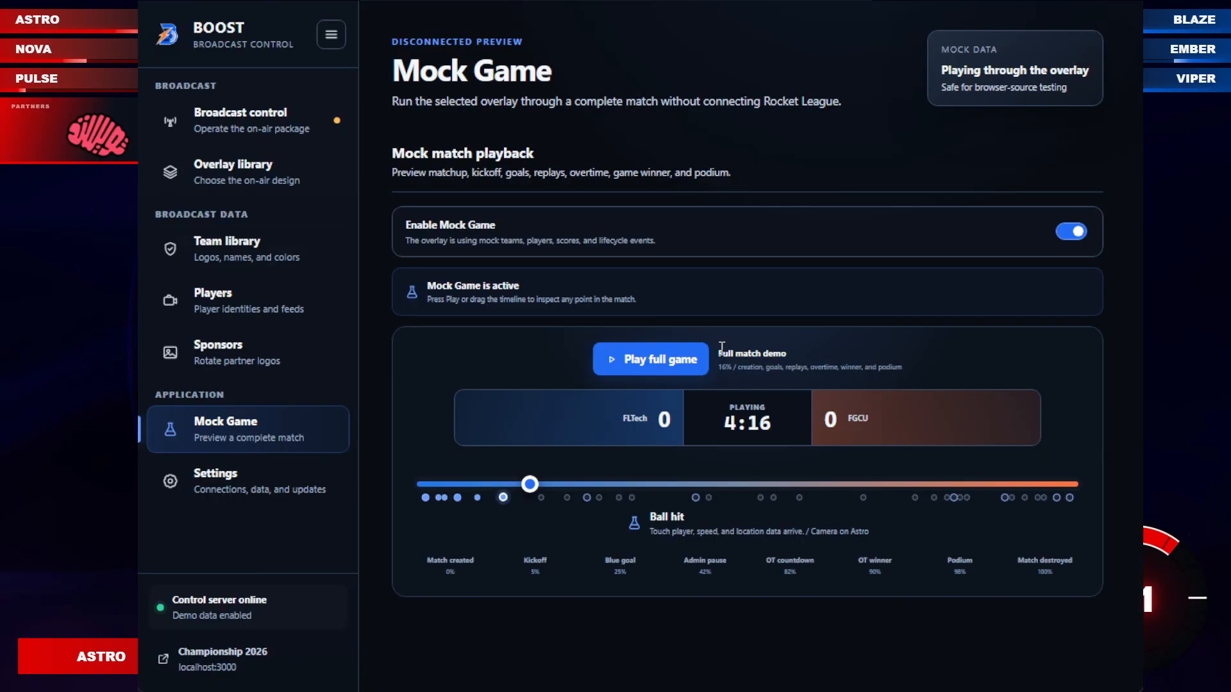
- Delete the 71px Twisted Minds 2023 allmode logo from the sponsor rotation
{"action": "left_click", "coordinate": [215, 350]}
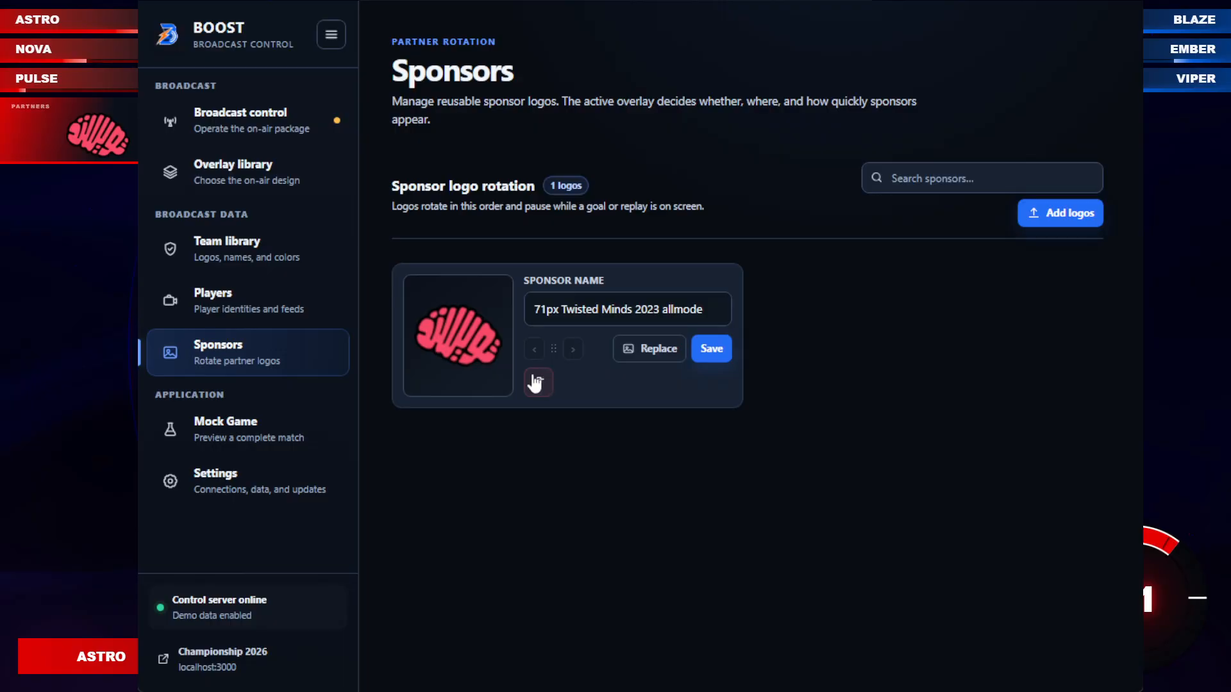
{"action": "left_click", "coordinate": [539, 383]}
{"action": "left_click", "coordinate": [769, 375]}
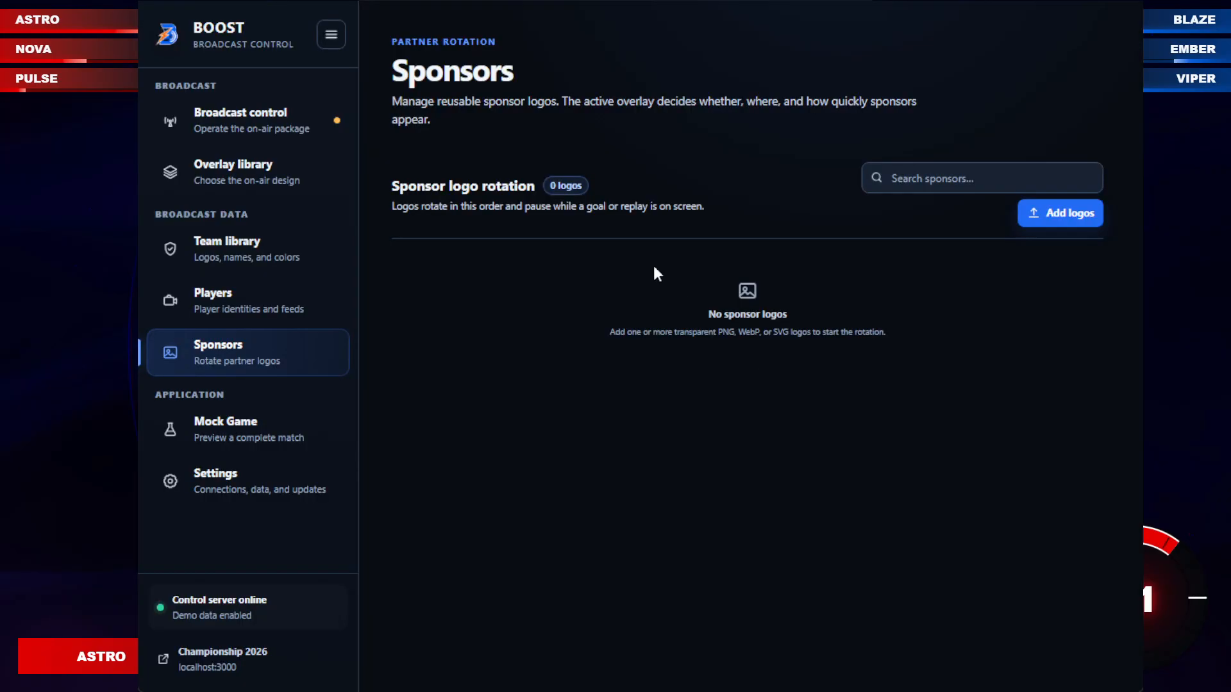
- Go back through the broadcast control settings from sponsors and cameras to series and teams
{"action": "left_click", "coordinate": [236, 116]}
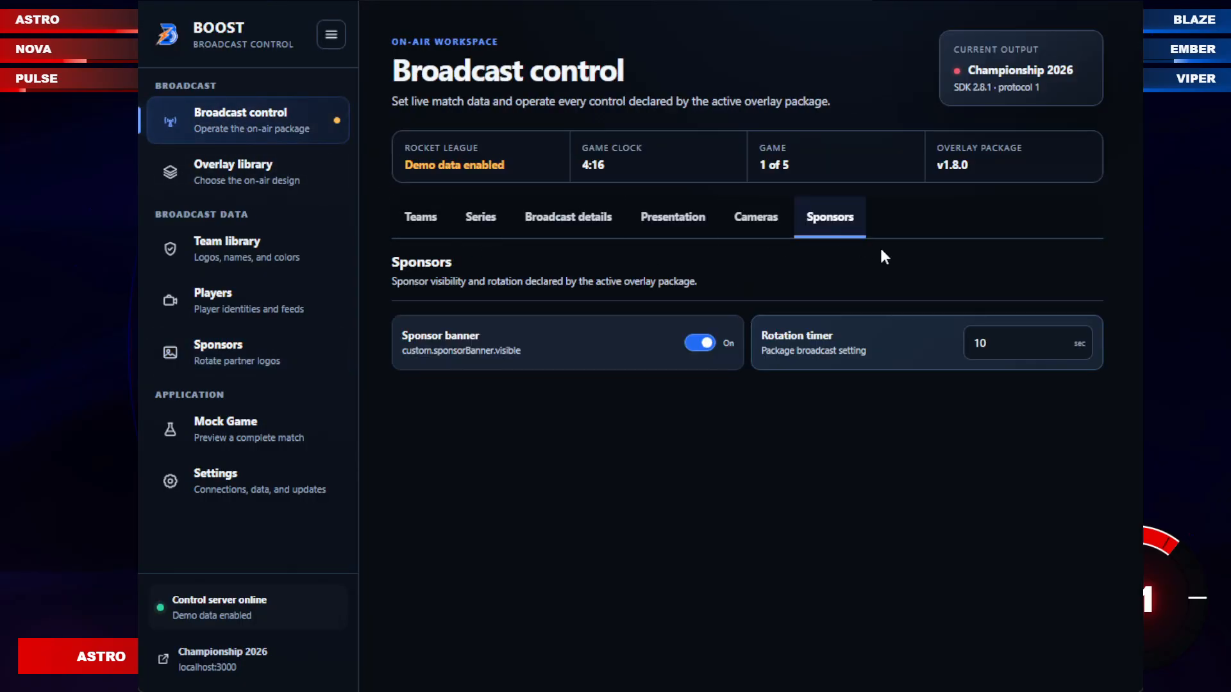
{"action": "left_click", "coordinate": [783, 217]}
{"action": "left_click", "coordinate": [701, 217]}
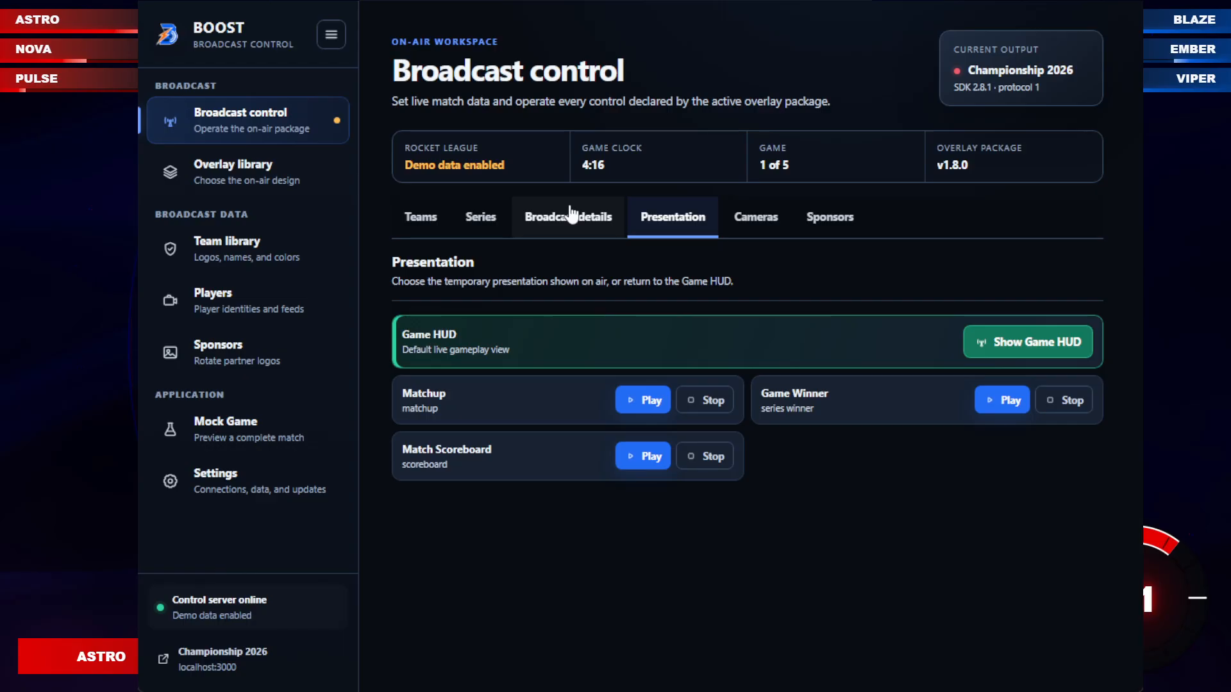
{"action": "left_click", "coordinate": [564, 217]}
{"action": "left_click", "coordinate": [493, 221]}
{"action": "left_click", "coordinate": [424, 218]}
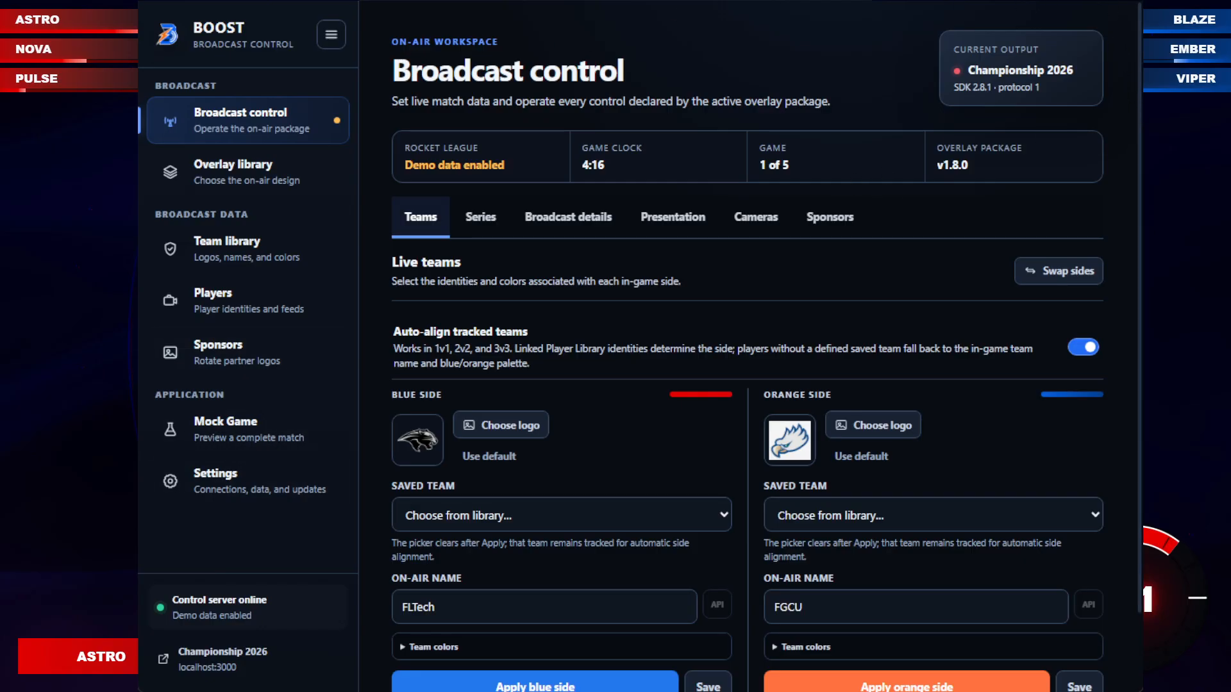
- Play the full mock match and watch it on the live overlay
{"action": "left_click", "coordinate": [324, 429]}
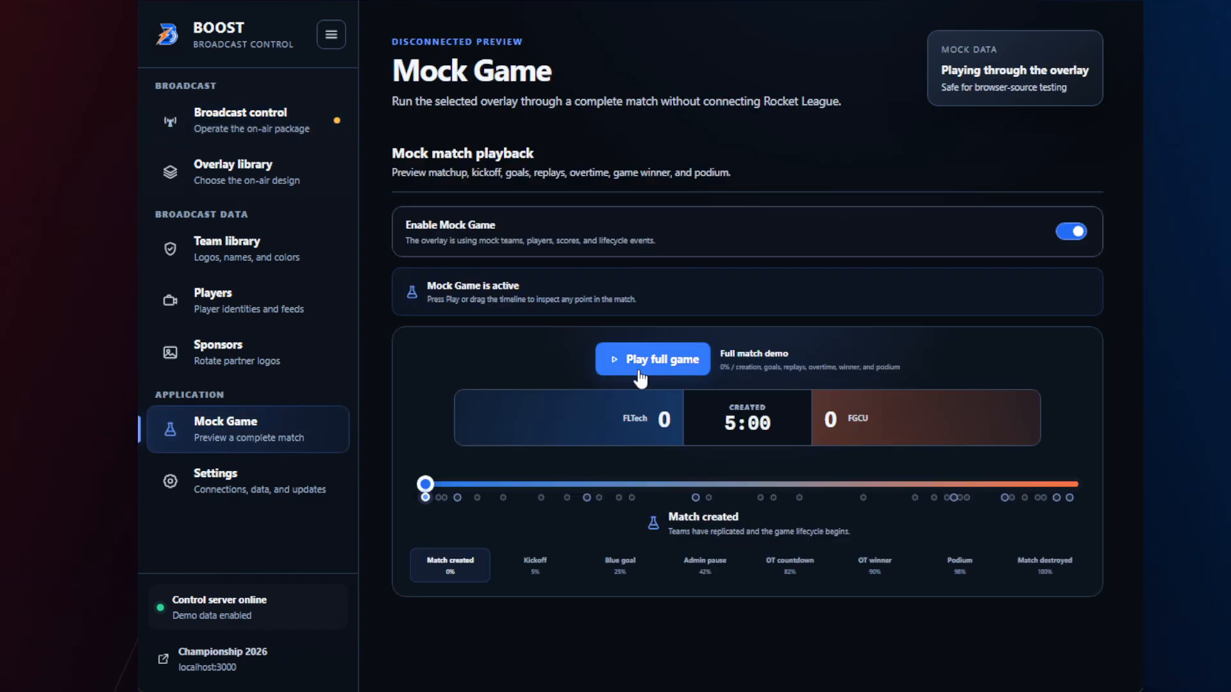
{"action": "left_click", "coordinate": [690, 372]}
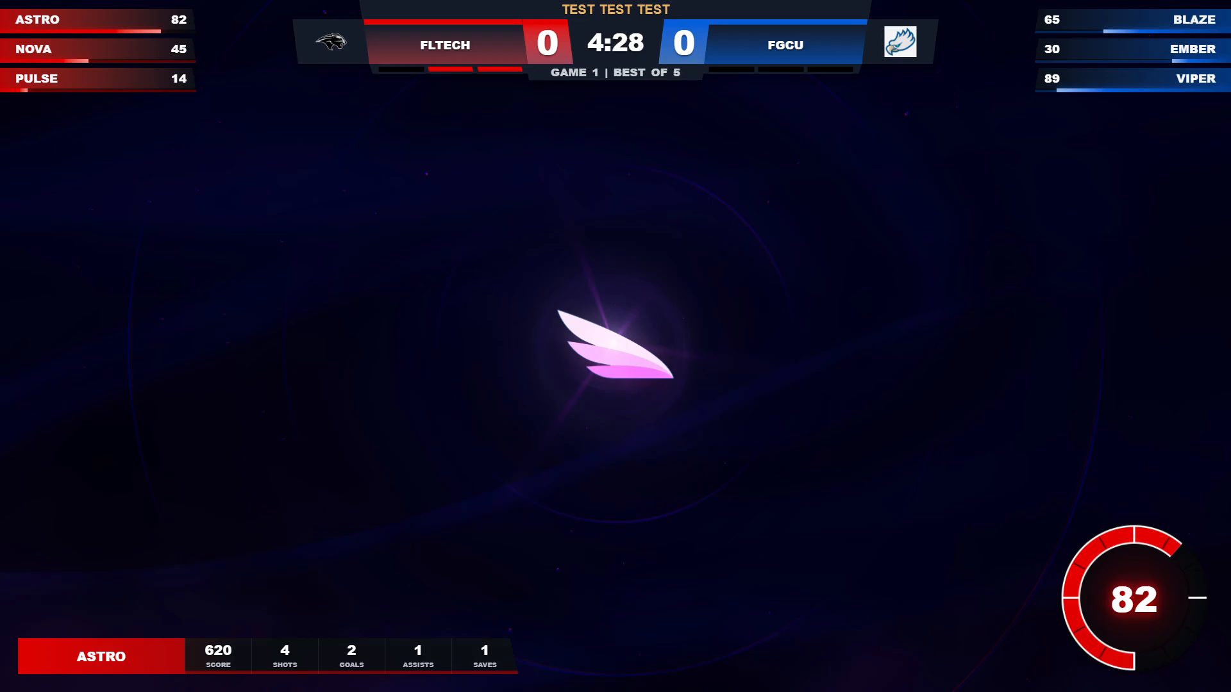
{"action": "key", "text": "alt+Tab"}
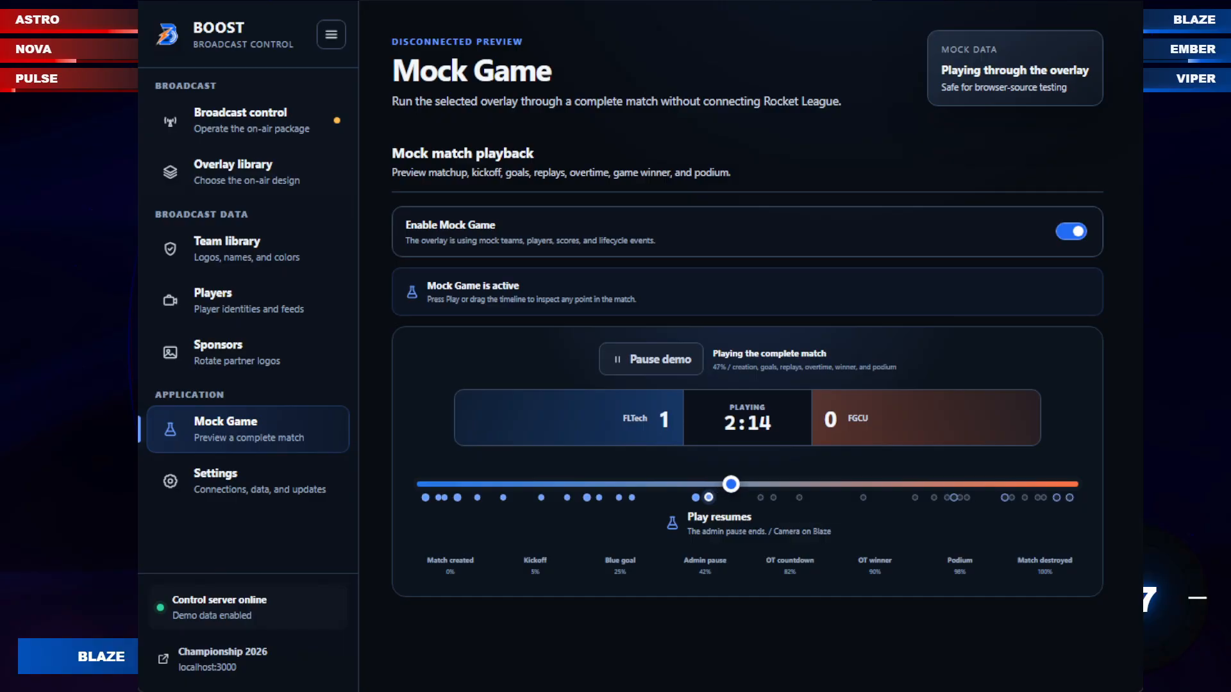
- Shift the control window aside and jump the mock match repeatedly between the blue goal and admin pause moments
{"action": "left_click_drag", "start_coordinate": [990, 1], "coordinate": [1078, 1]}
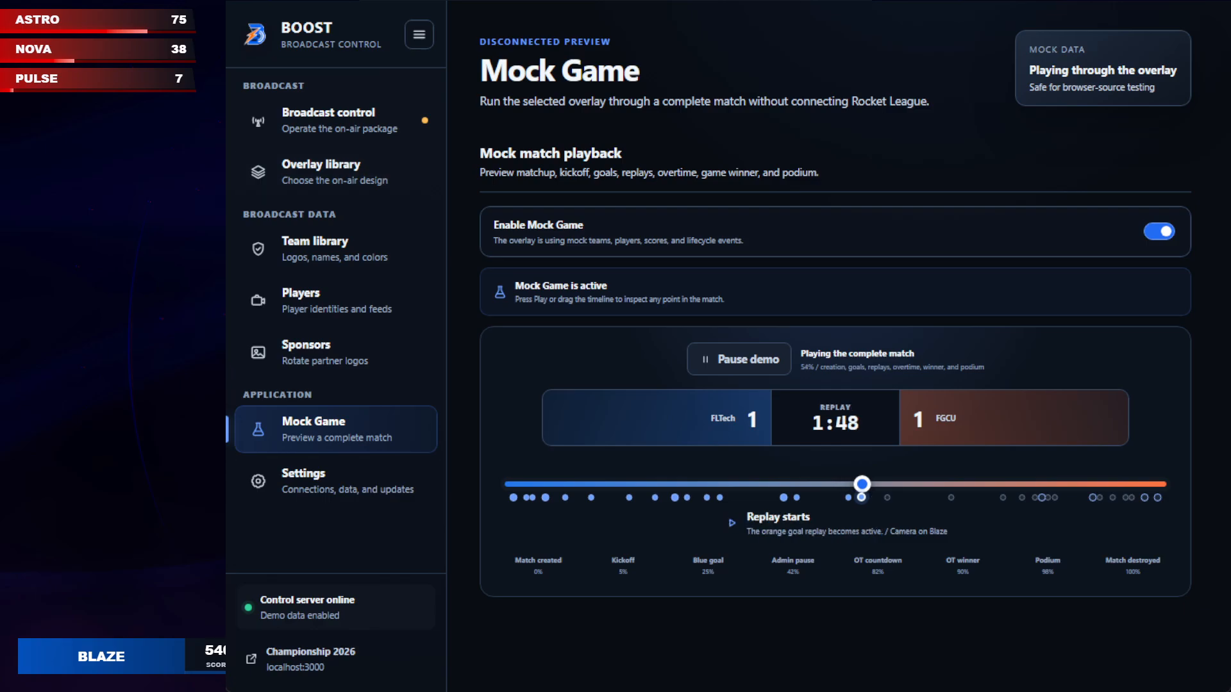
{"action": "left_click", "coordinate": [714, 567]}
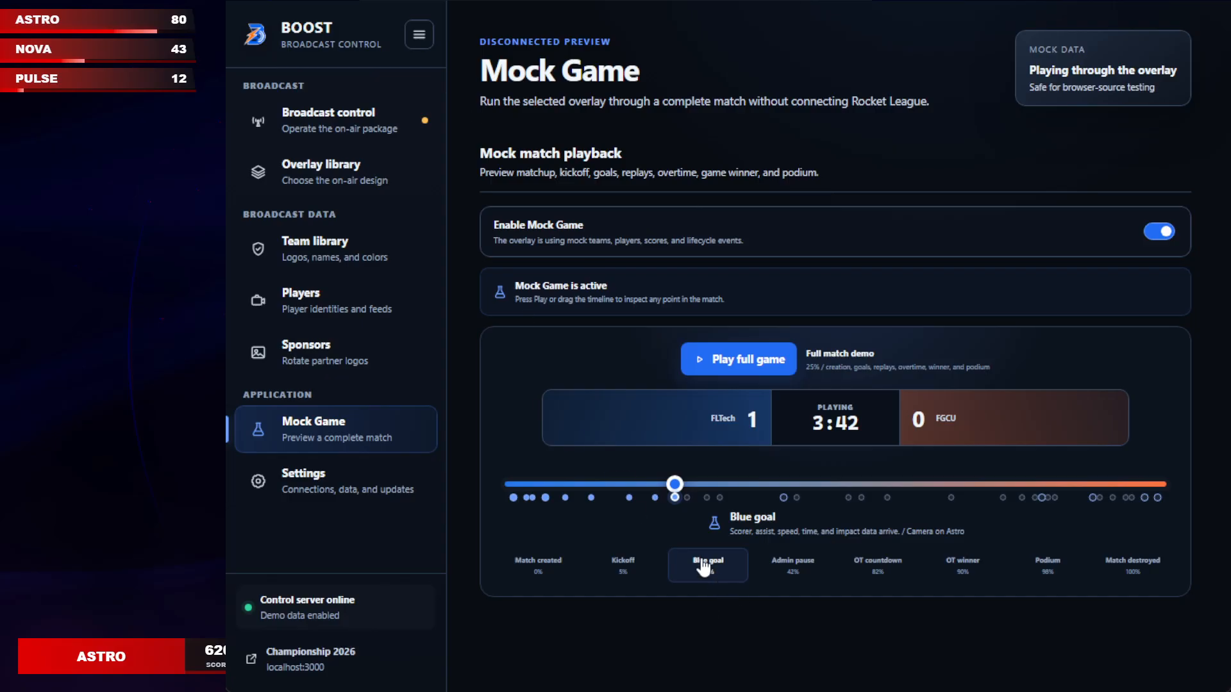
{"action": "left_click", "coordinate": [700, 572]}
{"action": "left_click", "coordinate": [823, 574]}
{"action": "left_click", "coordinate": [725, 572]}
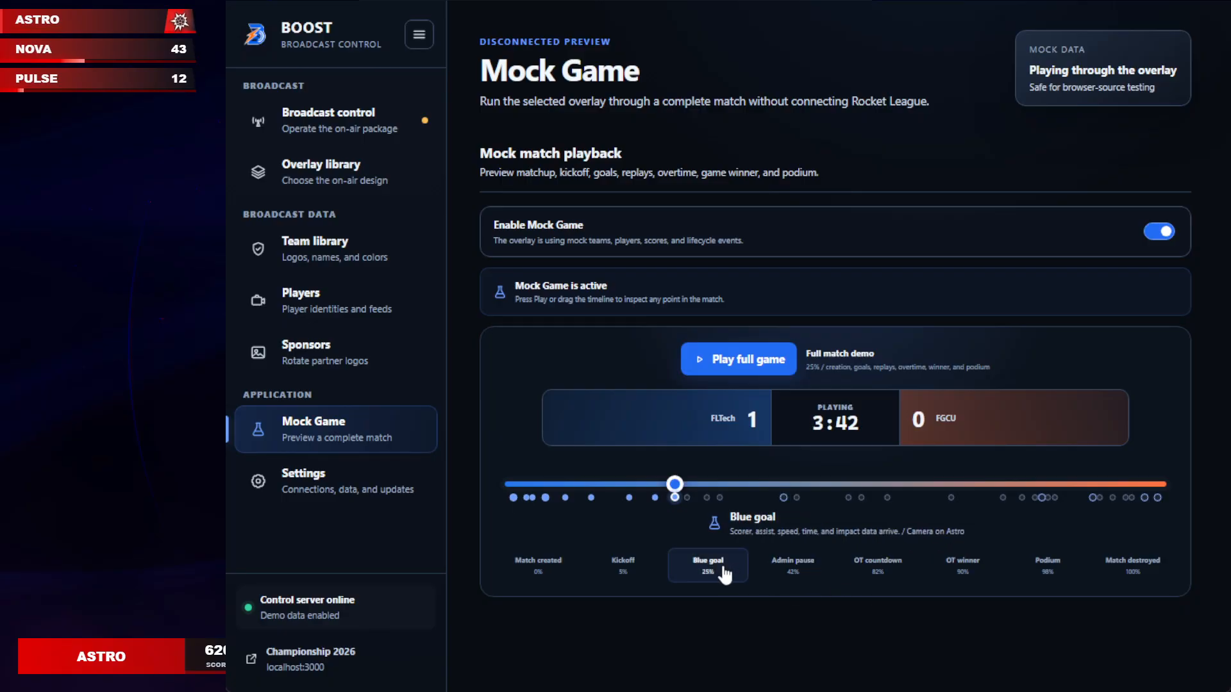
{"action": "left_click", "coordinate": [799, 572]}
{"action": "left_click", "coordinate": [710, 569]}
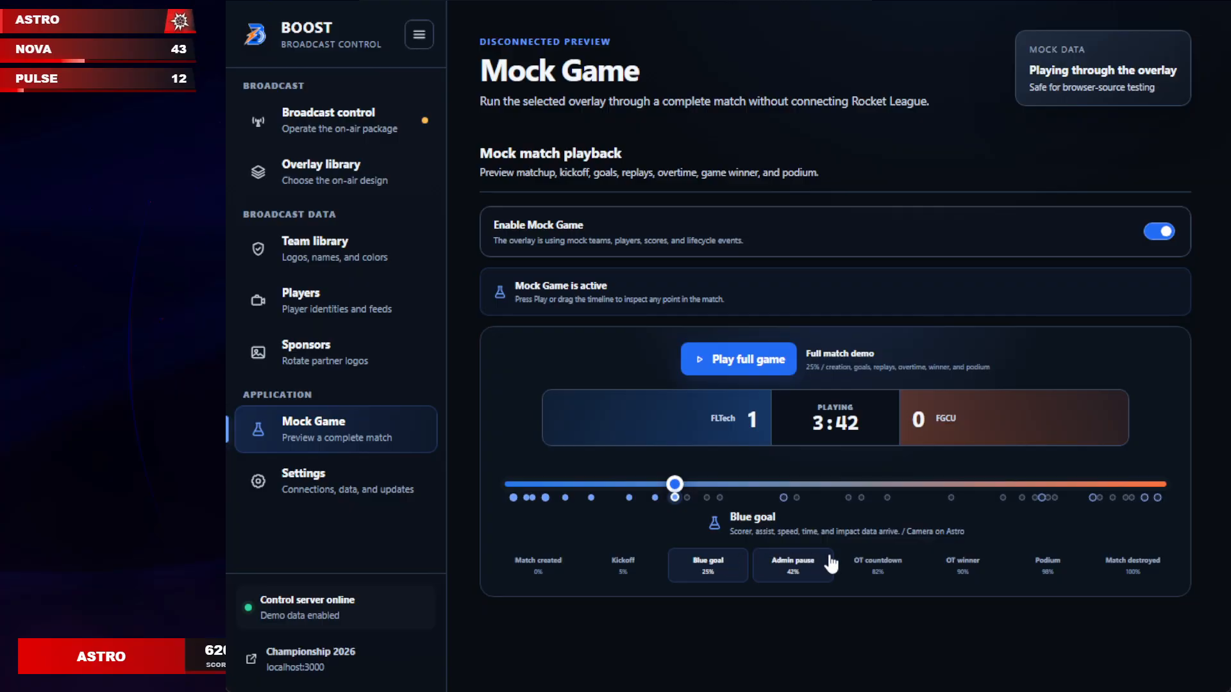
{"action": "left_click", "coordinate": [794, 572]}
{"action": "left_click", "coordinate": [709, 571]}
{"action": "left_click", "coordinate": [793, 564]}
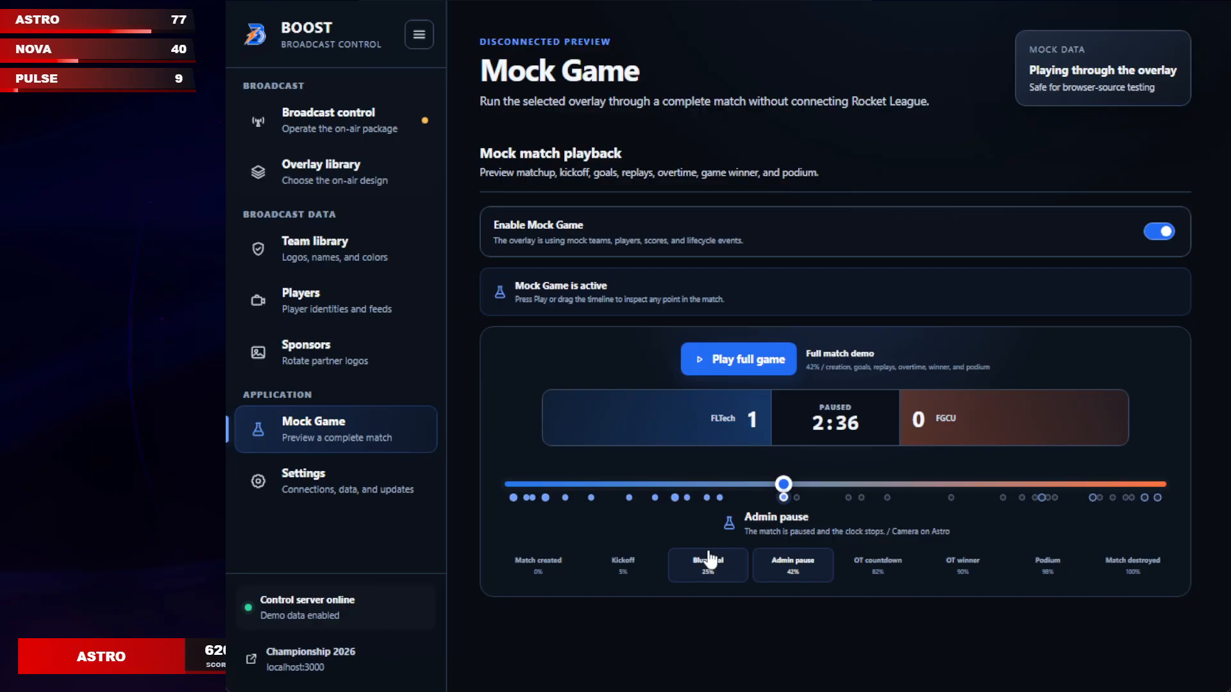
{"action": "left_click", "coordinate": [711, 559]}
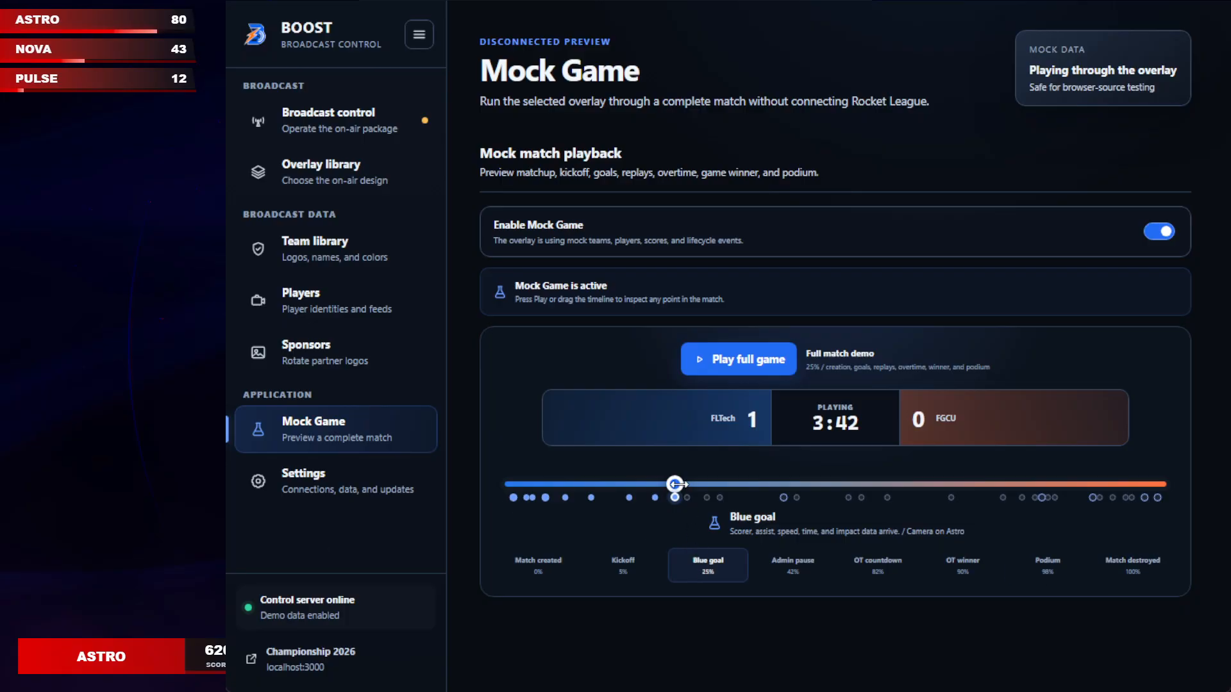
{"action": "left_click_drag", "start_coordinate": [674, 484], "coordinate": [682, 484]}
- Look through the installed packages in the overlay library
{"action": "left_click", "coordinate": [410, 193]}
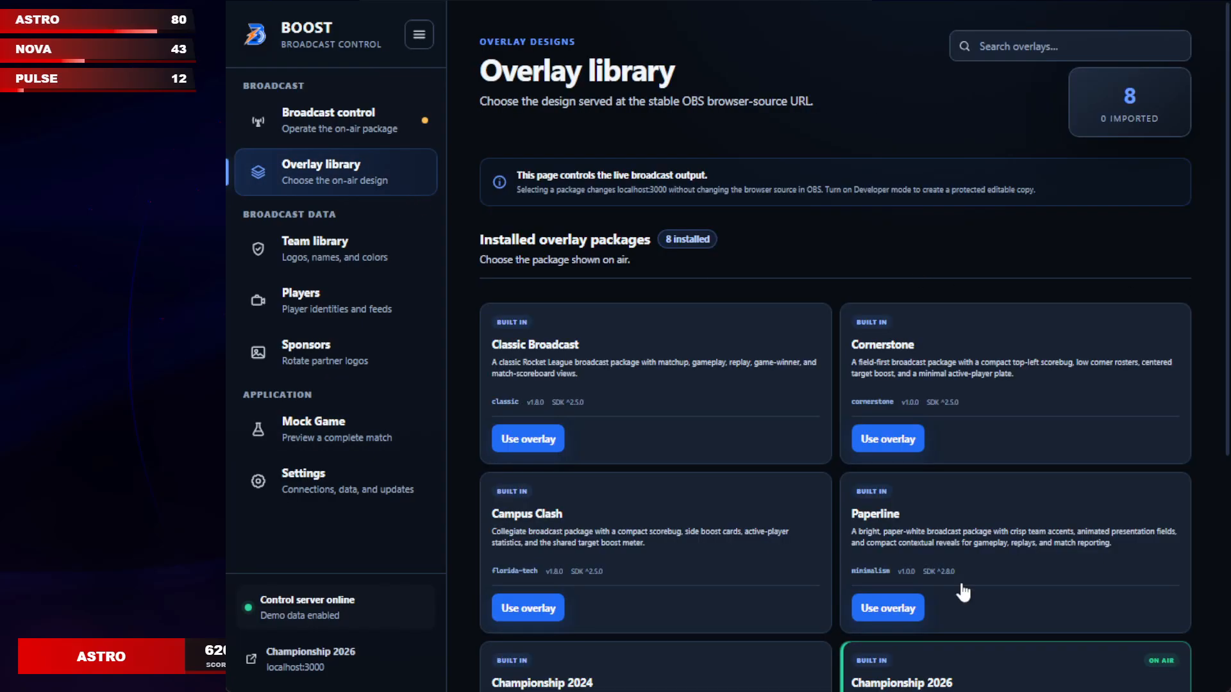
{"action": "scroll", "coordinate": [862, 308], "scroll_direction": "down", "scroll_amount": 1}
{"action": "scroll", "coordinate": [834, 282], "scroll_direction": "down", "scroll_amount": 5}
{"action": "scroll", "coordinate": [846, 308], "scroll_direction": "up", "scroll_amount": 6}
- Turn on Developer mode in the interface settings
{"action": "left_click", "coordinate": [333, 481]}
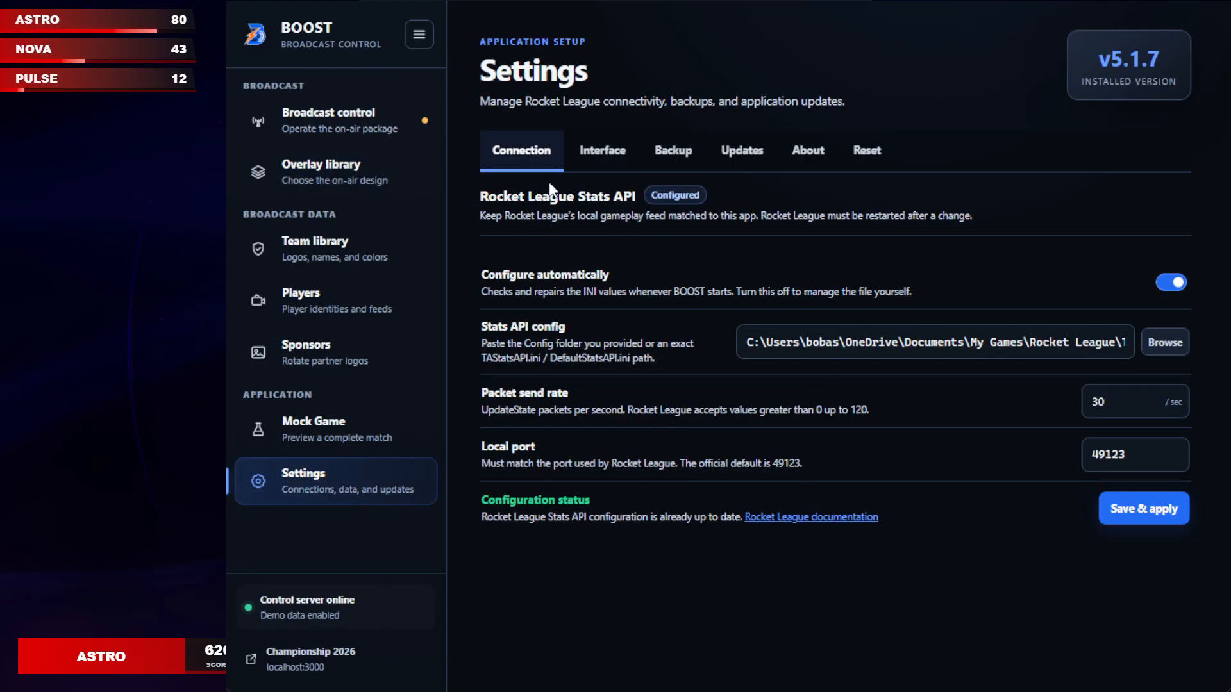
{"action": "left_click", "coordinate": [604, 156]}
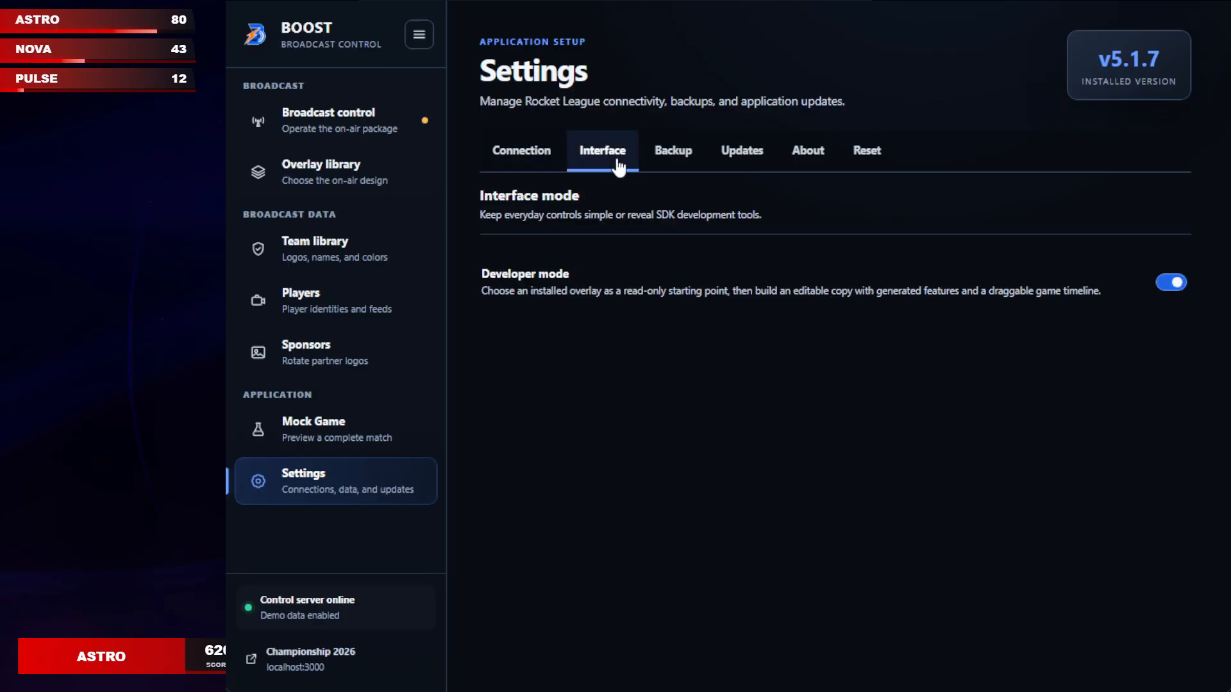
{"action": "left_click", "coordinate": [1172, 284]}
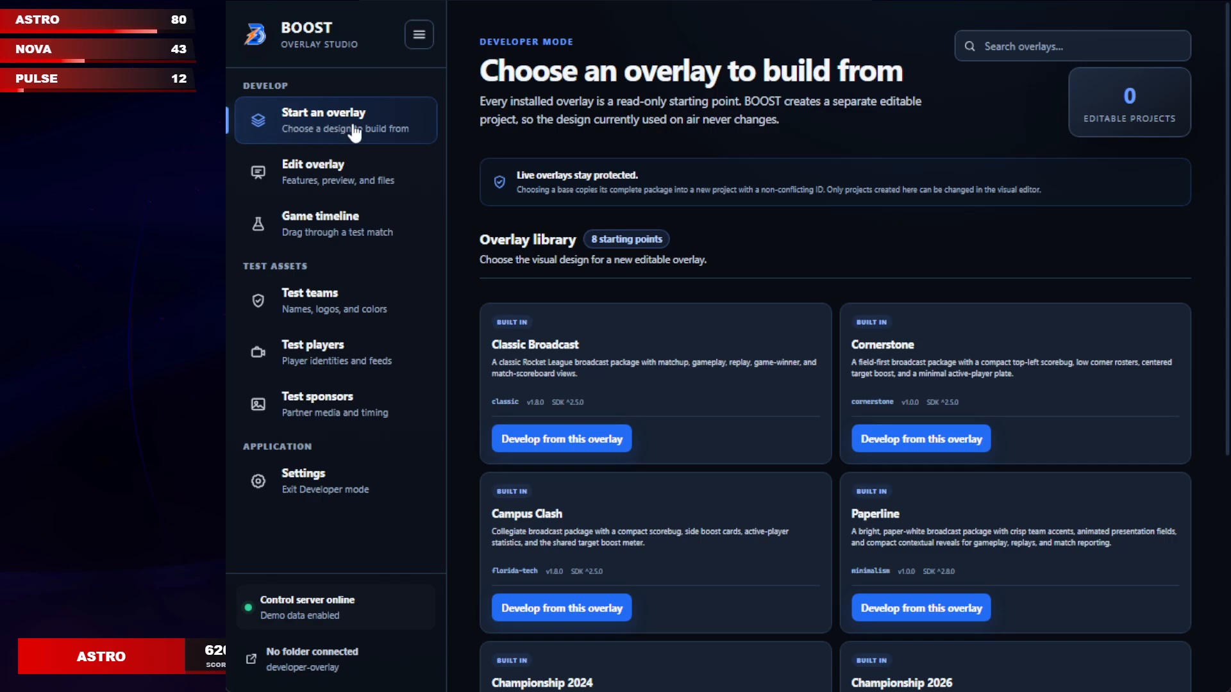
- Create an editable overlay project based on the built-in Championship 2026 design
{"action": "left_click_drag", "start_coordinate": [458, 73], "coordinate": [979, 250]}
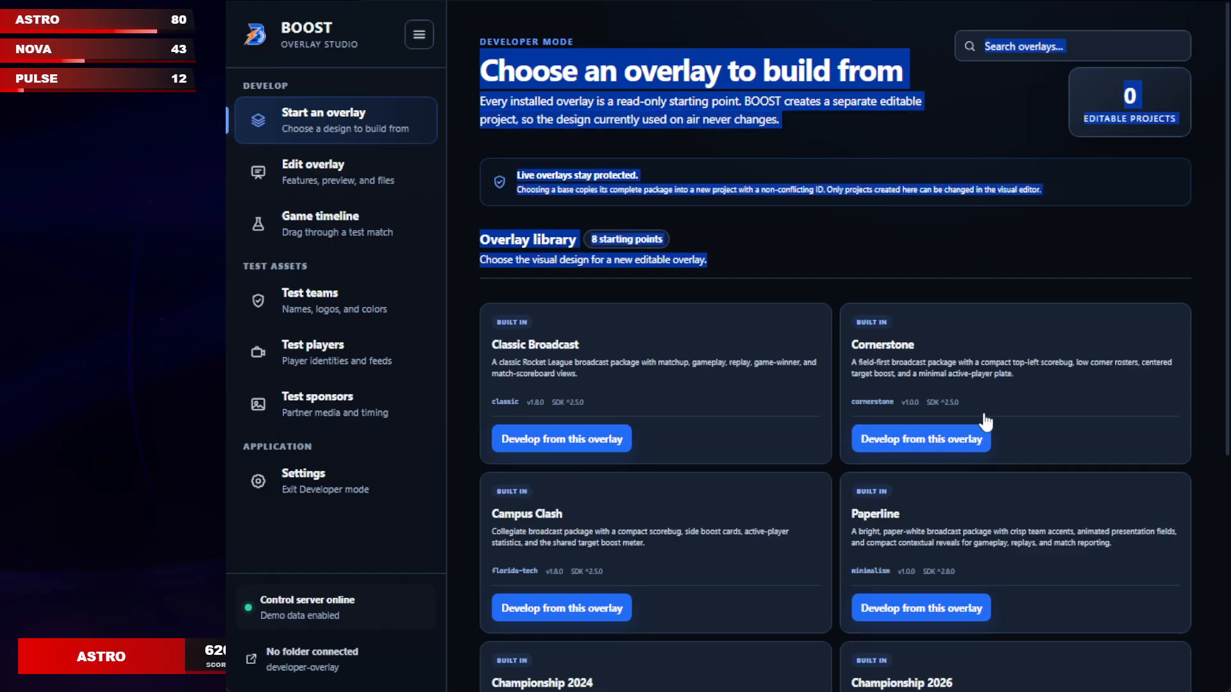
{"action": "scroll", "coordinate": [747, 387], "scroll_direction": "down", "scroll_amount": 5}
{"action": "scroll", "coordinate": [789, 401], "scroll_direction": "up", "scroll_amount": 5}
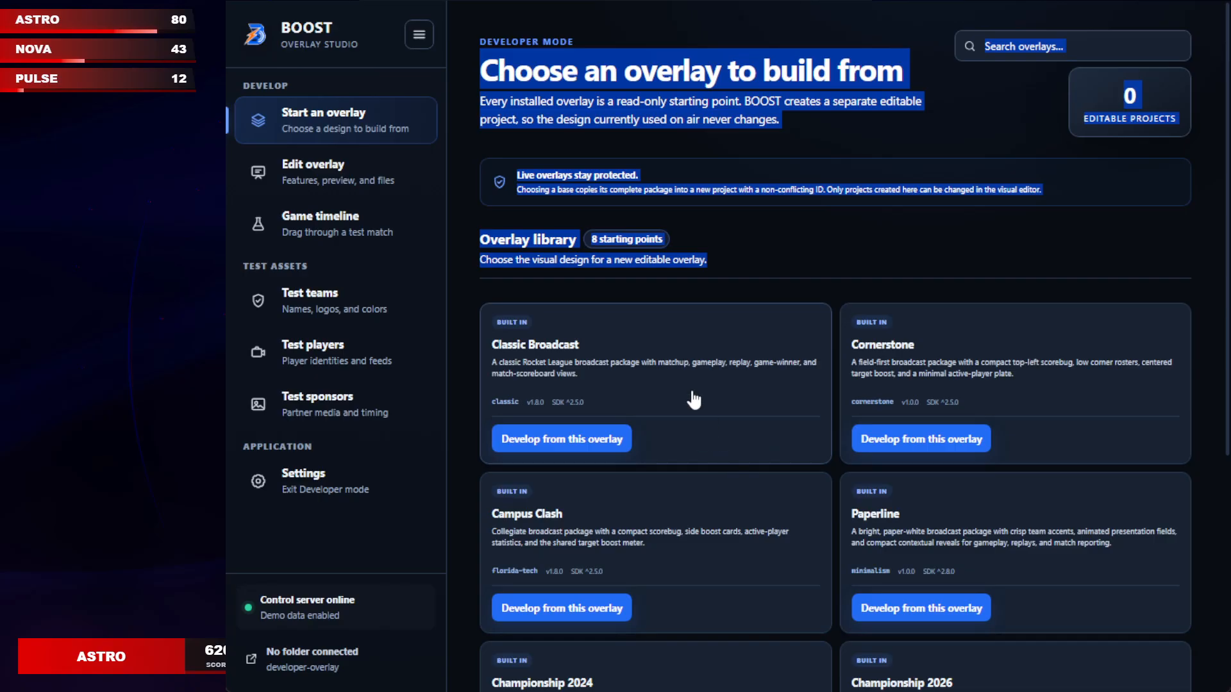
{"action": "scroll", "coordinate": [780, 336], "scroll_direction": "down", "scroll_amount": 3}
{"action": "scroll", "coordinate": [641, 266], "scroll_direction": "down", "scroll_amount": 3}
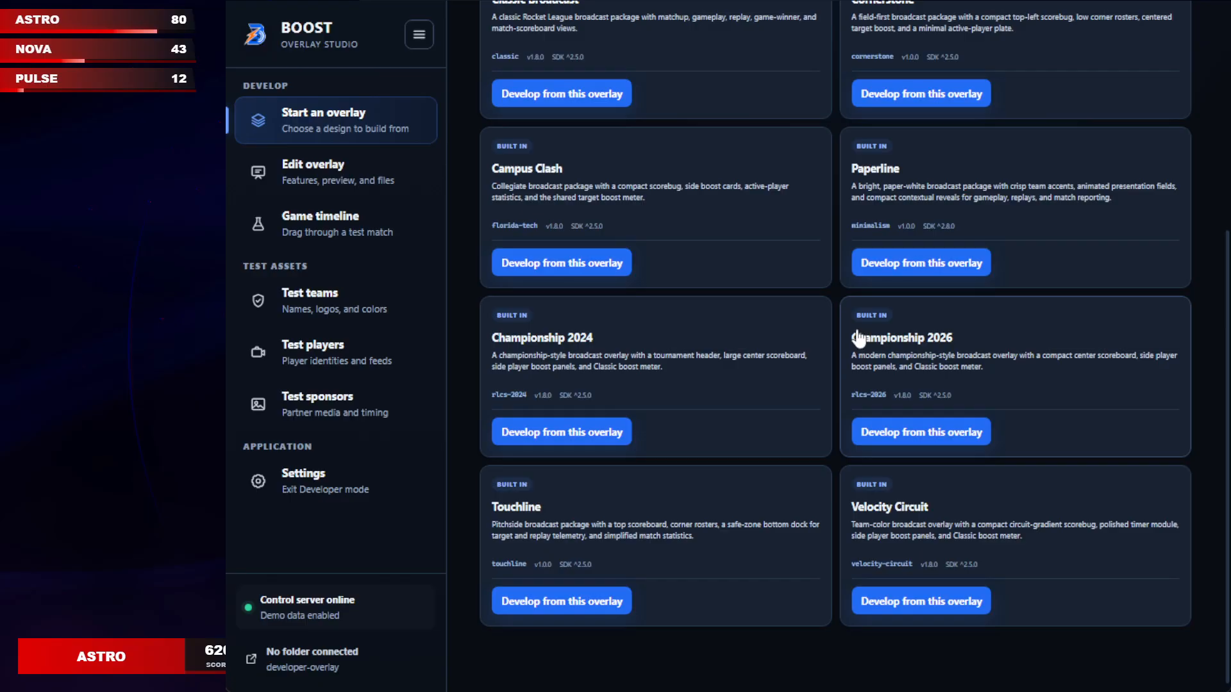
{"action": "left_click_drag", "start_coordinate": [852, 338], "coordinate": [966, 343]}
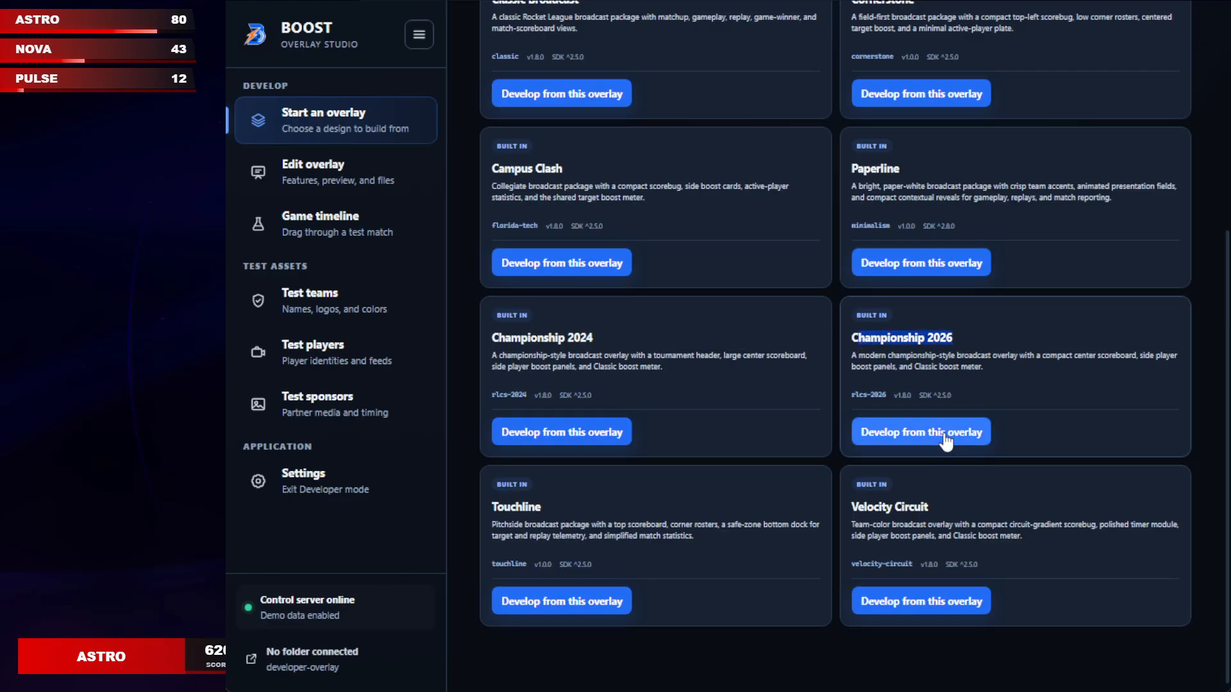
{"action": "left_click", "coordinate": [939, 433]}
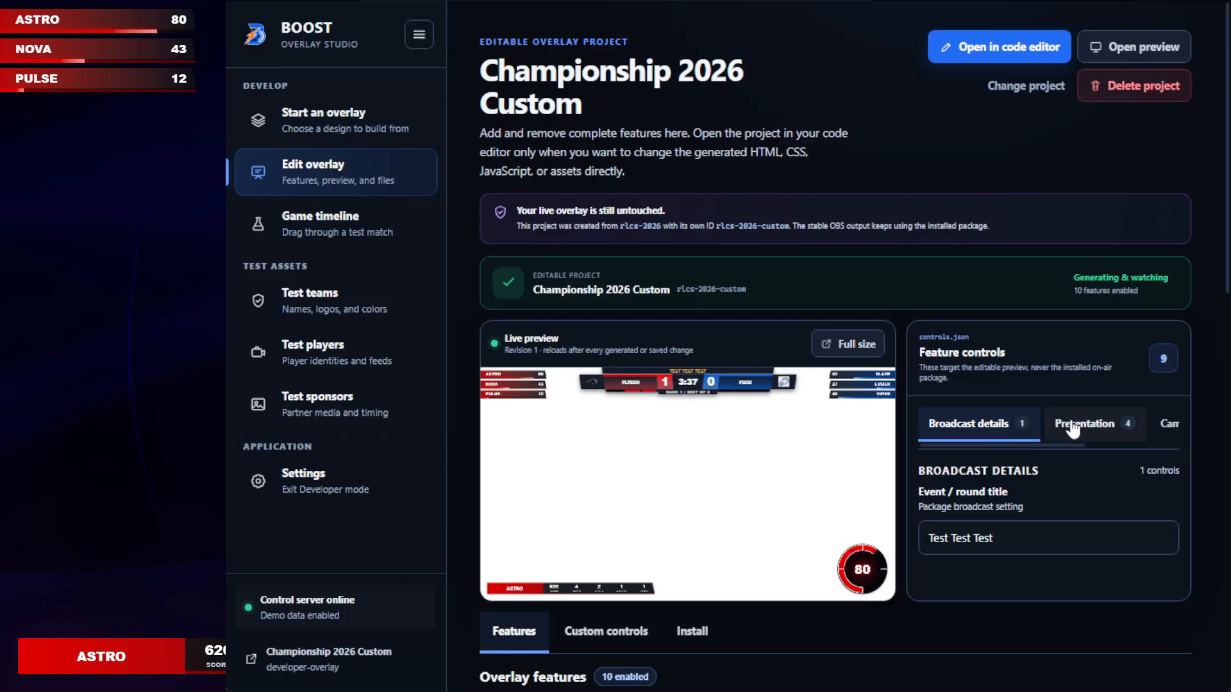
- Examine the project's live preview and its broadcast details and presentation feature controls
{"action": "scroll", "coordinate": [1032, 436], "scroll_direction": "down", "scroll_amount": 3}
{"action": "left_click_drag", "start_coordinate": [1024, 359], "coordinate": [906, 344]}
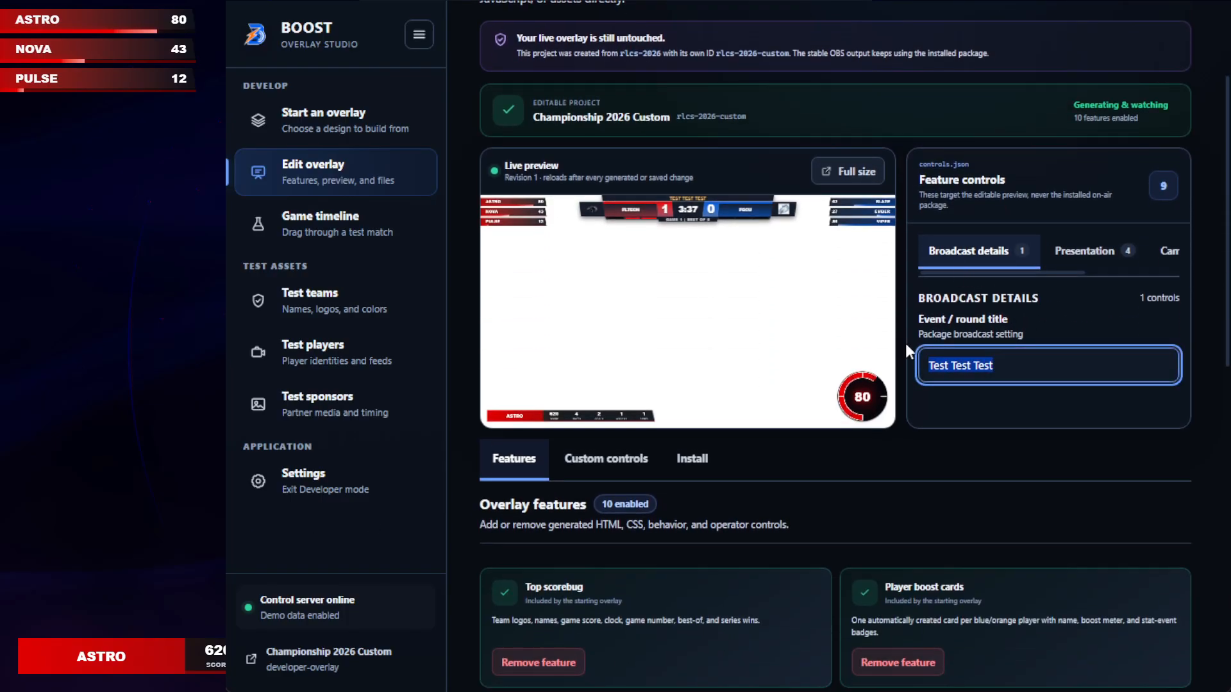
{"action": "left_click", "coordinate": [1083, 252]}
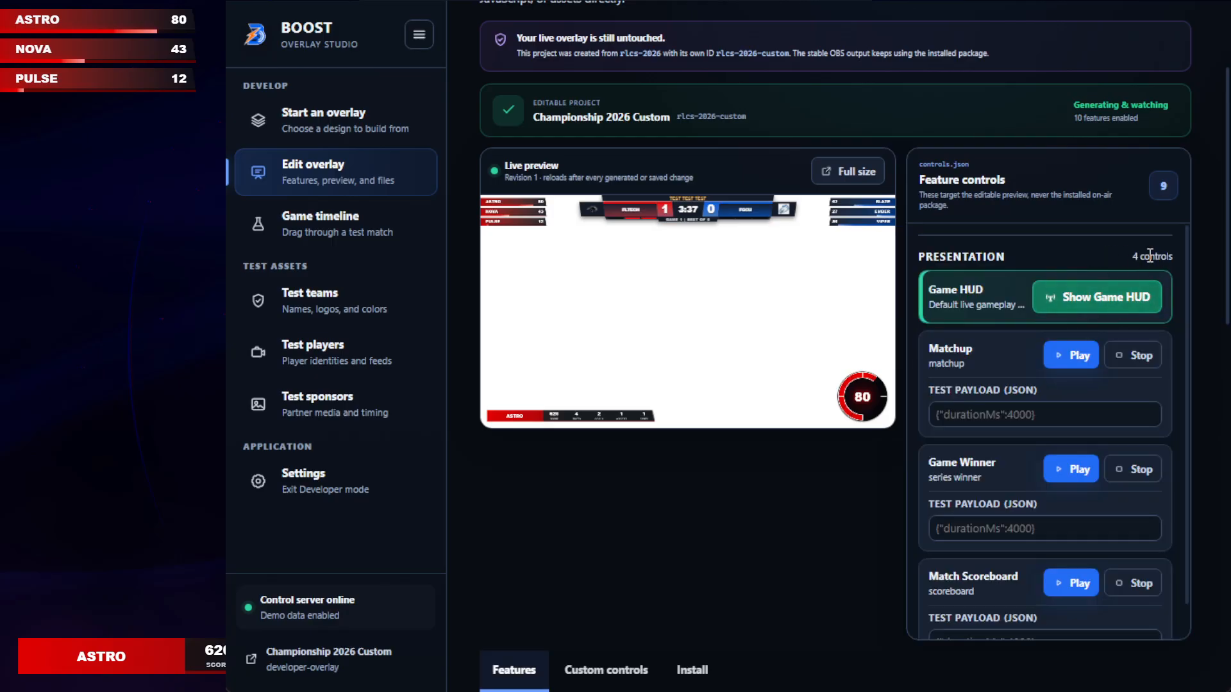
{"action": "scroll", "coordinate": [1055, 245], "scroll_direction": "up", "scroll_amount": 3}
{"action": "scroll", "coordinate": [1132, 252], "scroll_direction": "down", "scroll_amount": 8}
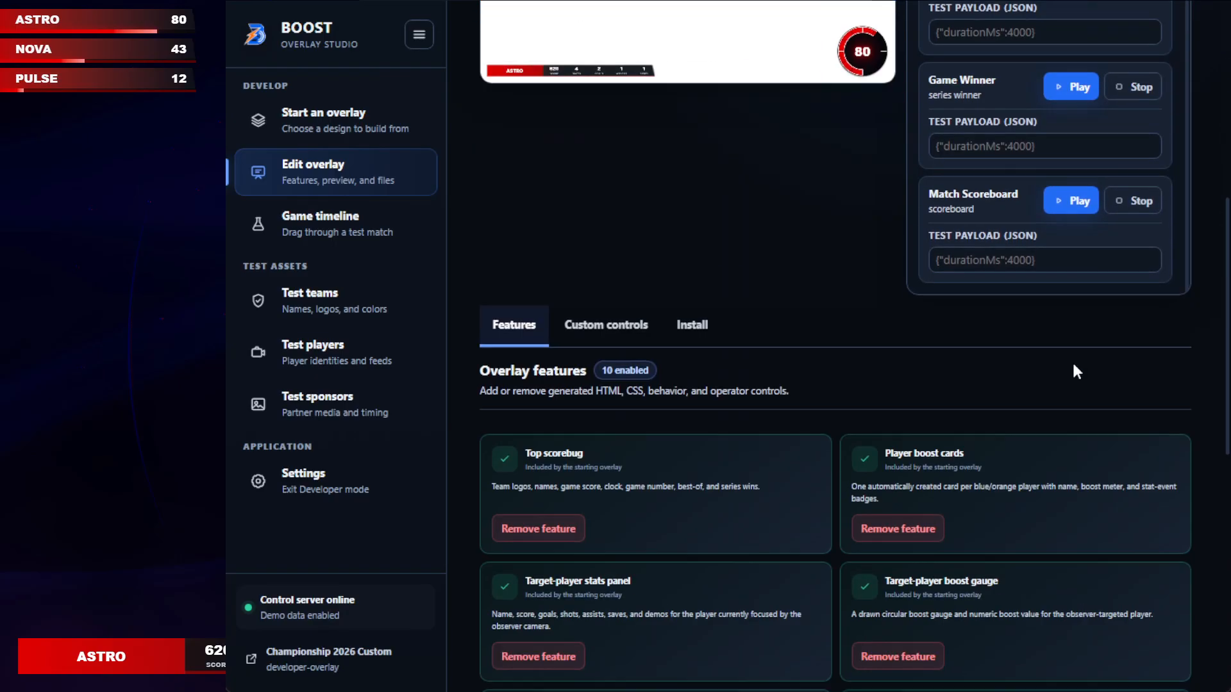
{"action": "scroll", "coordinate": [1072, 360], "scroll_direction": "up", "scroll_amount": 6}
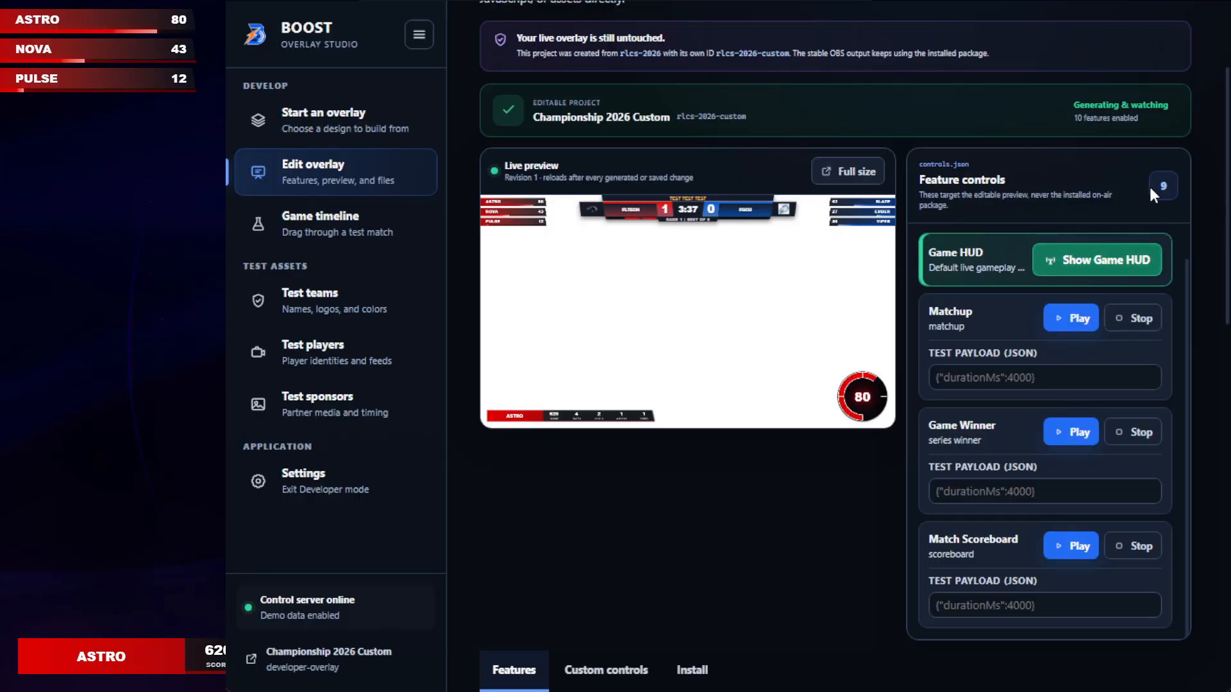
- Look over the list of removable overlay features and compare it with the live preview
{"action": "scroll", "coordinate": [930, 388], "scroll_direction": "down", "scroll_amount": 9}
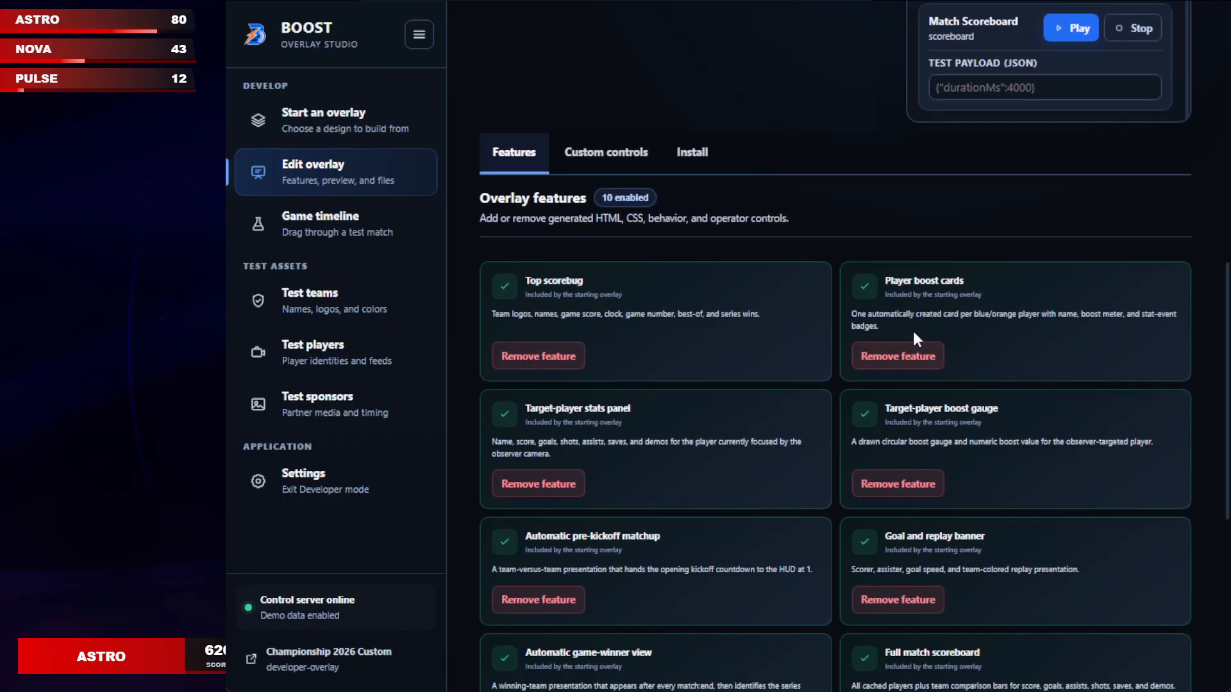
{"action": "scroll", "coordinate": [910, 321], "scroll_direction": "up", "scroll_amount": 1}
{"action": "scroll", "coordinate": [881, 309], "scroll_direction": "up", "scroll_amount": 6}
{"action": "scroll", "coordinate": [962, 397], "scroll_direction": "up", "scroll_amount": 1}
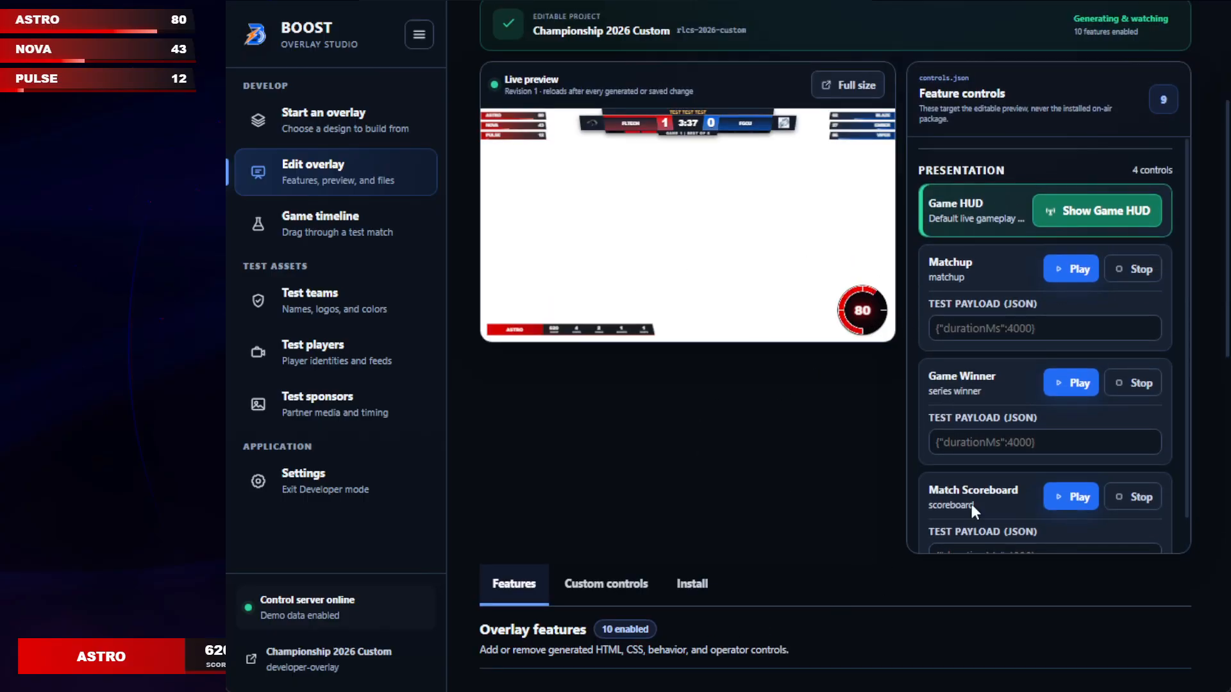
{"action": "scroll", "coordinate": [751, 332], "scroll_direction": "up", "scroll_amount": 3}
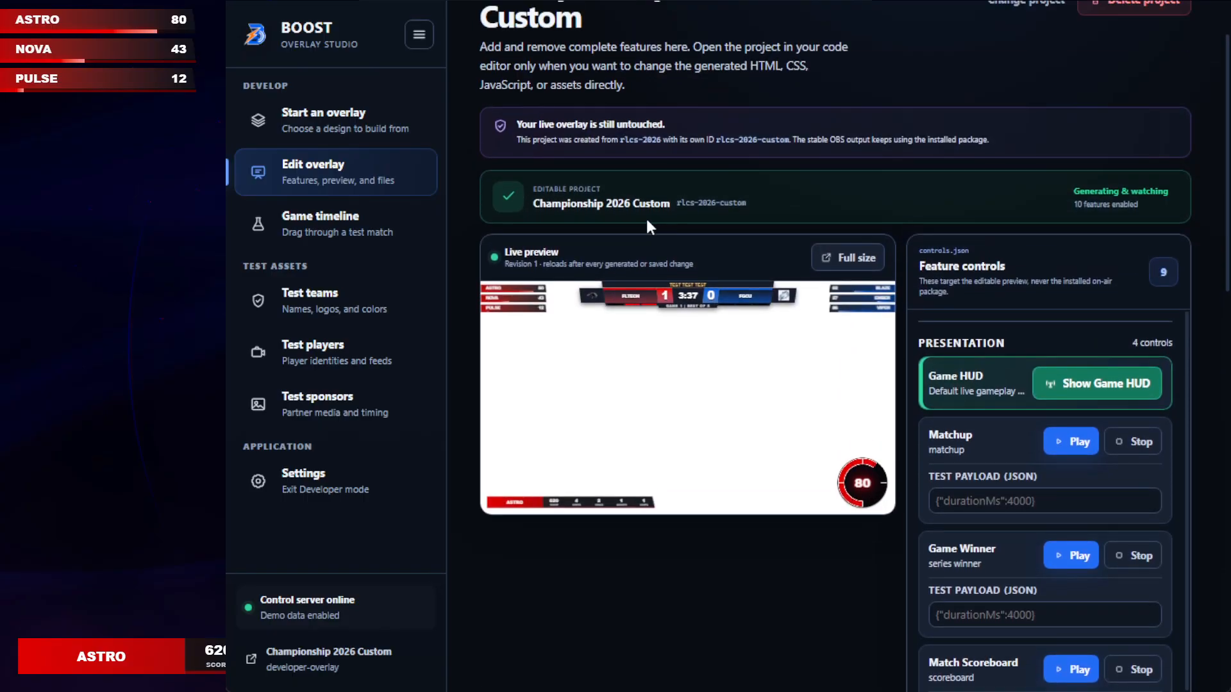
{"action": "scroll", "coordinate": [797, 233], "scroll_direction": "down", "scroll_amount": 9}
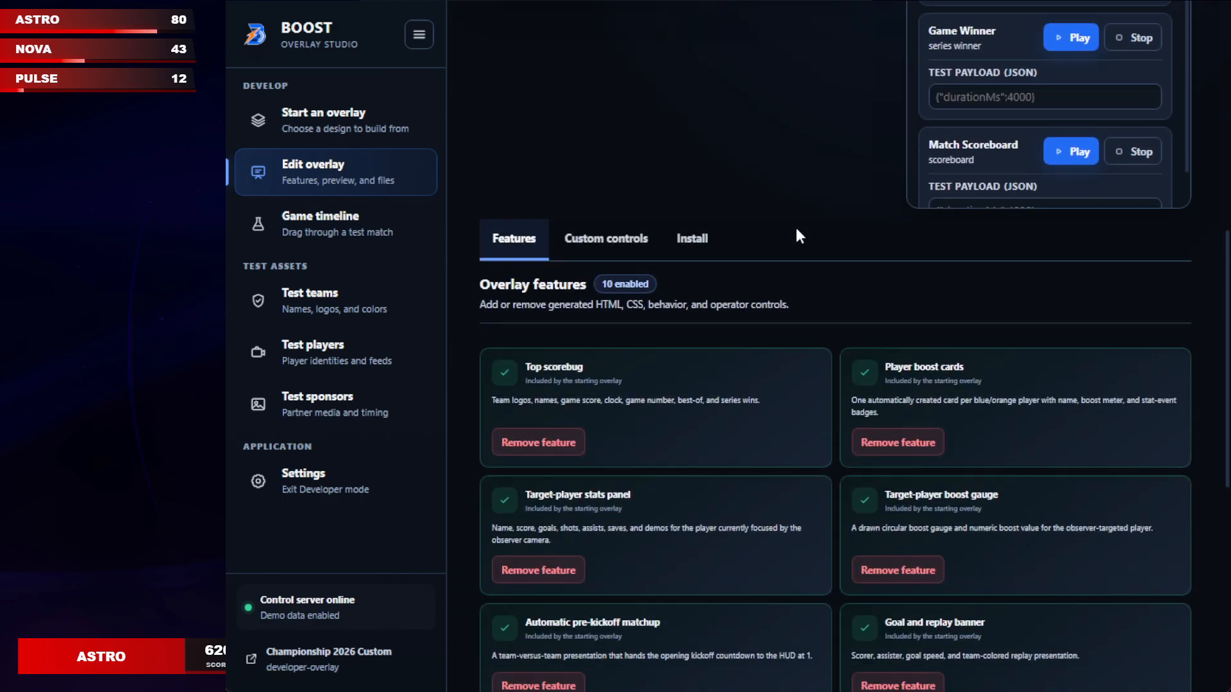
- Examine the overlay project's custom controls, comparing the labels of the Broadcast details and Presentation groups
{"action": "left_click", "coordinate": [596, 249]}
{"action": "scroll", "coordinate": [803, 338], "scroll_direction": "down", "scroll_amount": 3}
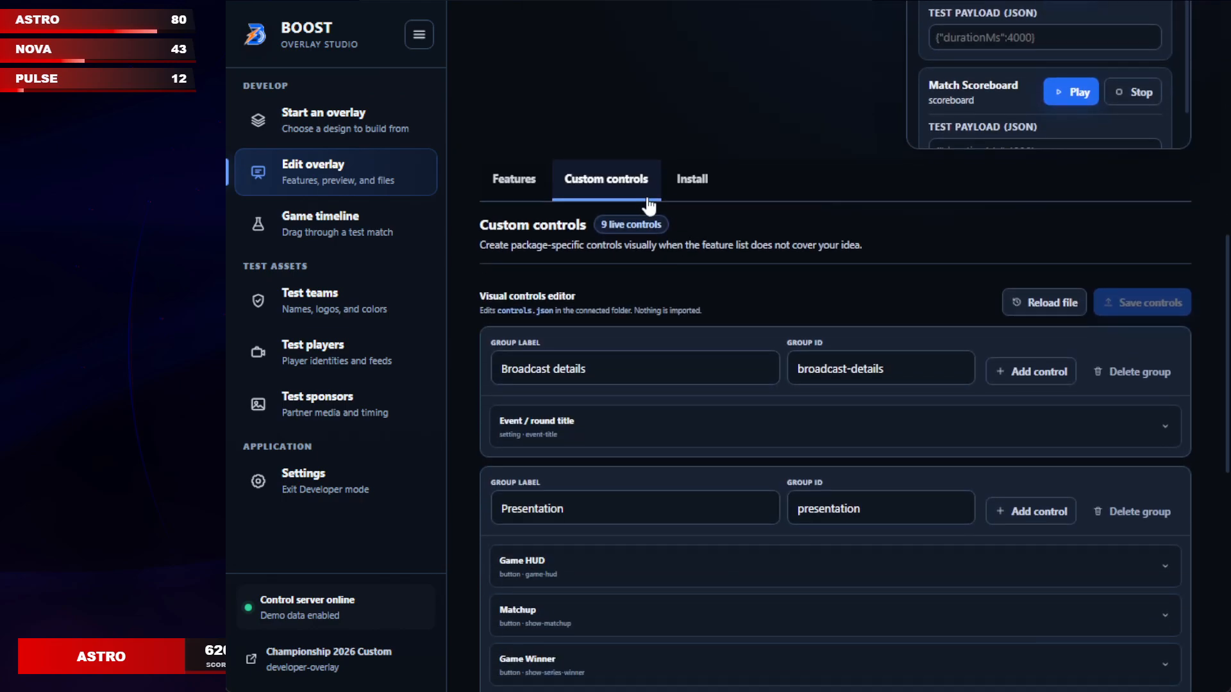
{"action": "scroll", "coordinate": [641, 205], "scroll_direction": "down", "scroll_amount": 4}
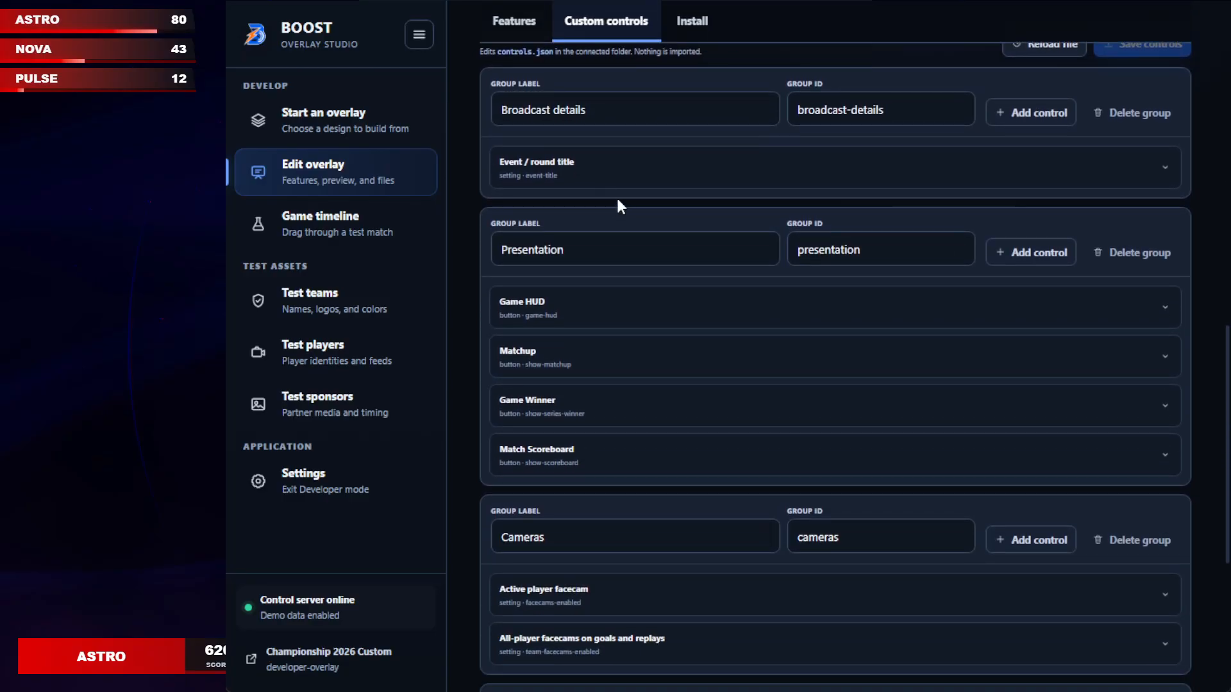
{"action": "scroll", "coordinate": [606, 126], "scroll_direction": "up", "scroll_amount": 3}
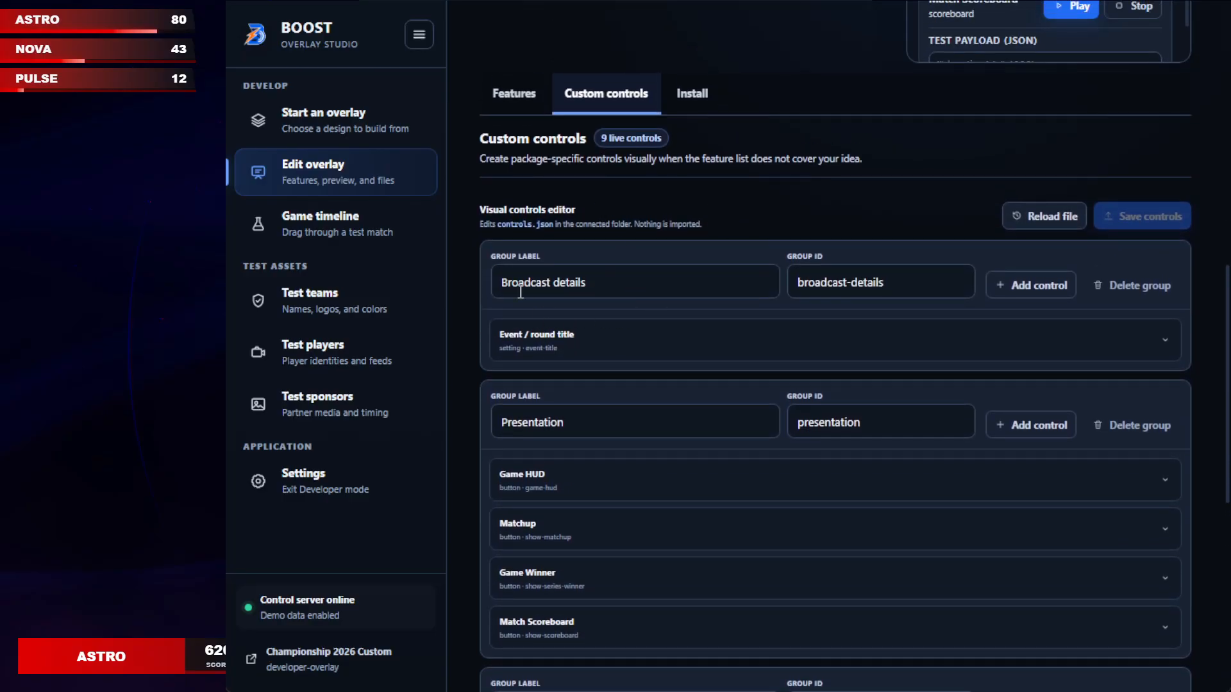
{"action": "left_click_drag", "start_coordinate": [618, 286], "coordinate": [468, 286]}
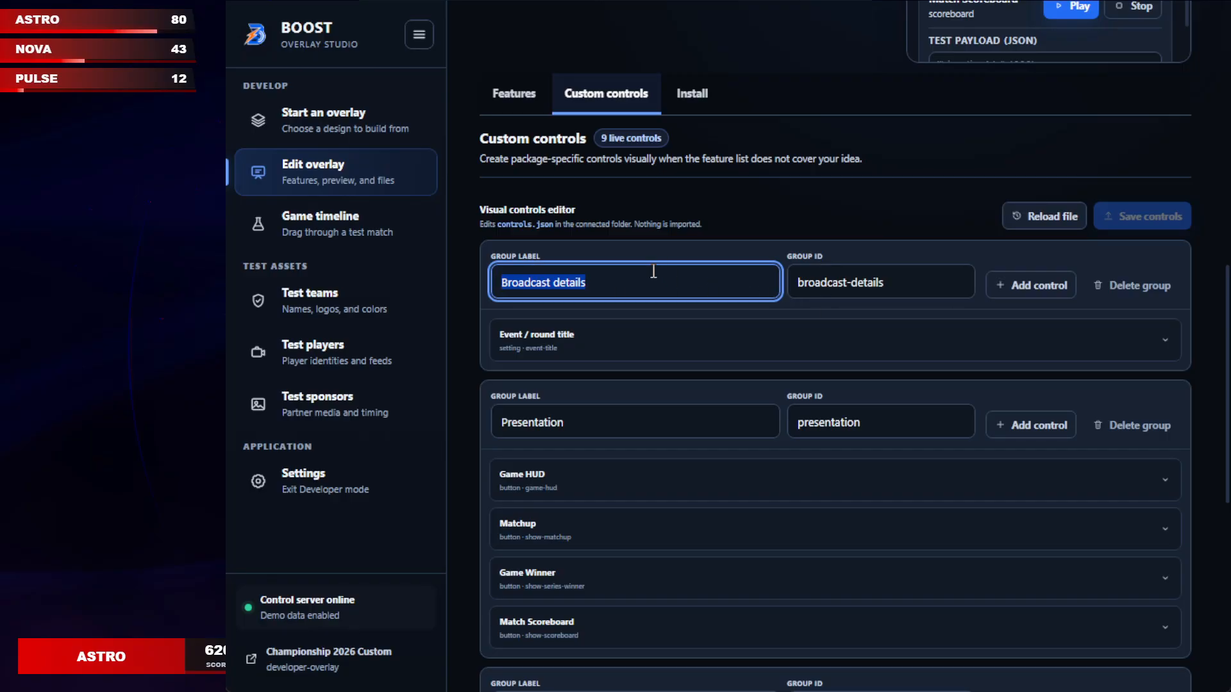
{"action": "scroll", "coordinate": [596, 322], "scroll_direction": "down", "scroll_amount": 3}
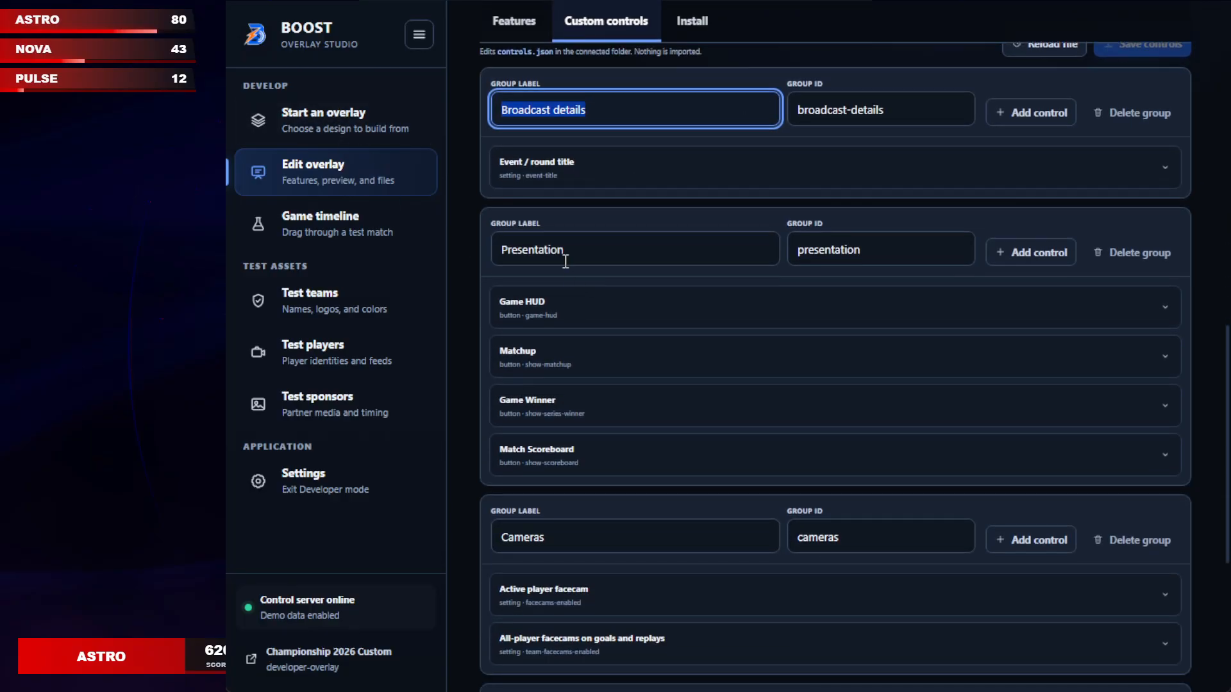
{"action": "left_click_drag", "start_coordinate": [586, 246], "coordinate": [505, 228]}
{"action": "left_click_drag", "start_coordinate": [669, 100], "coordinate": [500, 106]}
- Switch Developer mode off in the interface settings to show Broadcast control, and turn it back on
{"action": "left_click", "coordinate": [346, 481]}
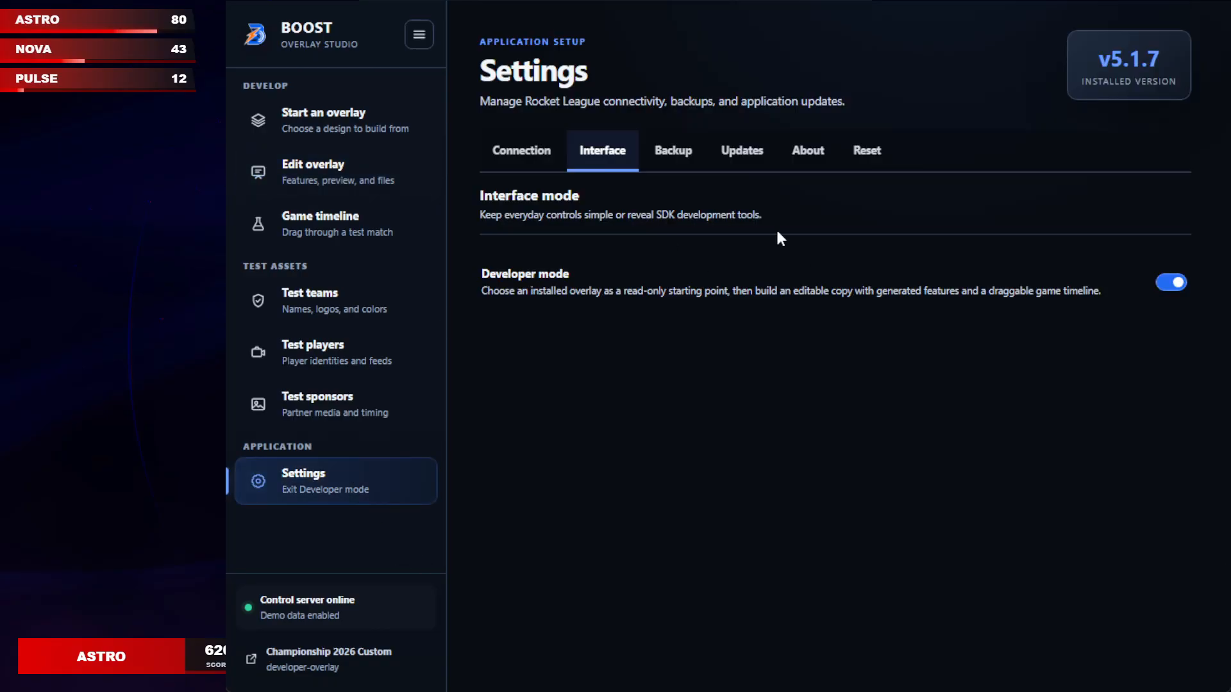
{"action": "left_click", "coordinate": [1168, 283]}
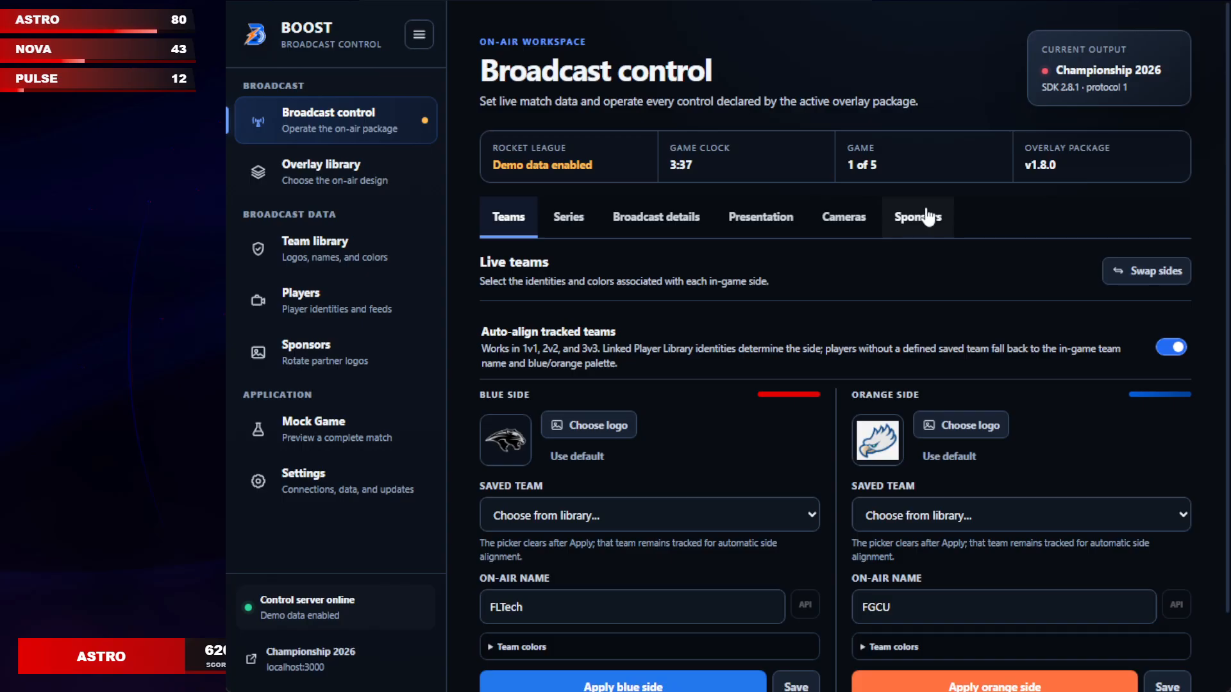
{"action": "left_click", "coordinate": [362, 478]}
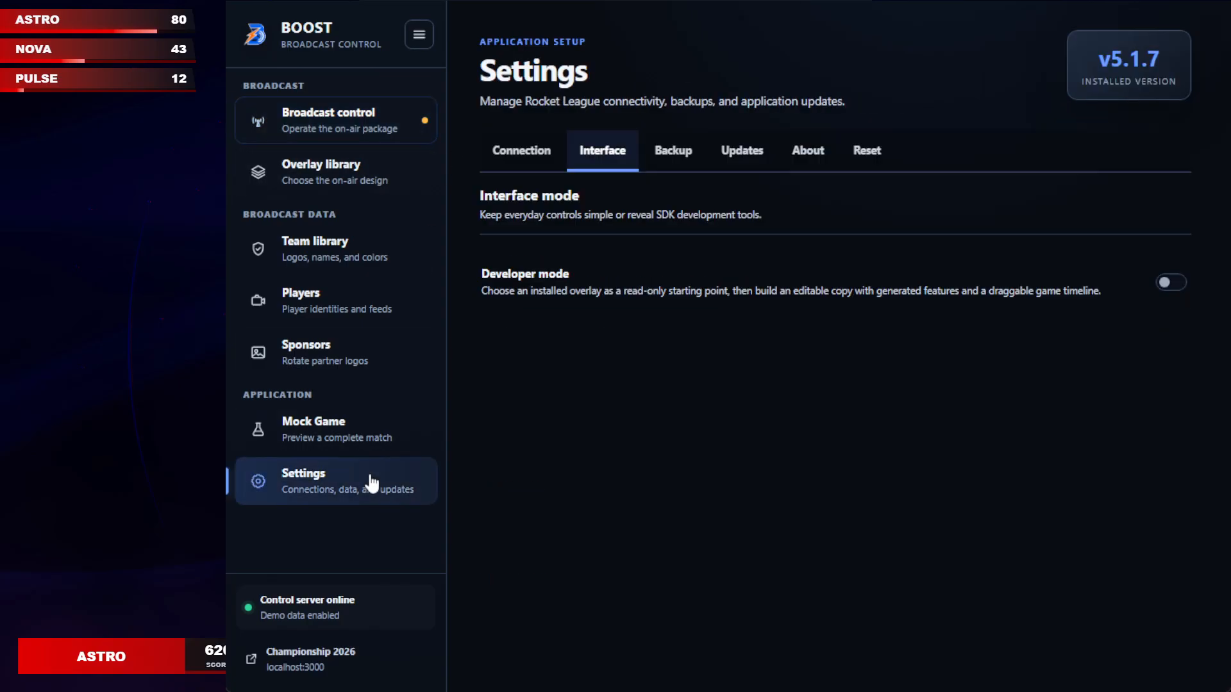
{"action": "left_click", "coordinate": [1168, 283]}
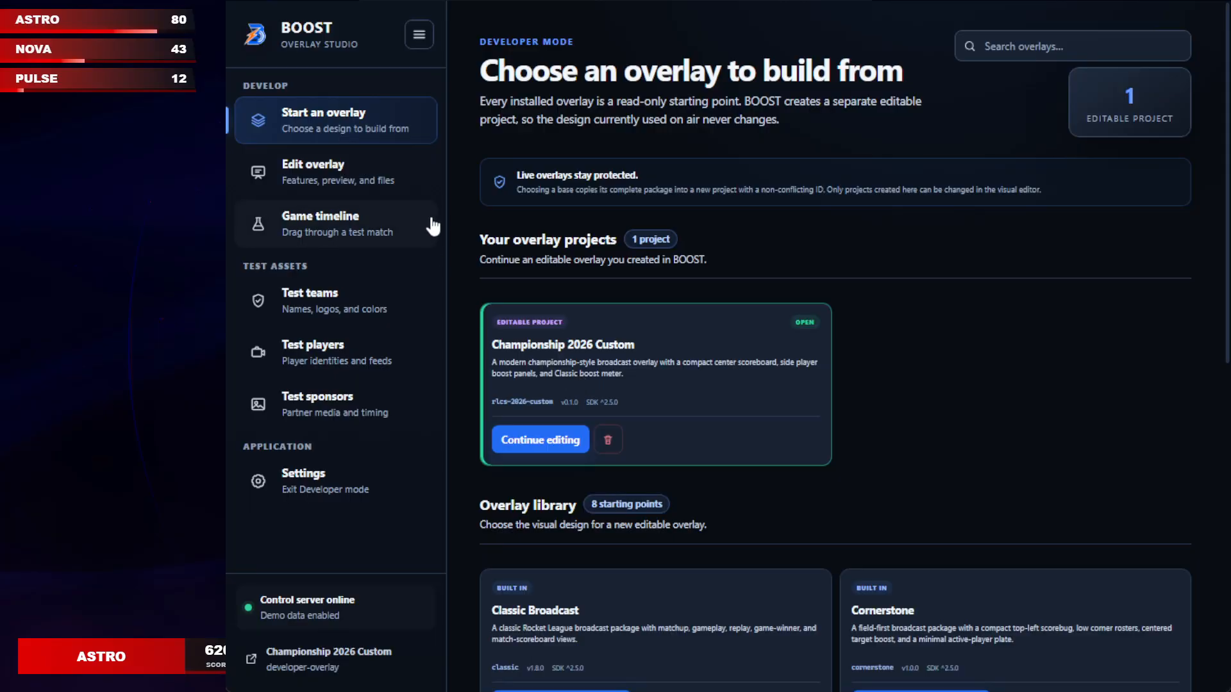
- Reopen the Championship 2026 Custom project and inspect the Event / round title control in the Broadcast details group
{"action": "left_click", "coordinate": [538, 438]}
{"action": "scroll", "coordinate": [812, 314], "scroll_direction": "down", "scroll_amount": 3}
{"action": "scroll", "coordinate": [812, 314], "scroll_direction": "down", "scroll_amount": 5}
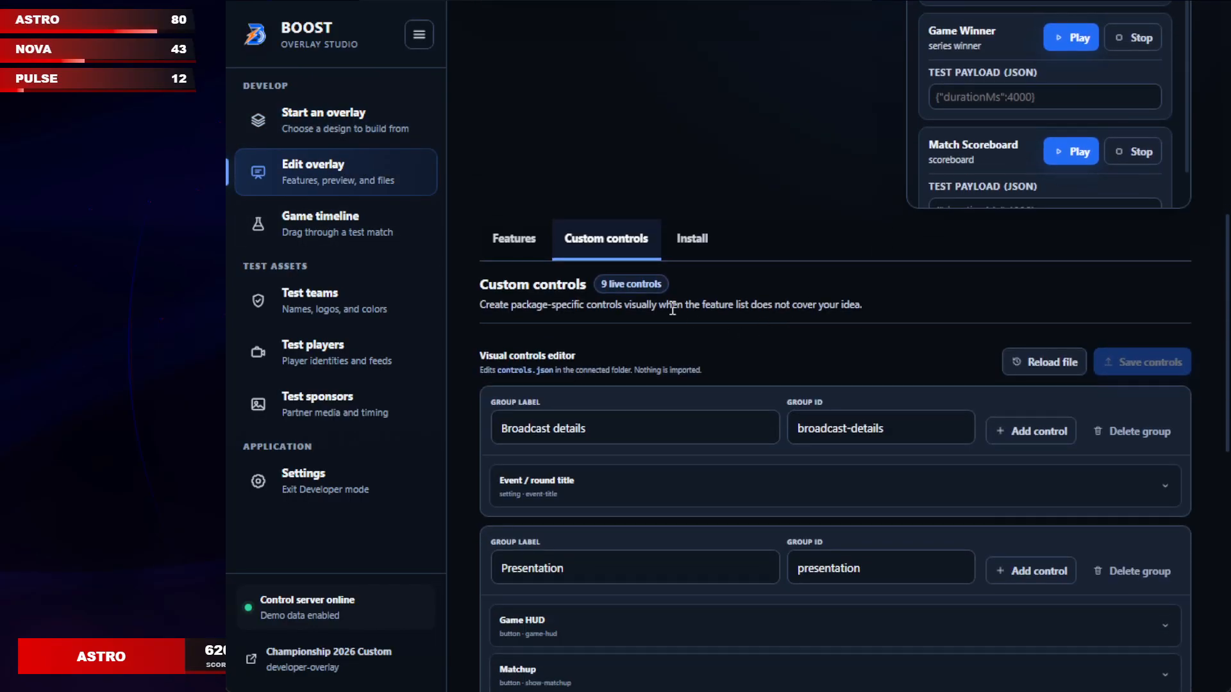
{"action": "left_click_drag", "start_coordinate": [598, 427], "coordinate": [502, 427]}
{"action": "scroll", "coordinate": [672, 389], "scroll_direction": "down", "scroll_amount": 3}
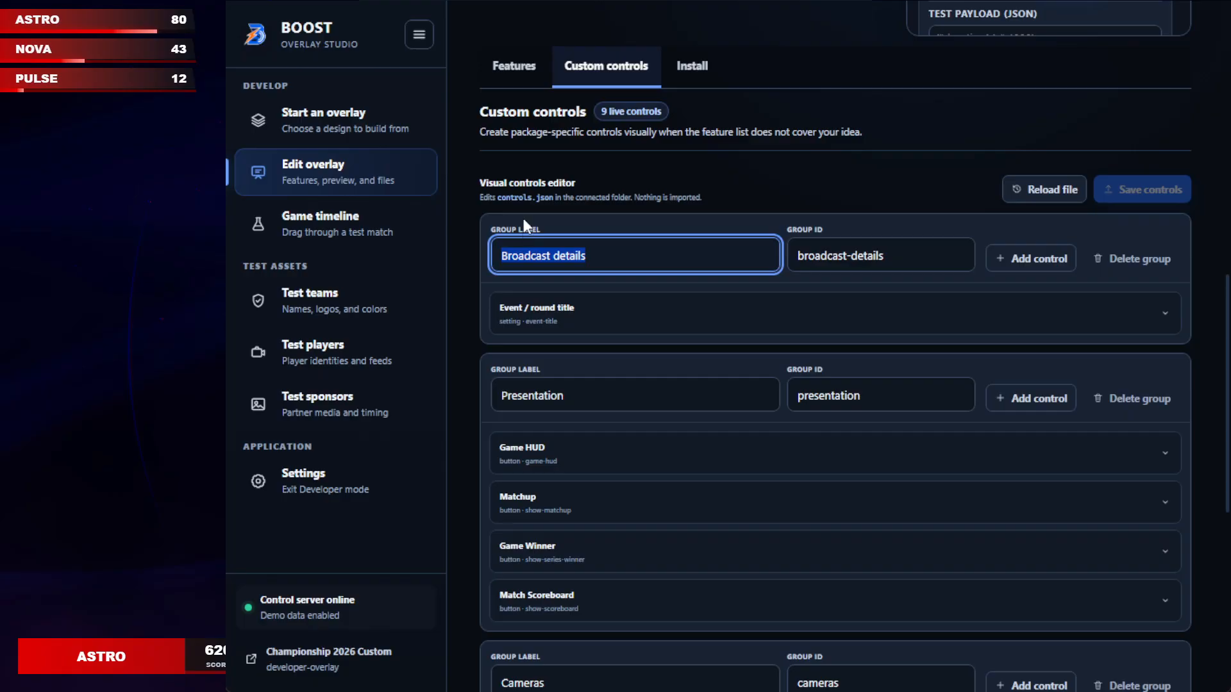
{"action": "left_click_drag", "start_coordinate": [489, 230], "coordinate": [566, 221]}
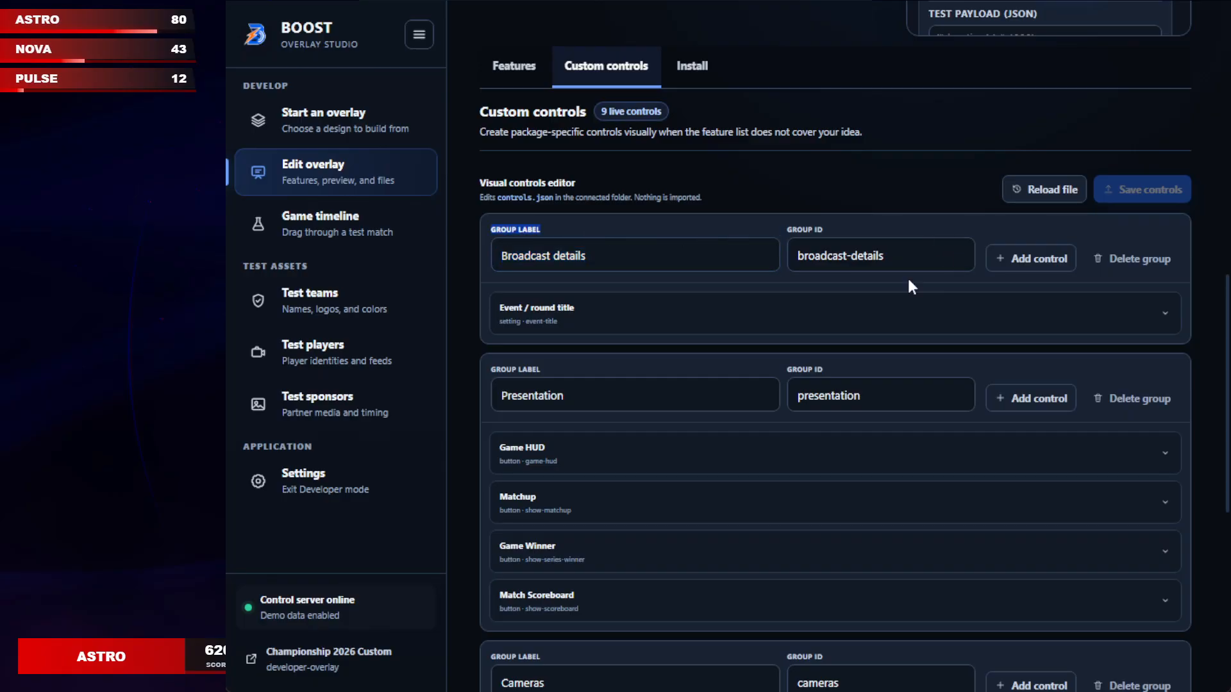
{"action": "left_click", "coordinate": [1166, 316]}
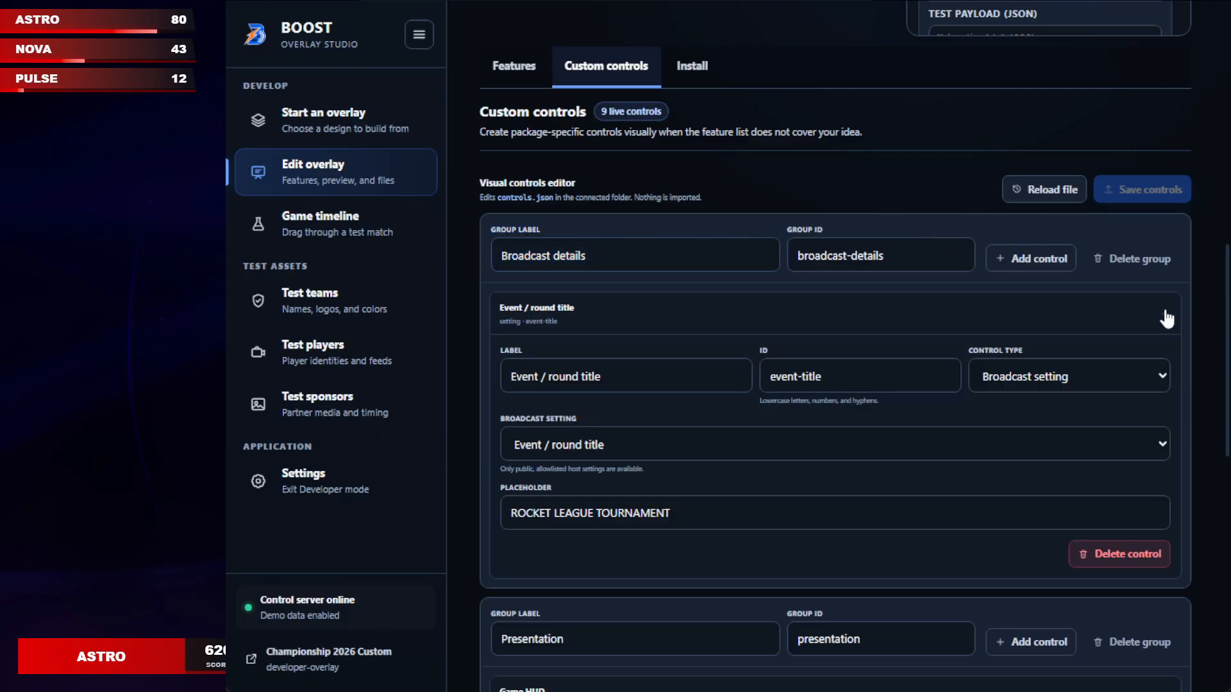
{"action": "left_click", "coordinate": [1166, 317]}
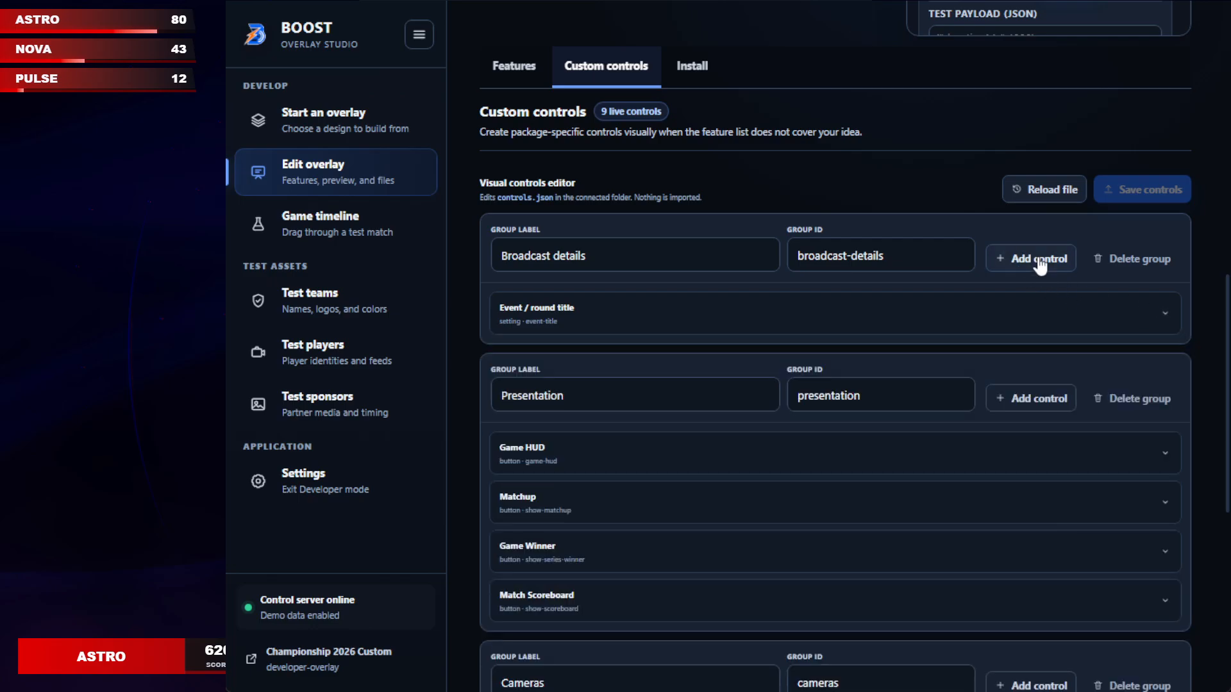
- Add a new text field control to the Broadcast details group and review its label and control type
{"action": "left_click", "coordinate": [1029, 261]}
{"action": "left_click", "coordinate": [570, 409]}
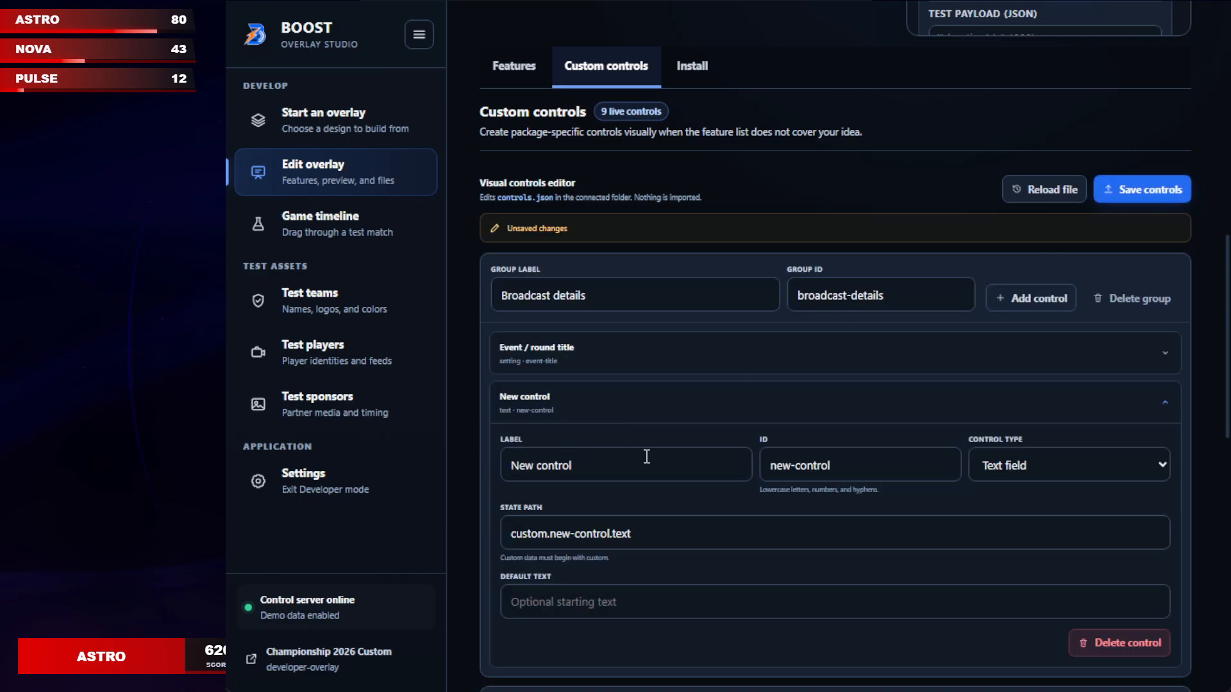
{"action": "scroll", "coordinate": [646, 456], "scroll_direction": "down", "scroll_amount": 3}
{"action": "triple_click", "coordinate": [615, 297]}
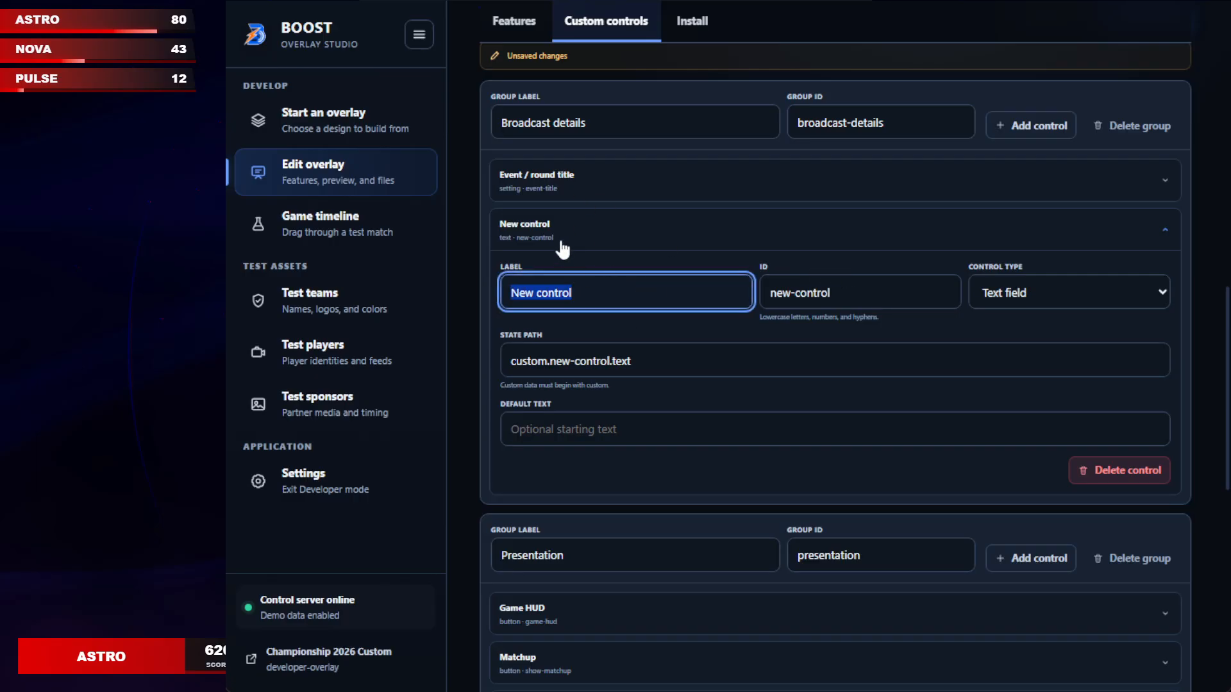
{"action": "left_click", "coordinate": [1041, 295]}
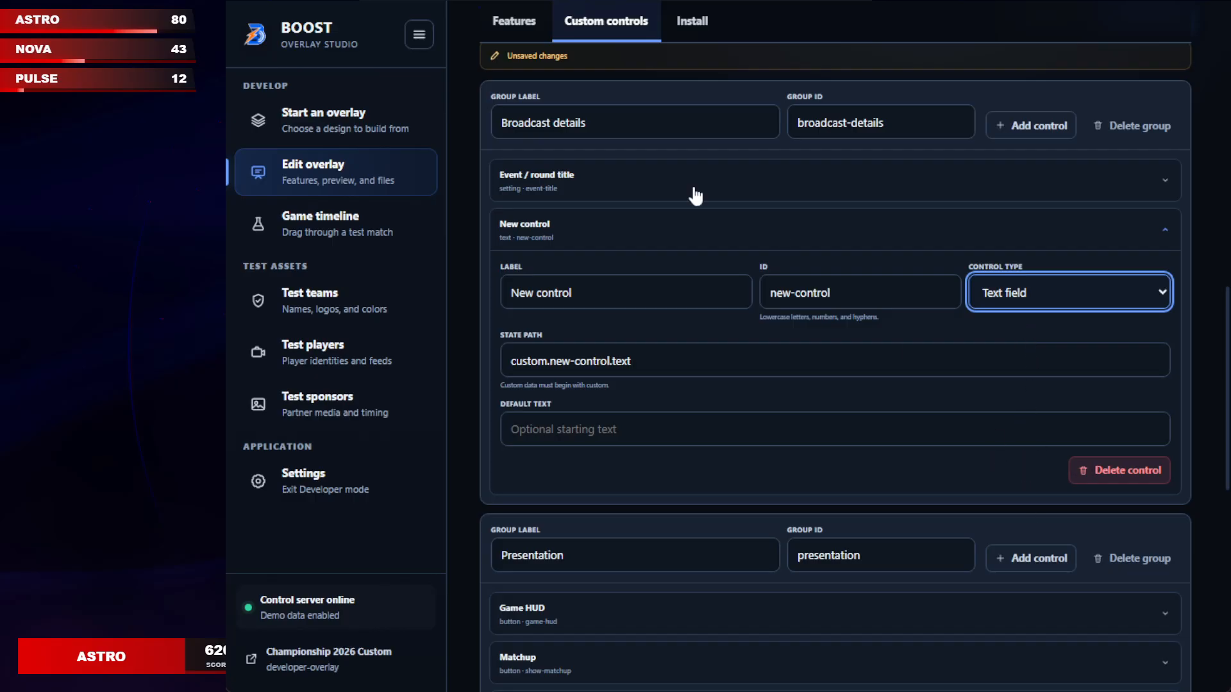
{"action": "triple_click", "coordinate": [548, 289]}
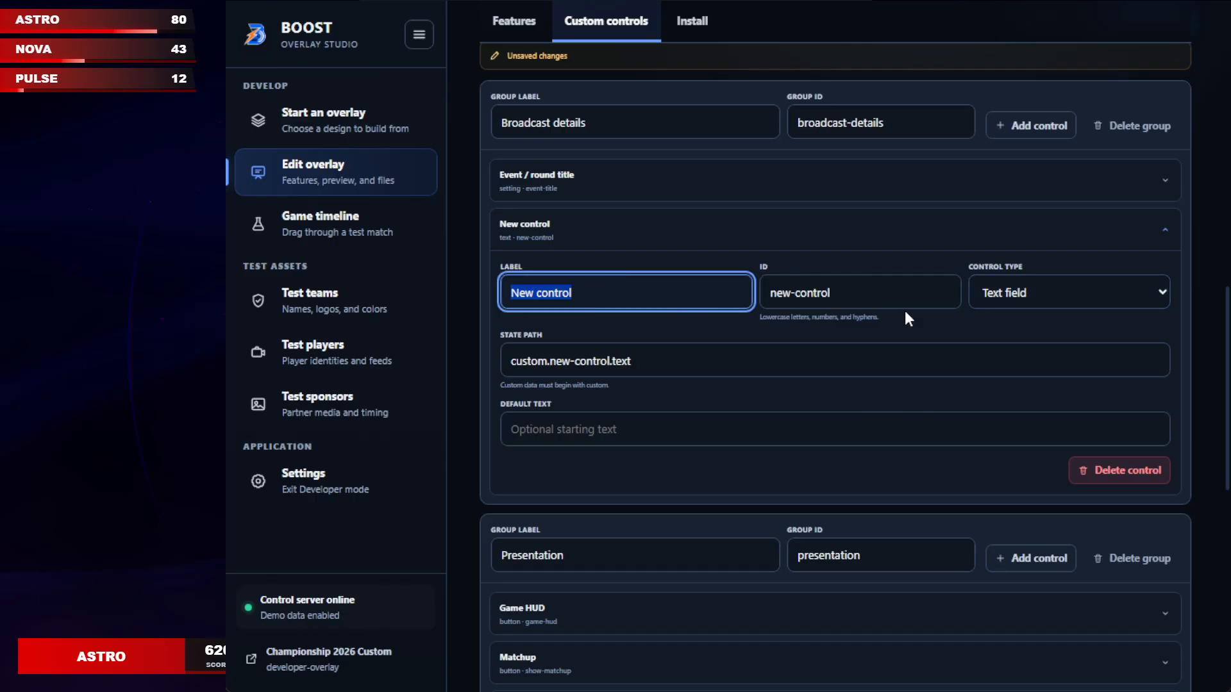
{"action": "left_click", "coordinate": [1118, 236]}
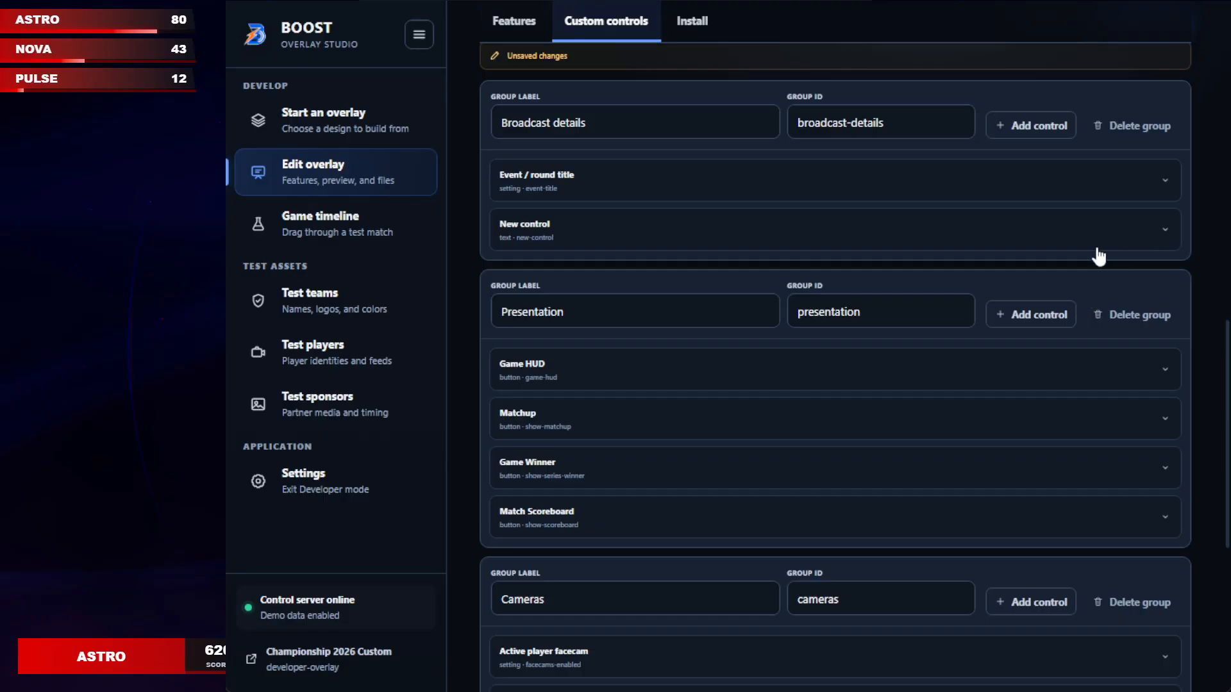
- Expand the new control and examine its state path field
{"action": "left_click", "coordinate": [563, 248]}
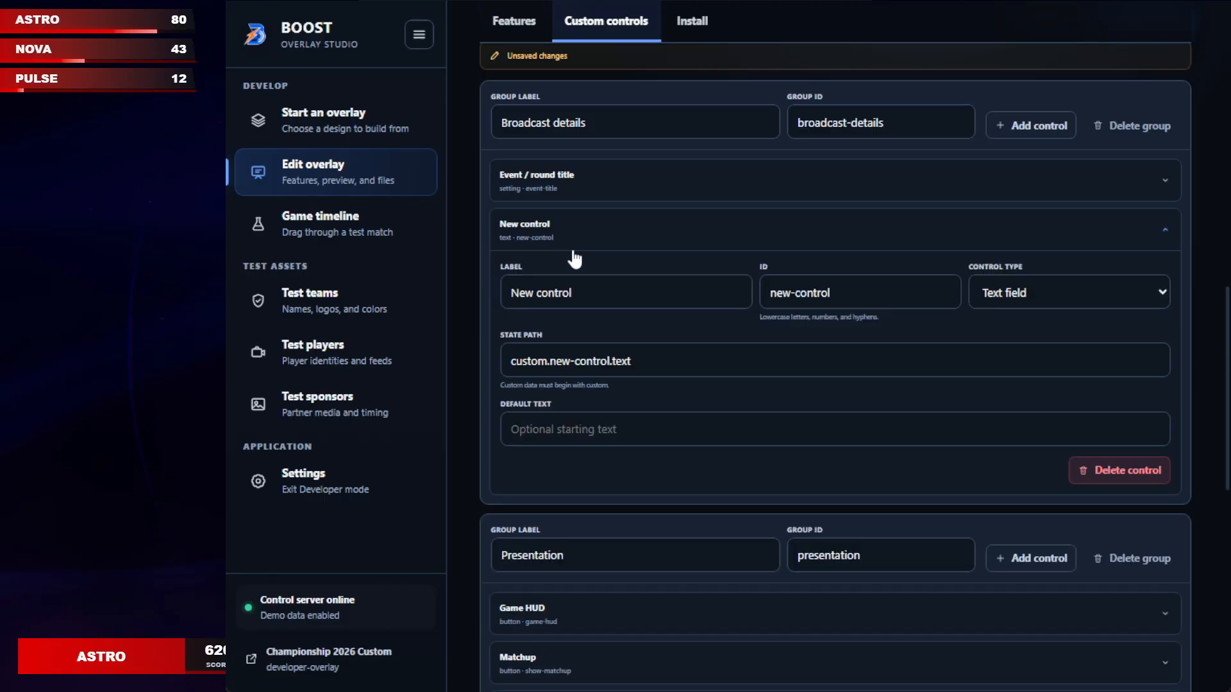
{"action": "left_click_drag", "start_coordinate": [641, 361], "coordinate": [511, 357]}
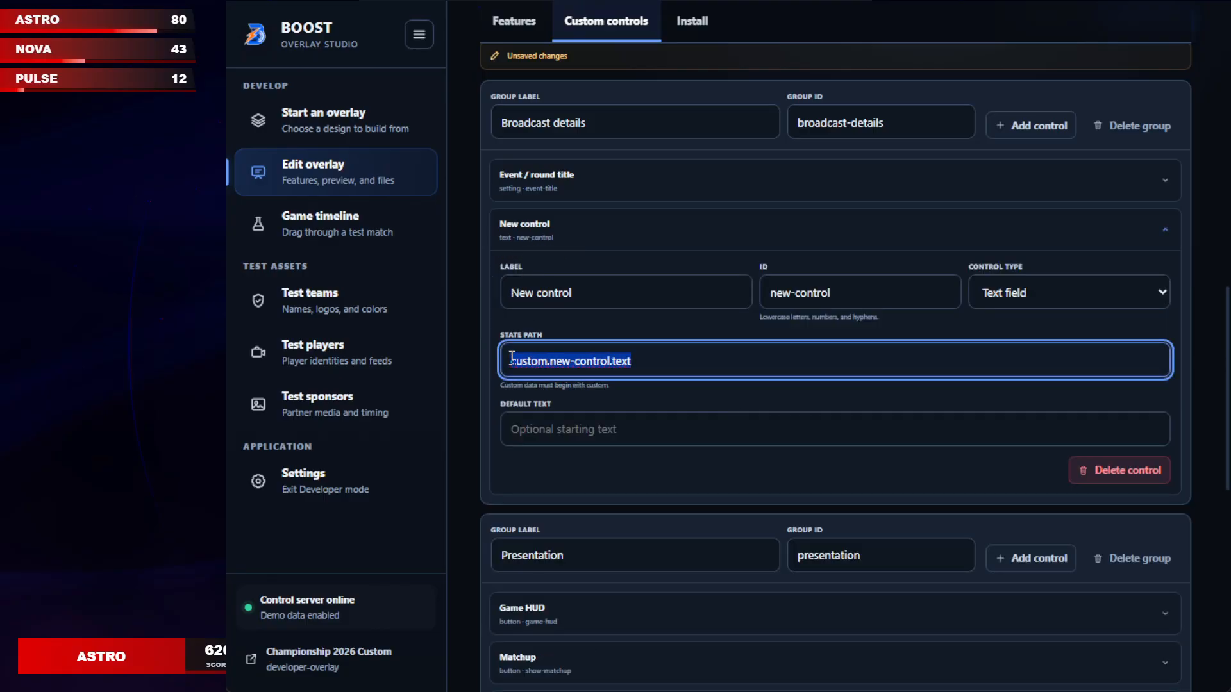
{"action": "left_click", "coordinate": [673, 361]}
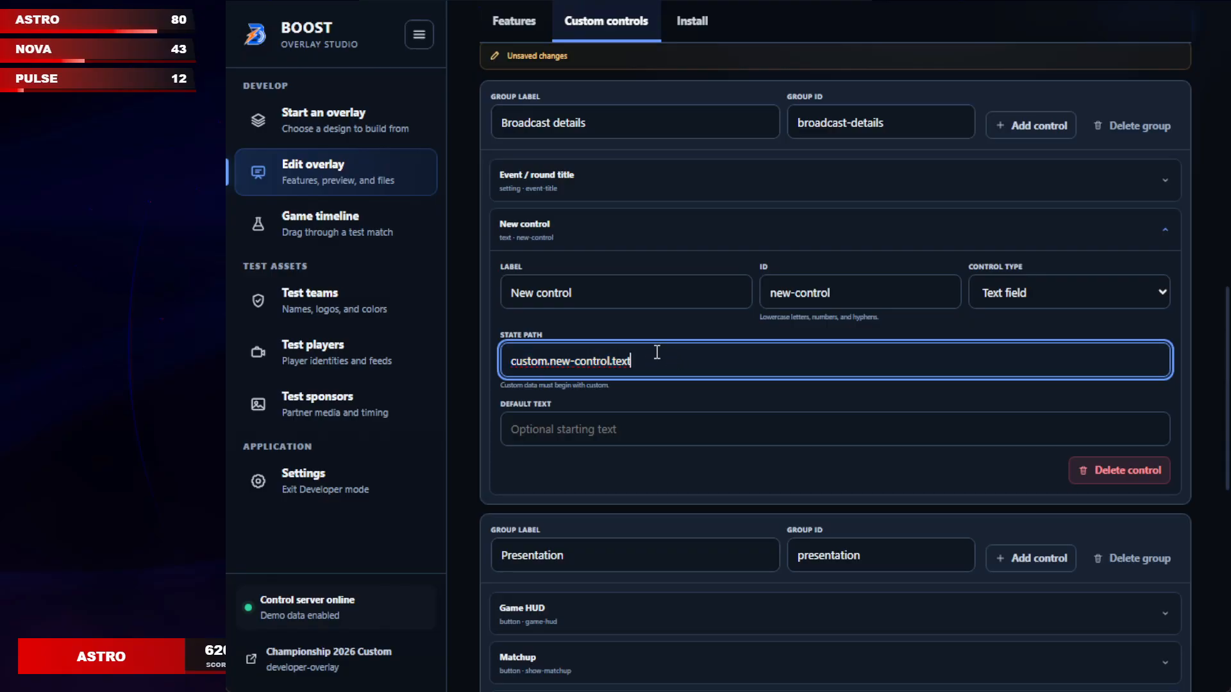
{"action": "left_click_drag", "start_coordinate": [689, 361], "coordinate": [479, 367]}
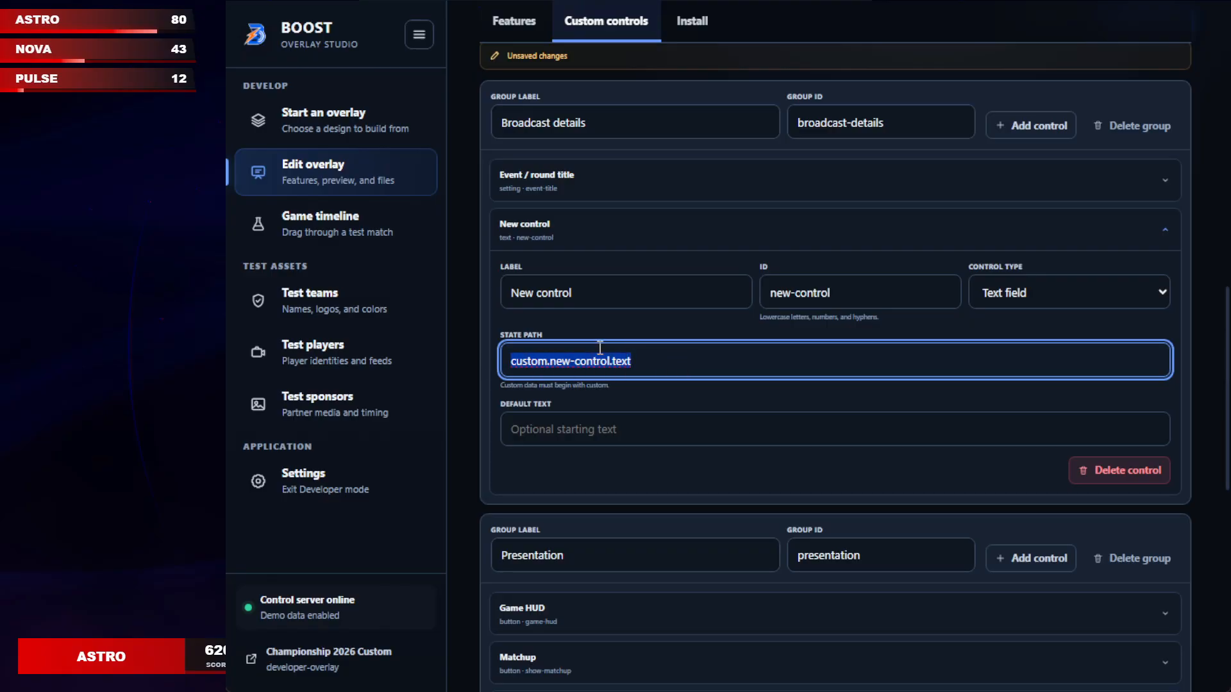
{"action": "left_click", "coordinate": [672, 355]}
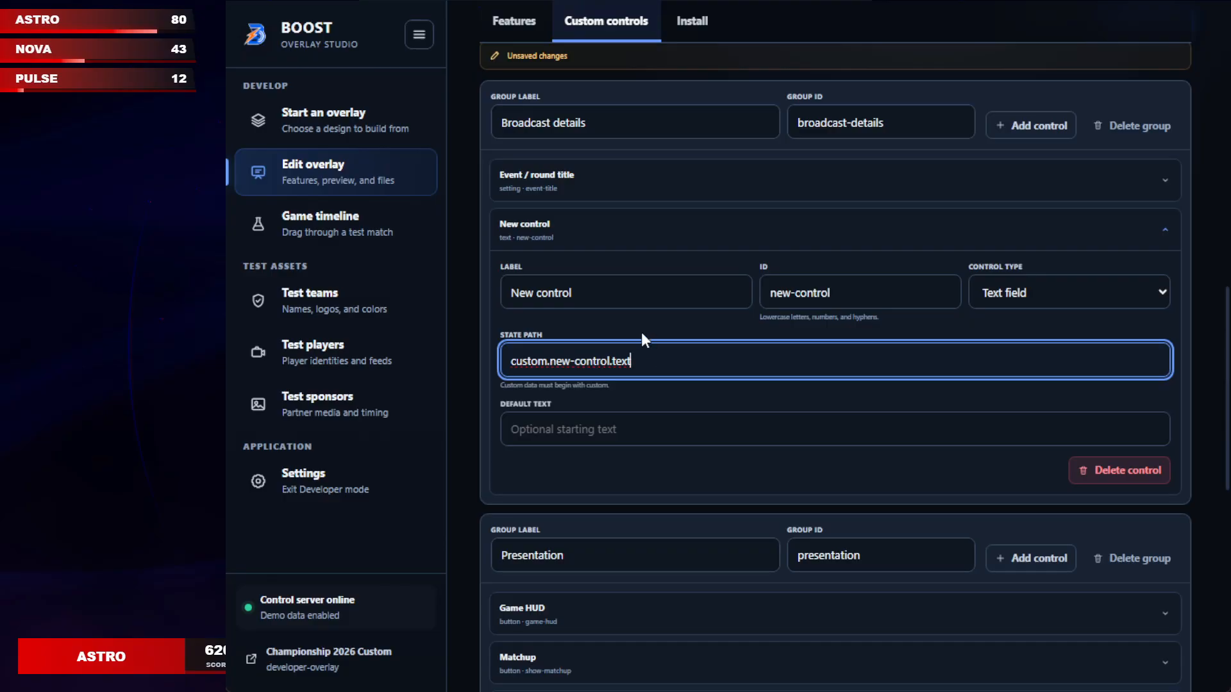
{"action": "left_click", "coordinate": [642, 333]}
- Open the overlay project in Visual Studio Code and view its index.html and overlay.json files
{"action": "scroll", "coordinate": [644, 385], "scroll_direction": "up", "scroll_amount": 15}
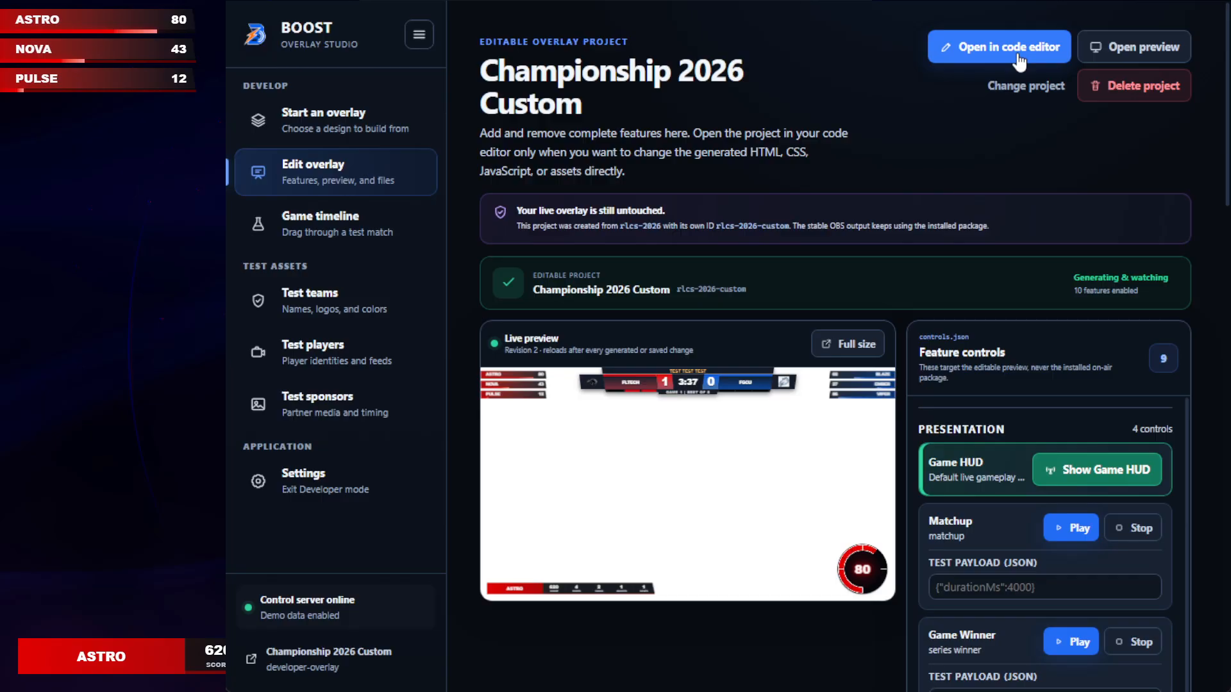
{"action": "left_click", "coordinate": [1020, 61]}
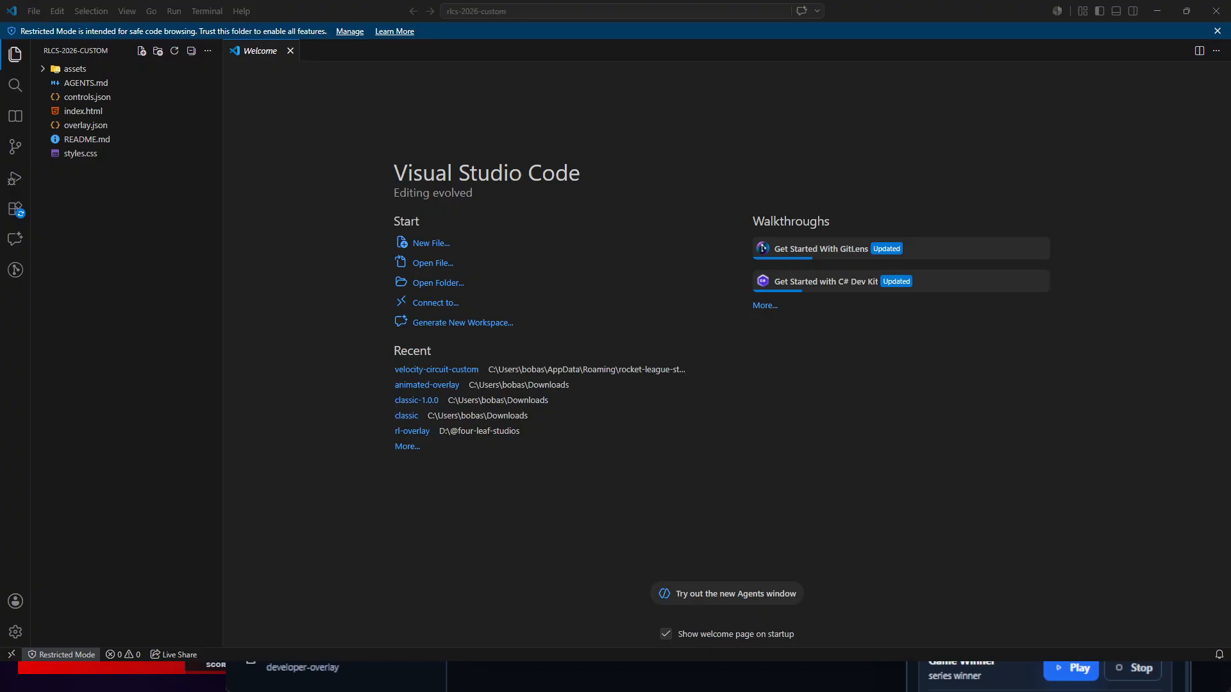
{"action": "left_click", "coordinate": [100, 112]}
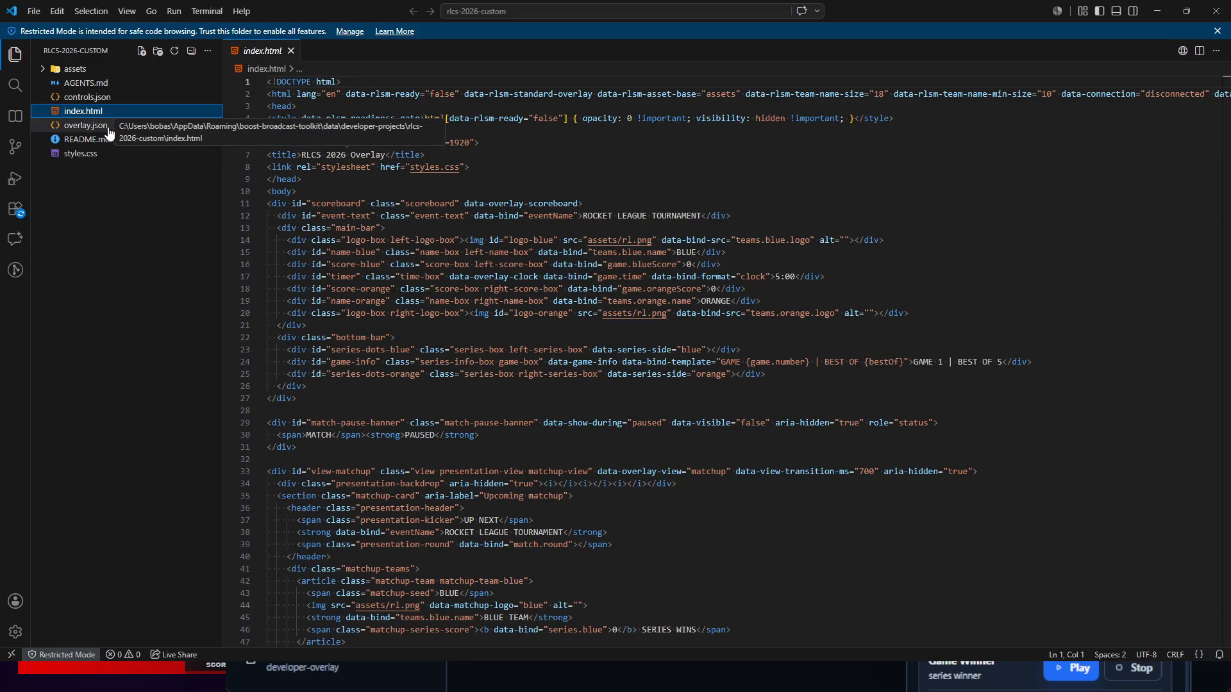
{"action": "left_click", "coordinate": [97, 126]}
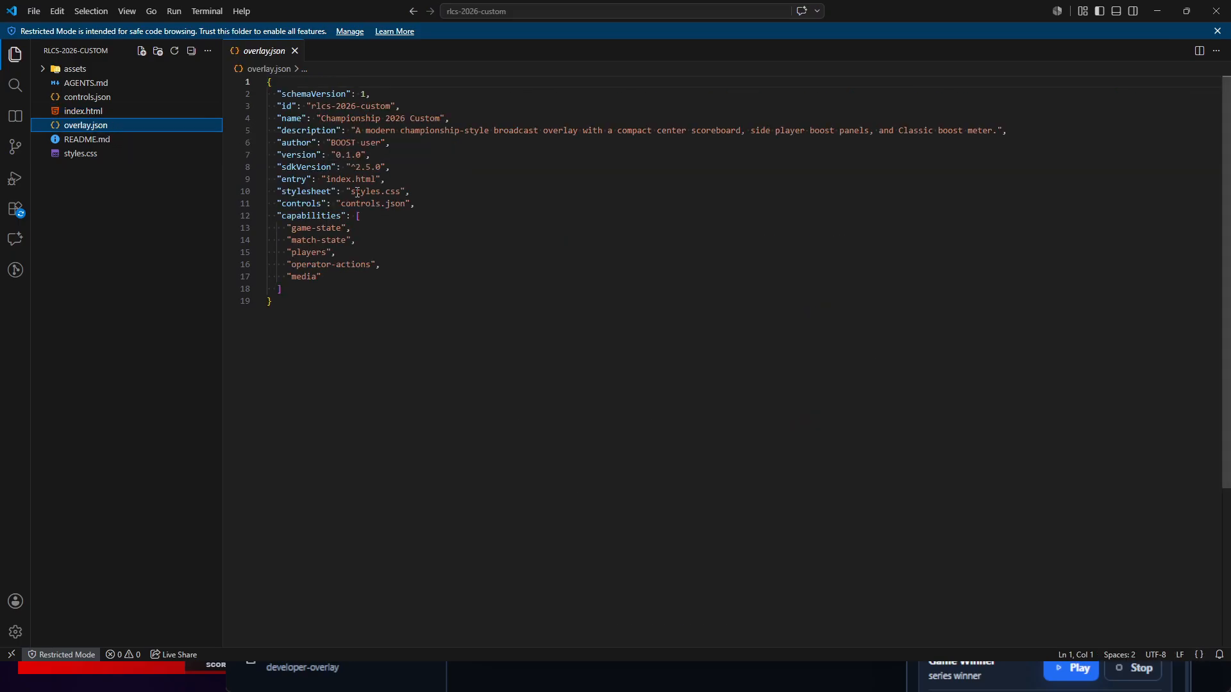
- Examine controls.json, focusing on the event-title control definition in the broadcast-details group
{"action": "left_click", "coordinate": [90, 97]}
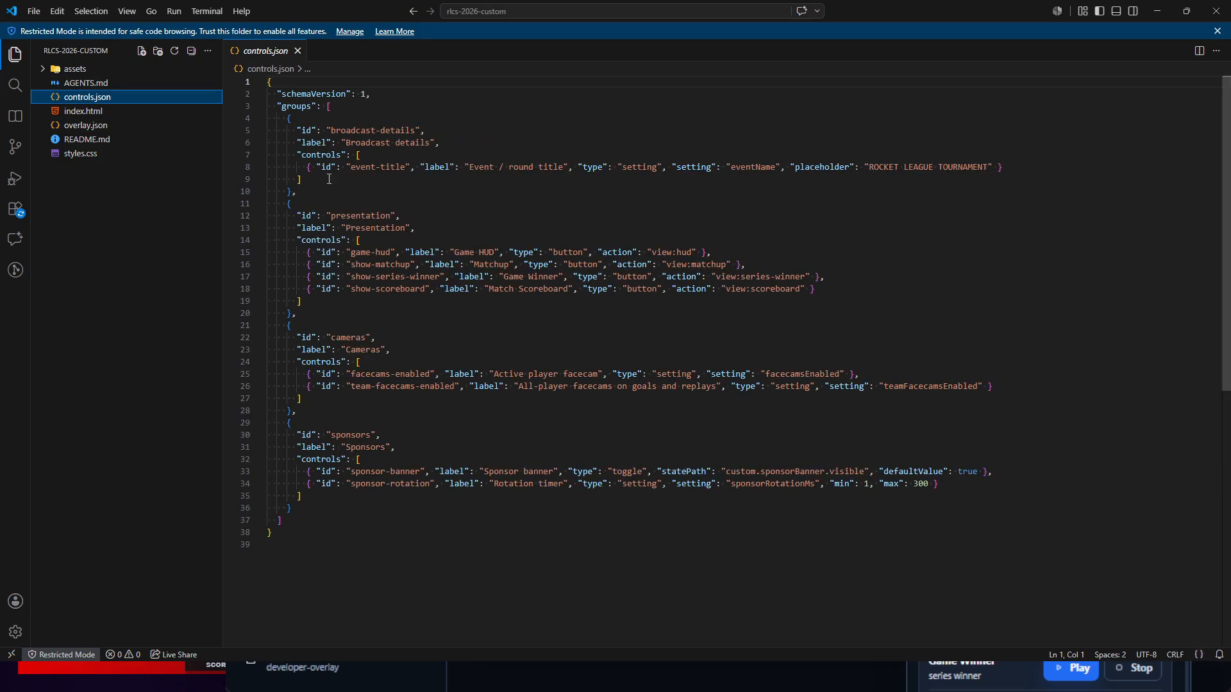
{"action": "scroll", "coordinate": [326, 231], "scroll_direction": "down", "scroll_amount": 1}
{"action": "scroll", "coordinate": [326, 231], "scroll_direction": "up", "scroll_amount": 1}
{"action": "left_click_drag", "start_coordinate": [292, 167], "coordinate": [1066, 172]}
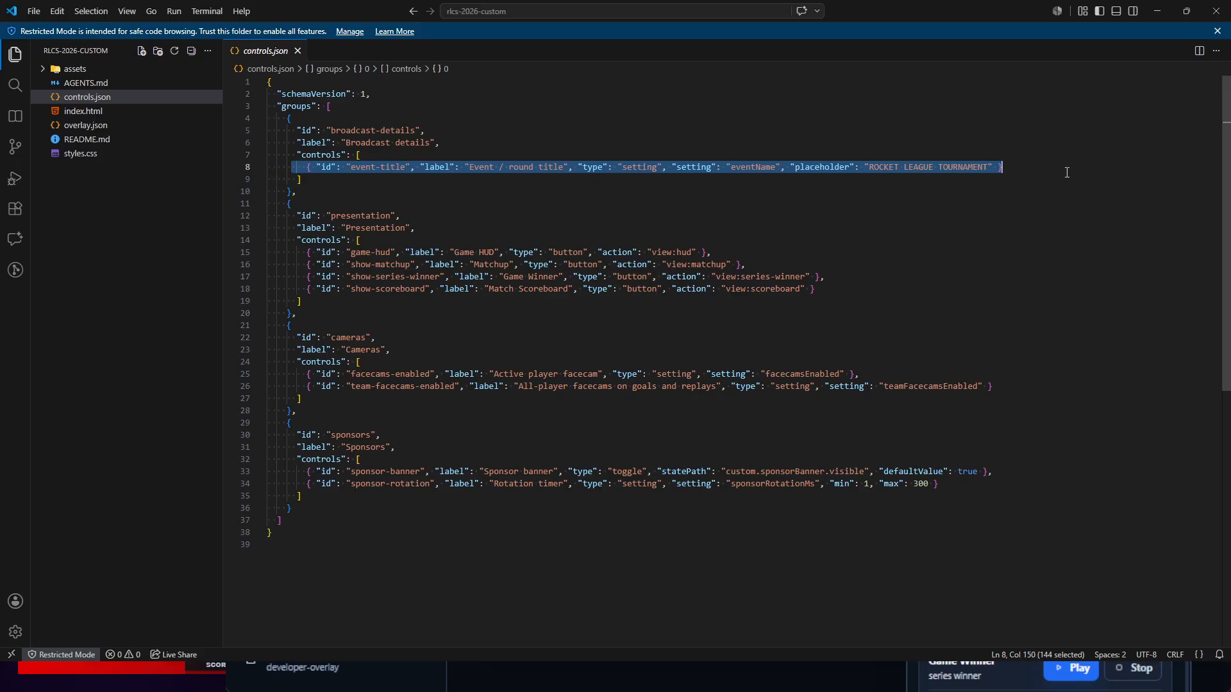
{"action": "left_click", "coordinate": [368, 192]}
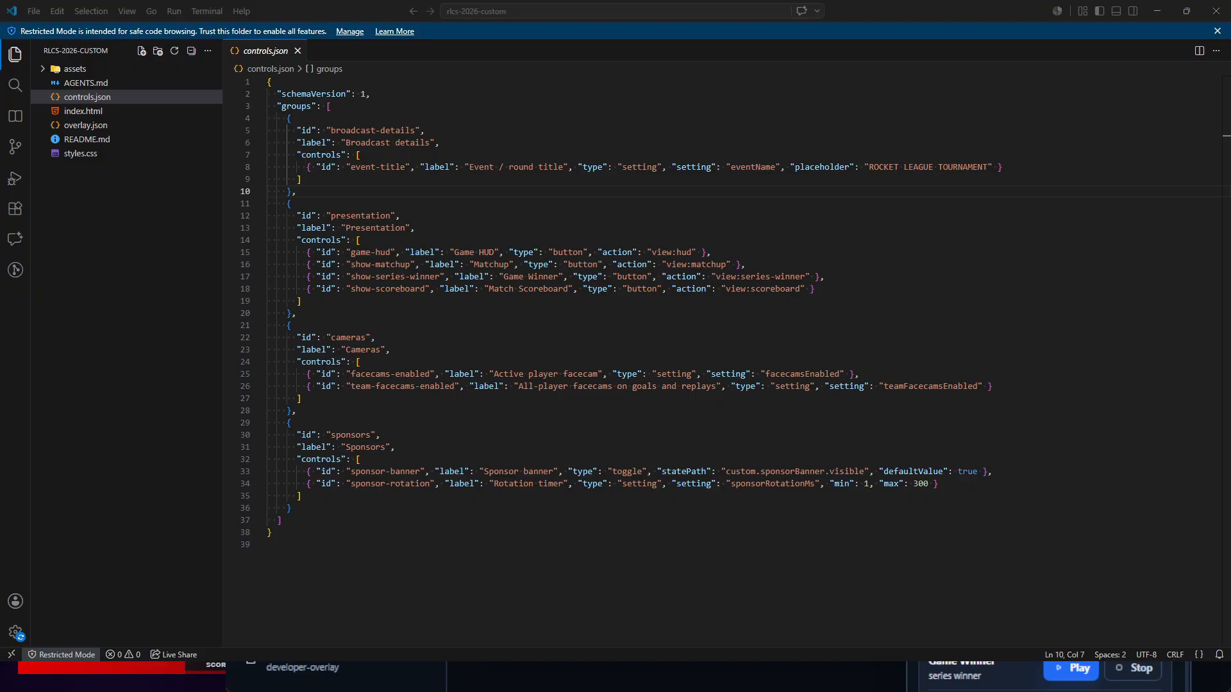
- Save the new control in BOOST and inspect its entry and statePath property in controls.json
{"action": "scroll", "coordinate": [836, 676], "scroll_direction": "down", "scroll_amount": 10}
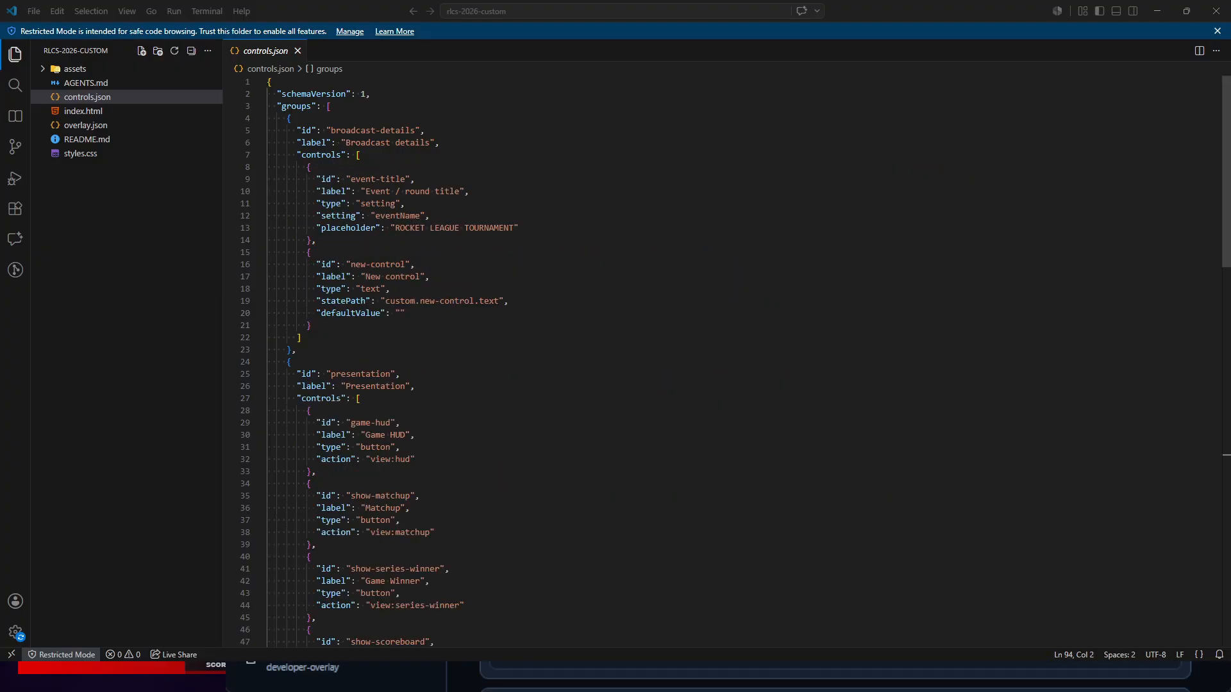
{"action": "left_click_drag", "start_coordinate": [291, 142], "coordinate": [498, 335]}
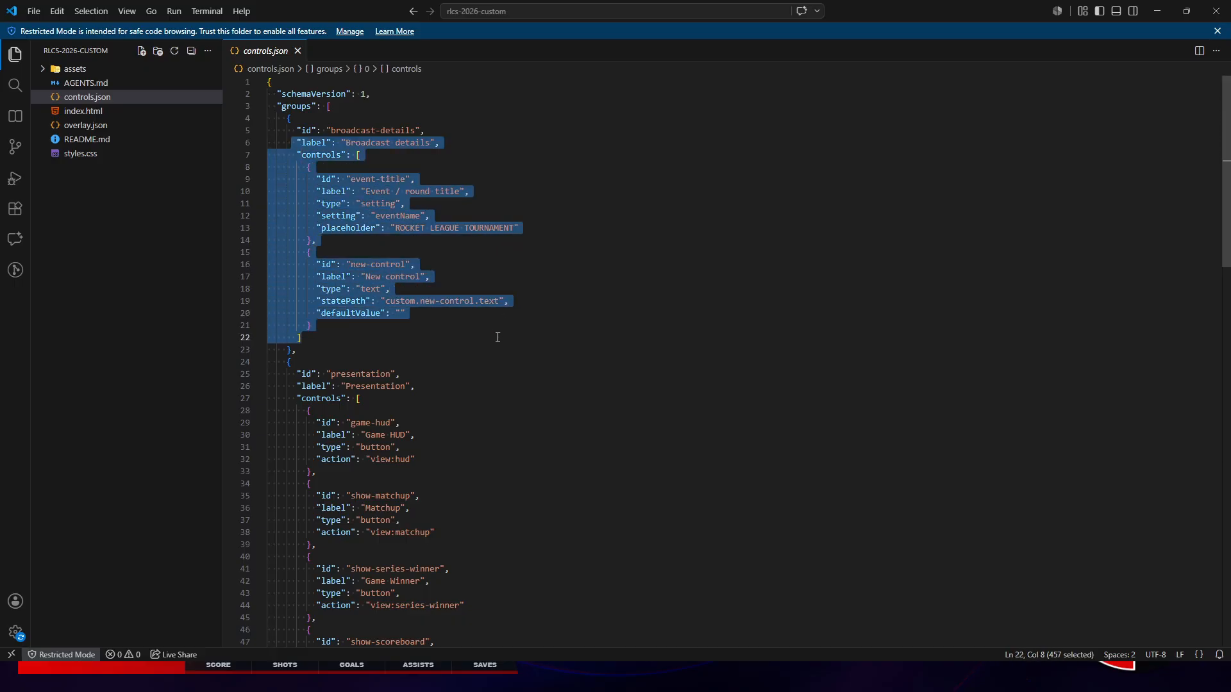
{"action": "key", "text": "Escape"}
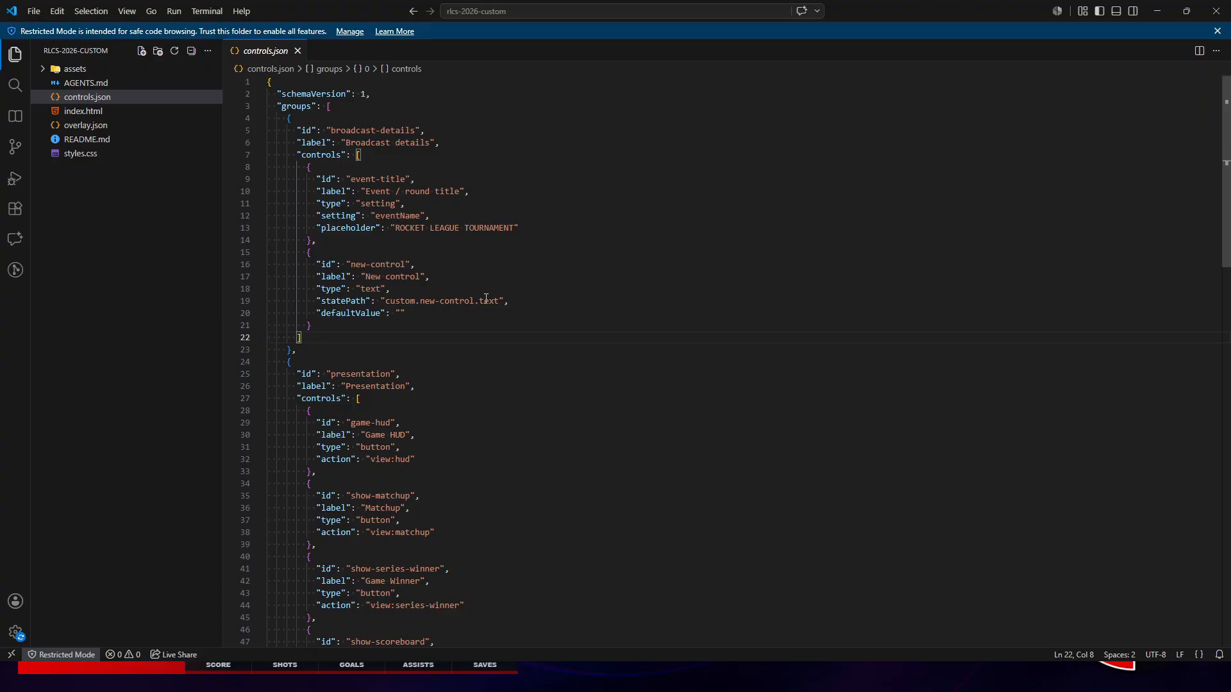
{"action": "left_click_drag", "start_coordinate": [504, 301], "coordinate": [267, 276]}
{"action": "left_click", "coordinate": [359, 299]}
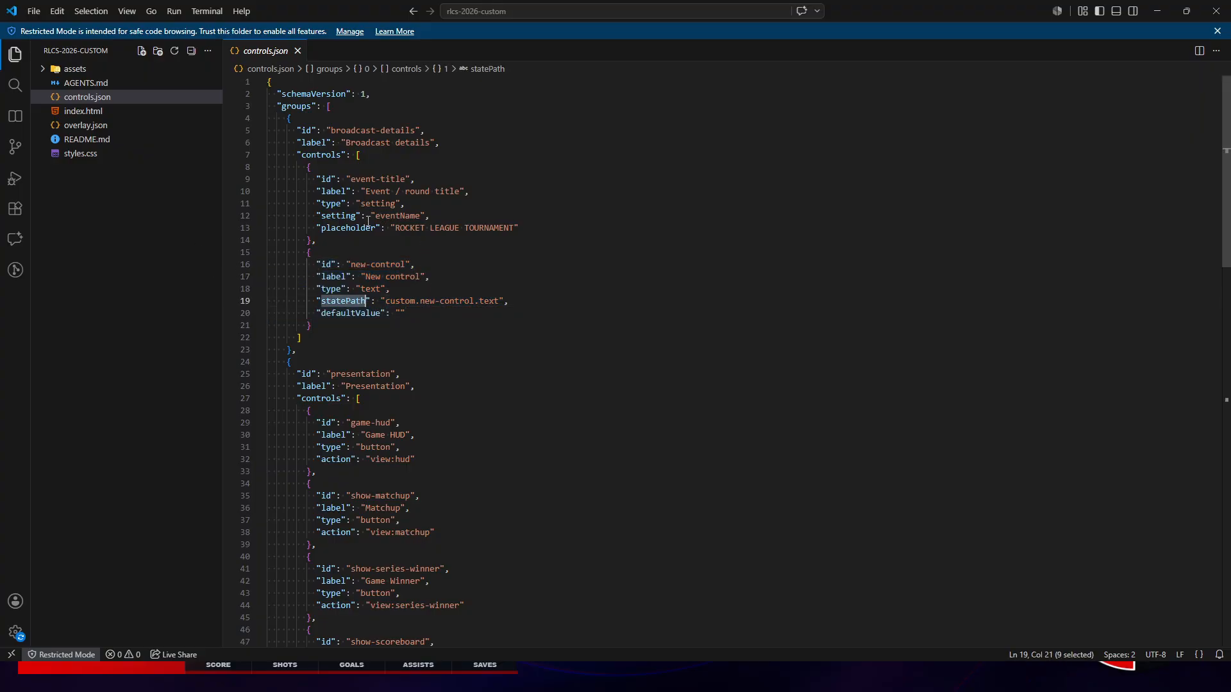
- Open index.html and examine the event-text div's data-bind attribute and its eventName value
{"action": "left_click", "coordinate": [333, 230]}
{"action": "left_click", "coordinate": [120, 114]}
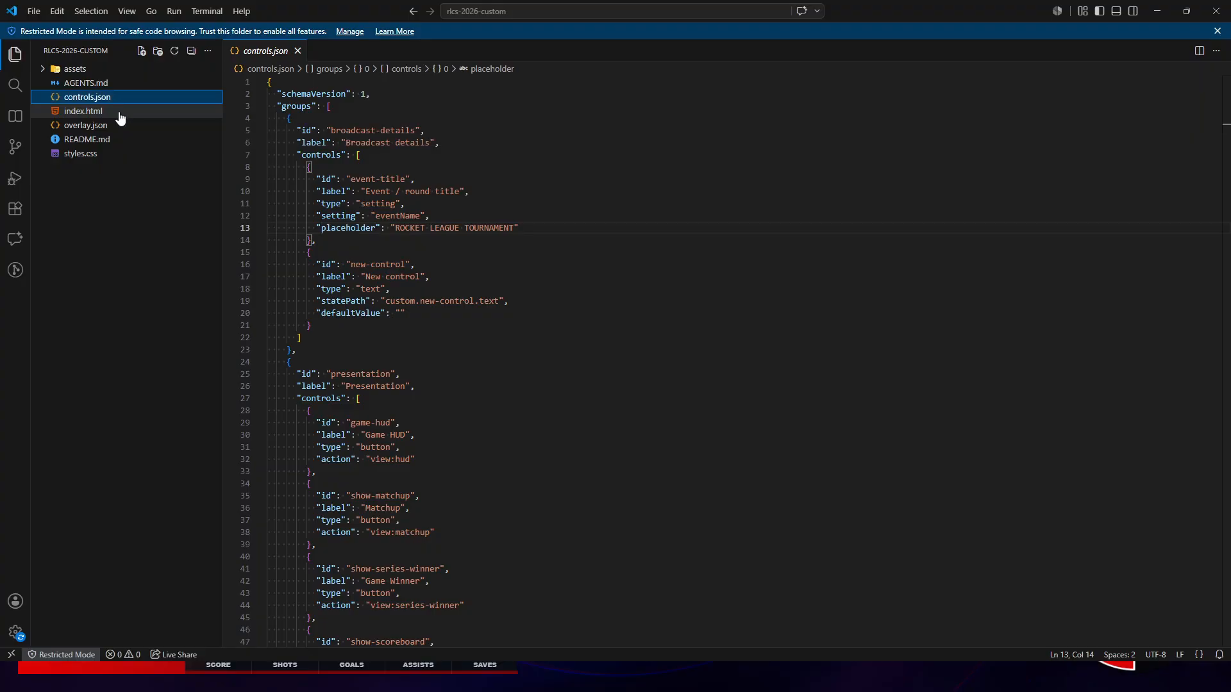
{"action": "left_click", "coordinate": [119, 113]}
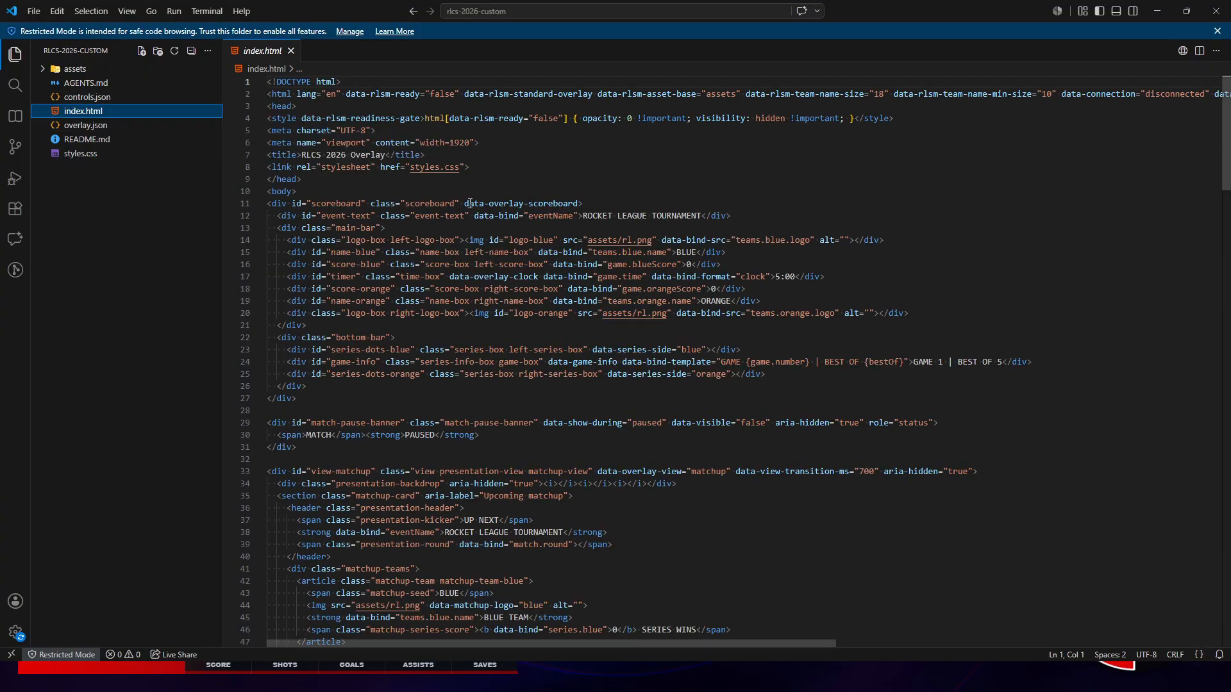
{"action": "triple_click", "coordinate": [605, 219]}
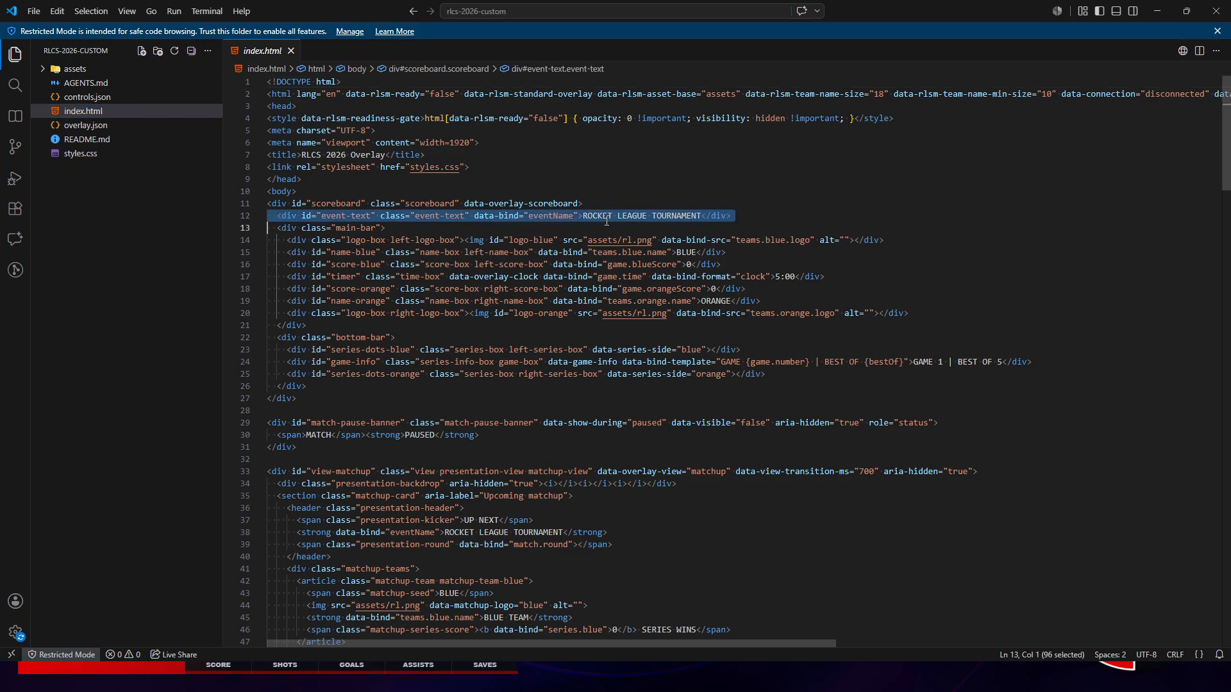
{"action": "double_click", "coordinate": [334, 215]}
{"action": "double_click", "coordinate": [551, 216]}
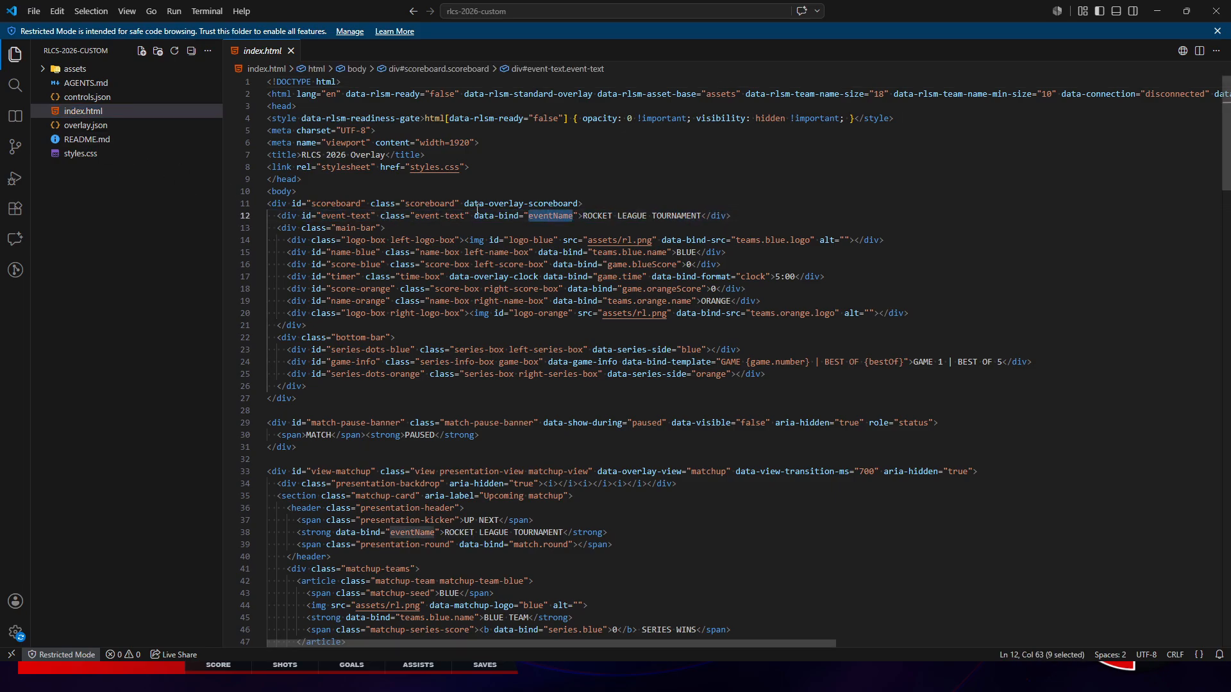
{"action": "double_click", "coordinate": [508, 215]}
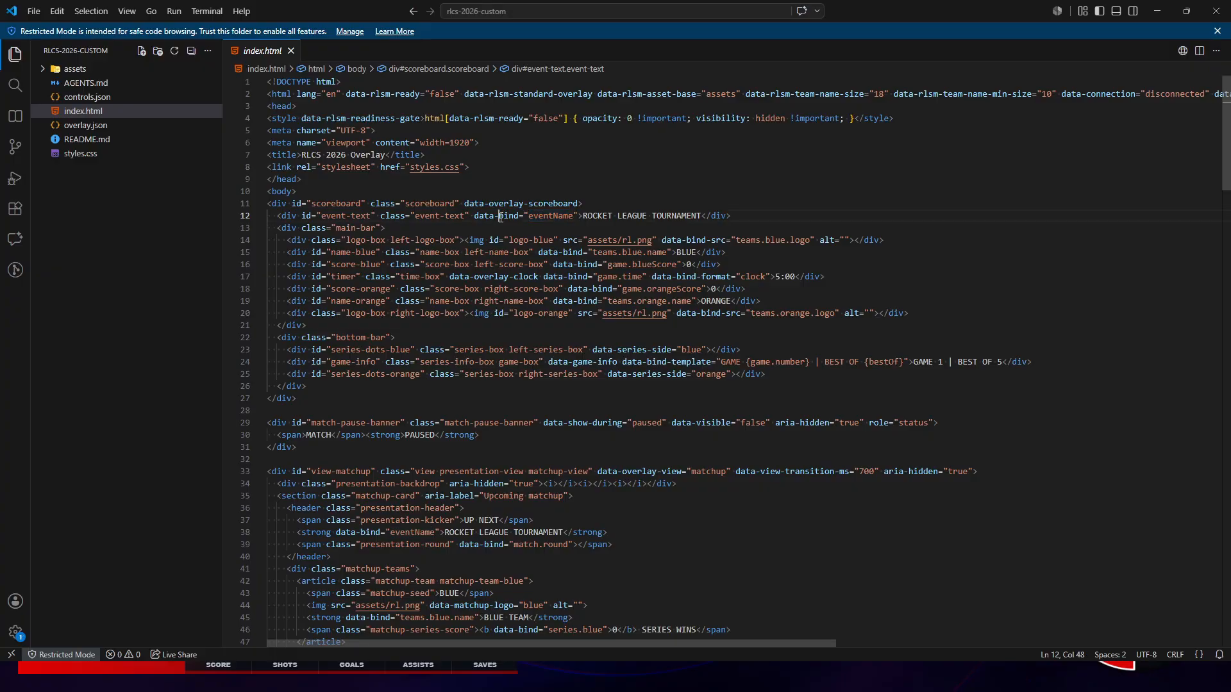
- Return to controls.json and highlight the event-title control's setting property with the value eventName
{"action": "left_click", "coordinate": [108, 98]}
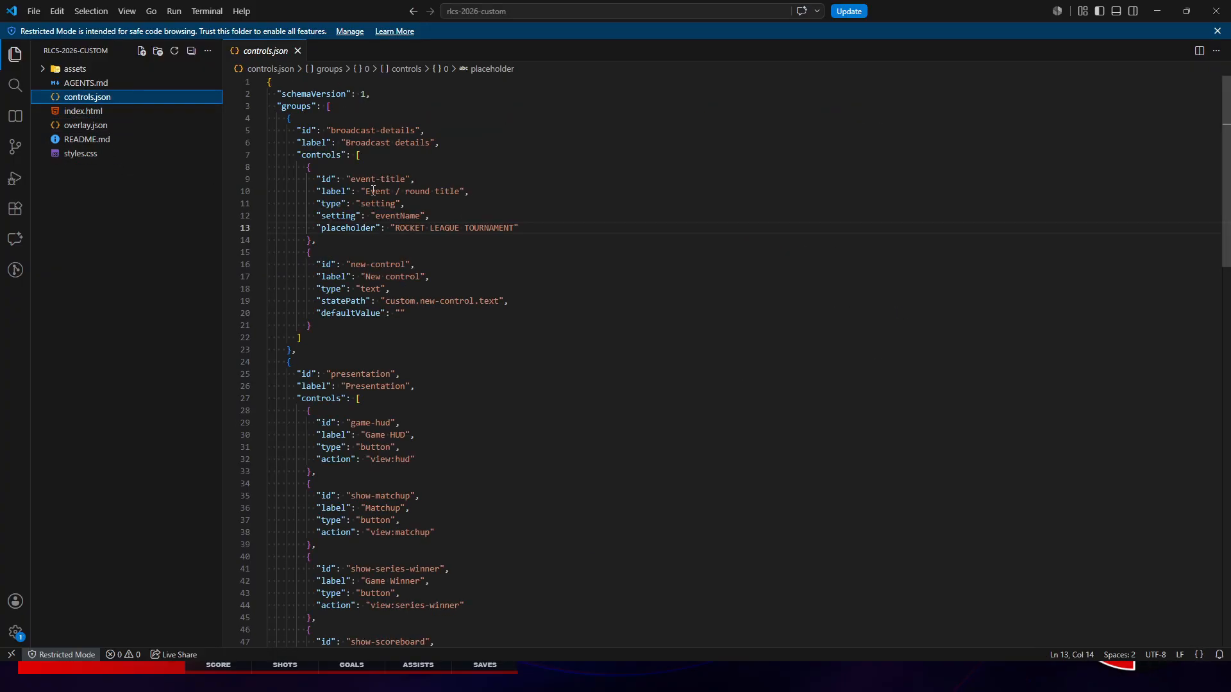
{"action": "double_click", "coordinate": [398, 215]}
{"action": "mouse_move", "coordinate": [311, 215]}
{"action": "left_mouse_down"}
{"action": "mouse_move", "coordinate": [458, 211]}
{"action": "mouse_move", "coordinate": [302, 215]}
{"action": "mouse_move", "coordinate": [319, 214]}
{"action": "left_mouse_up"}
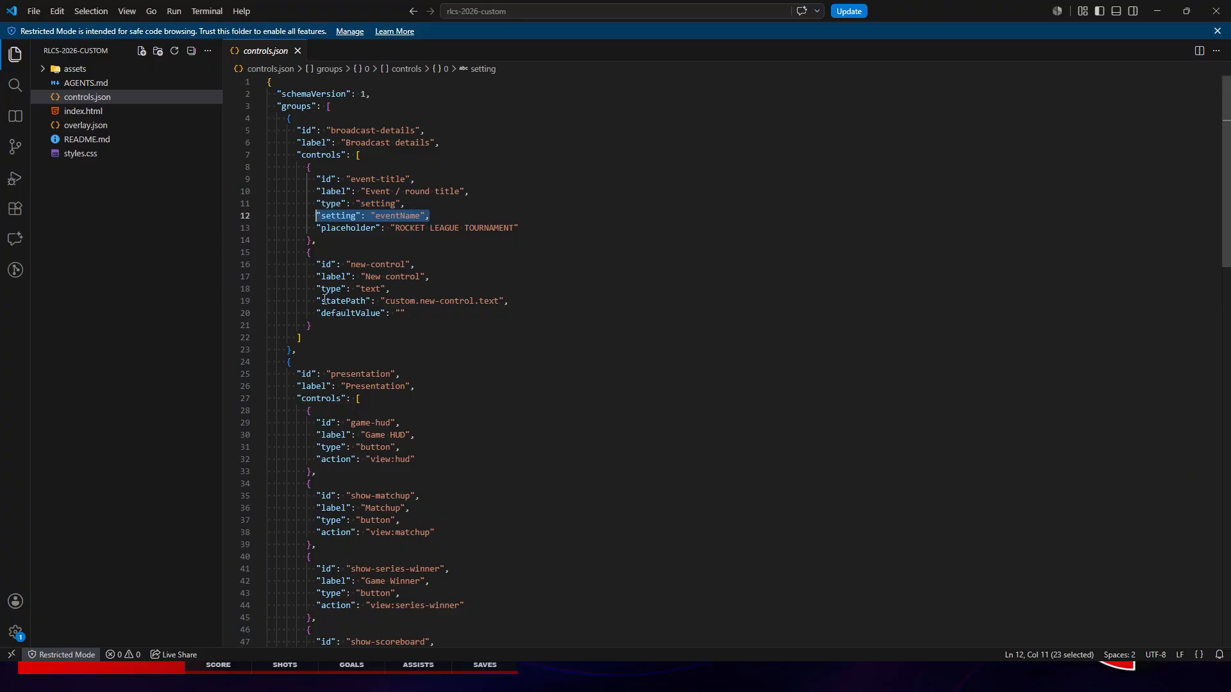
- Examine the new control's statePath line, custom.new-control.text, in controls.json by highlighting it
{"action": "mouse_move", "coordinate": [316, 301]}
{"action": "left_mouse_down"}
{"action": "mouse_move", "coordinate": [550, 302]}
{"action": "mouse_move", "coordinate": [316, 301]}
{"action": "left_mouse_up"}
{"action": "left_click", "coordinate": [549, 301]}
{"action": "double_click", "coordinate": [400, 301]}
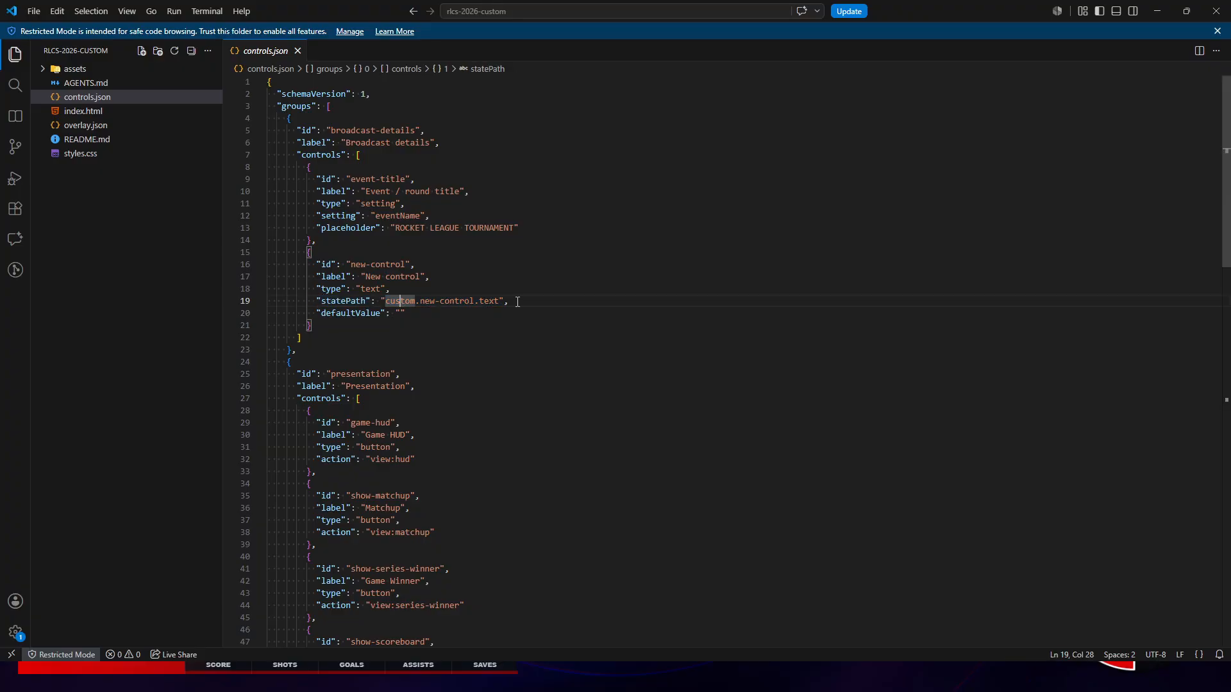
{"action": "left_click_drag", "start_coordinate": [546, 301], "coordinate": [316, 301]}
{"action": "left_click", "coordinate": [423, 304]}
{"action": "triple_click", "coordinate": [429, 302]}
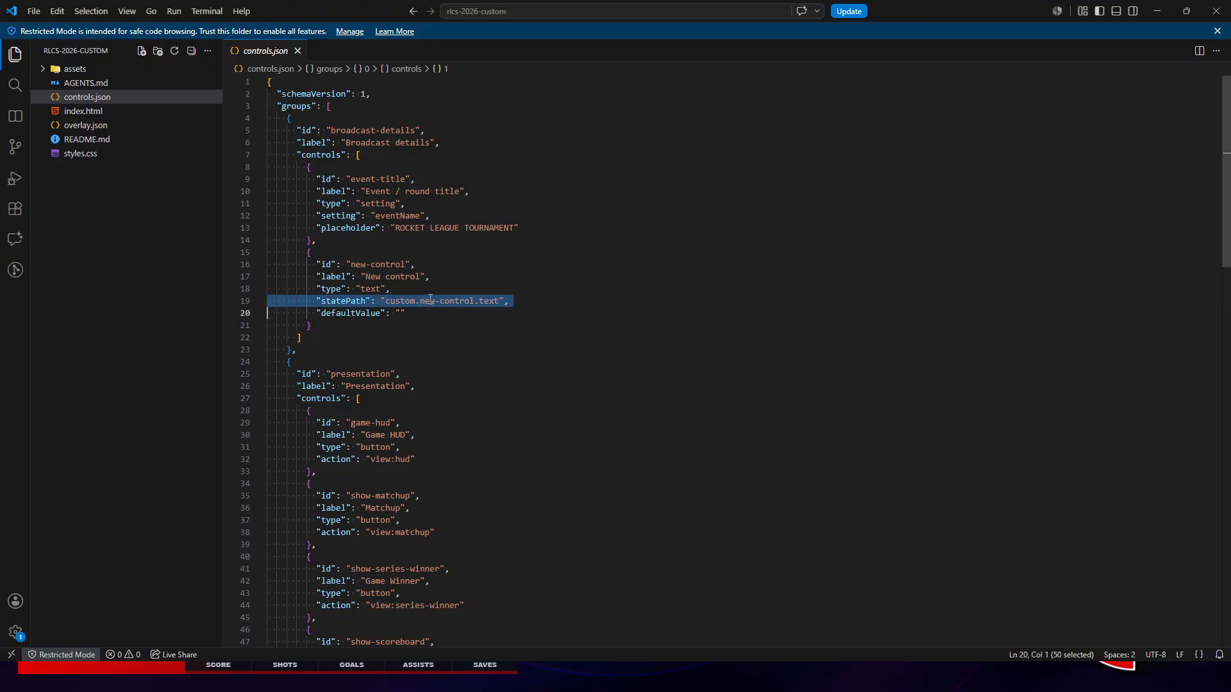
{"action": "left_click", "coordinate": [520, 298]}
{"action": "left_click_drag", "start_coordinate": [520, 297], "coordinate": [316, 298]}
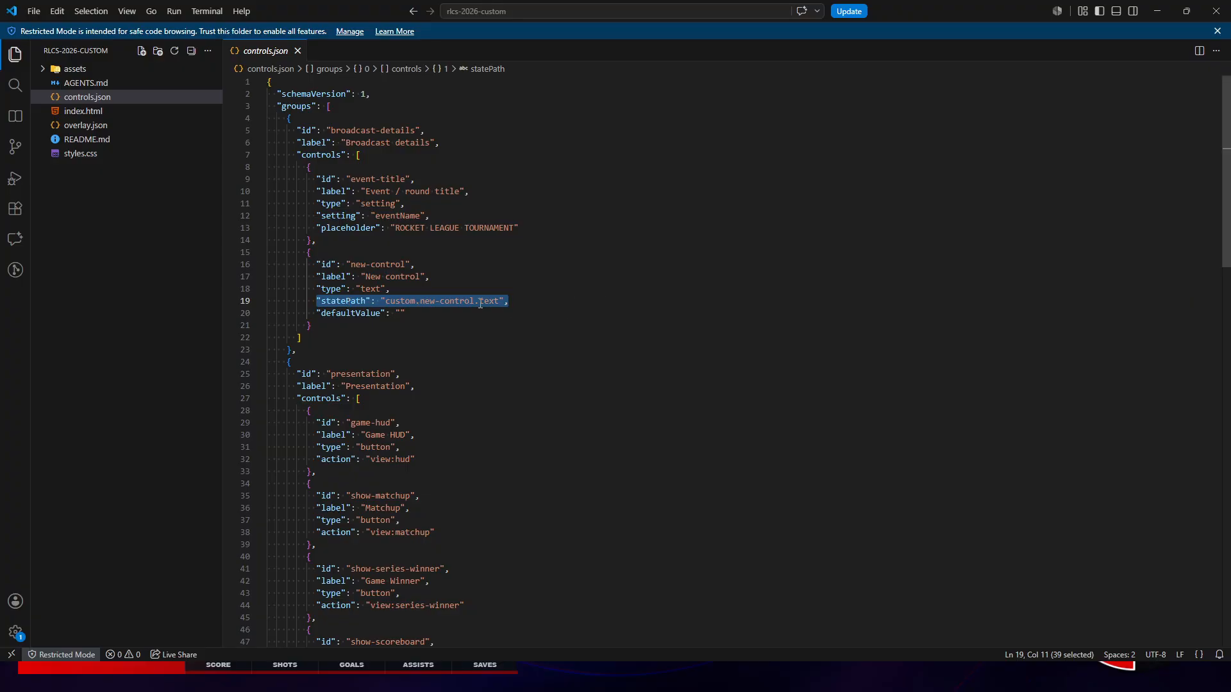
{"action": "left_click", "coordinate": [522, 300]}
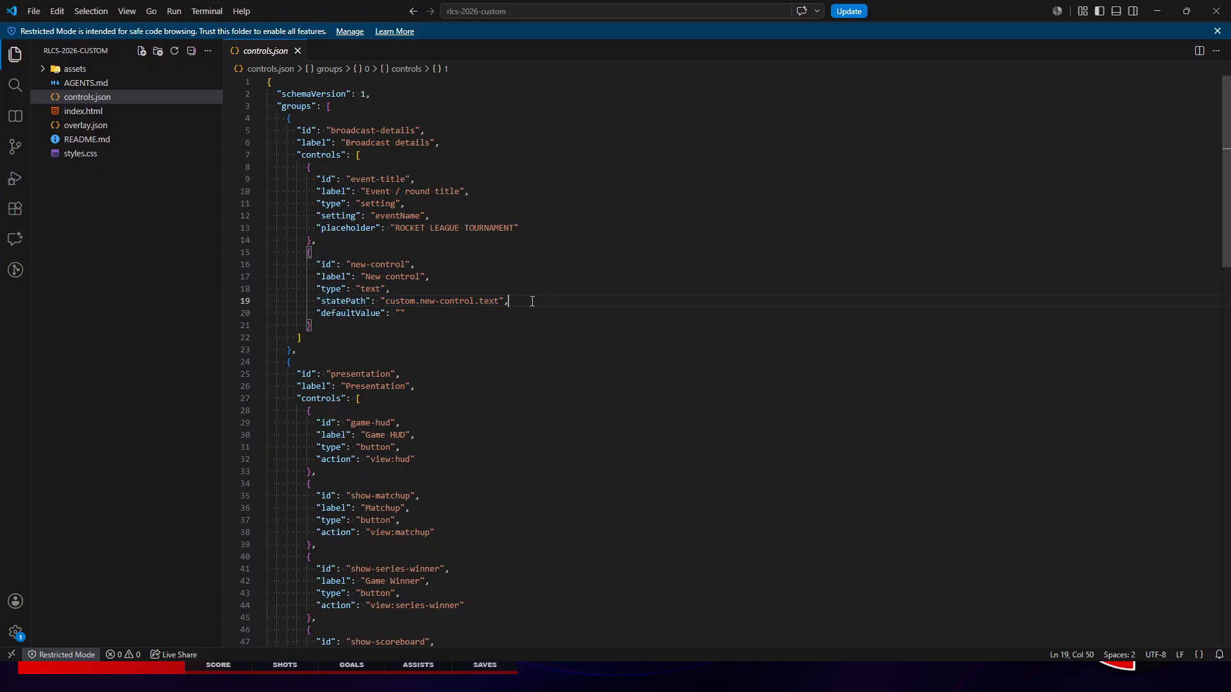
{"action": "left_click_drag", "start_coordinate": [532, 301], "coordinate": [319, 301]}
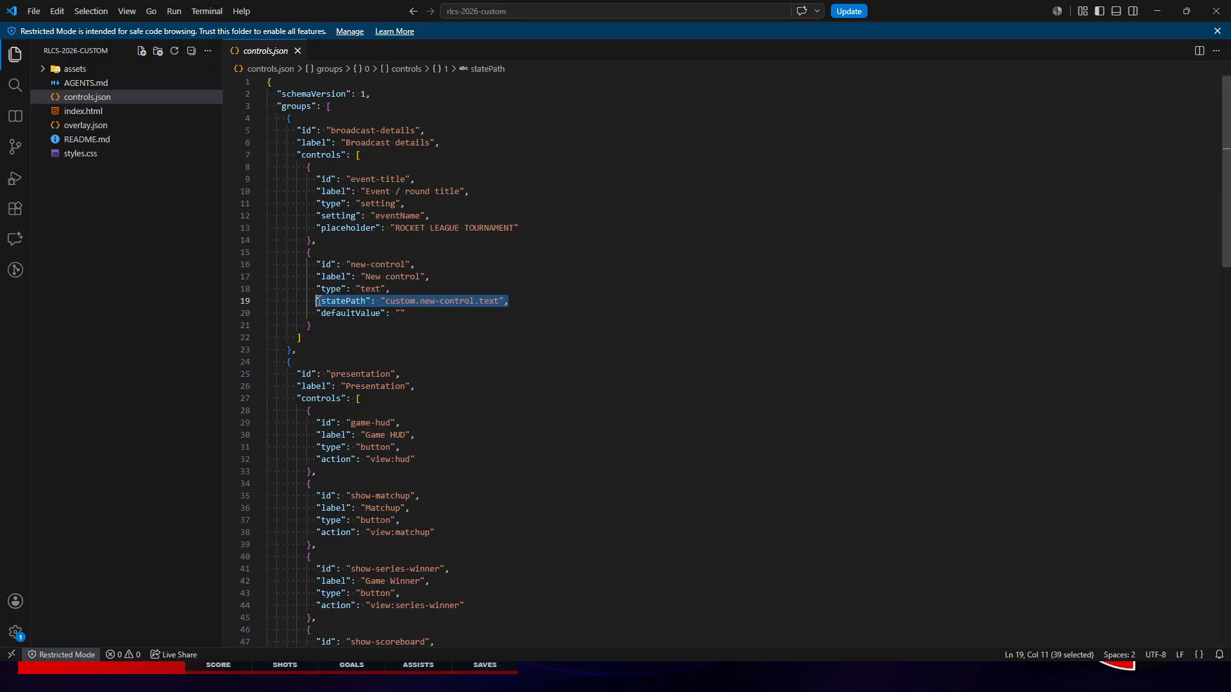
{"action": "left_click", "coordinate": [544, 468]}
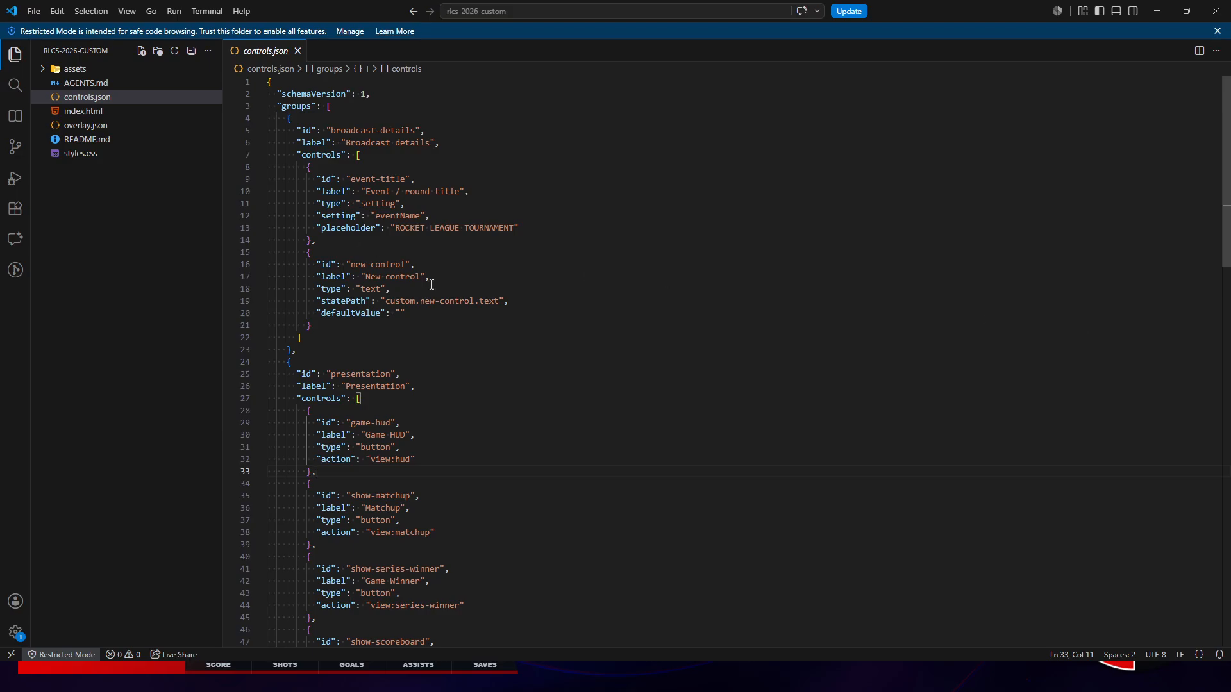
- Highlight the statePath line again and look through the presentation and cameras groups in controls.json
{"action": "scroll", "coordinate": [431, 285], "scroll_direction": "down", "scroll_amount": 2}
{"action": "left_click_drag", "start_coordinate": [510, 237], "coordinate": [316, 237]}
{"action": "scroll", "coordinate": [398, 230], "scroll_direction": "down", "scroll_amount": 4}
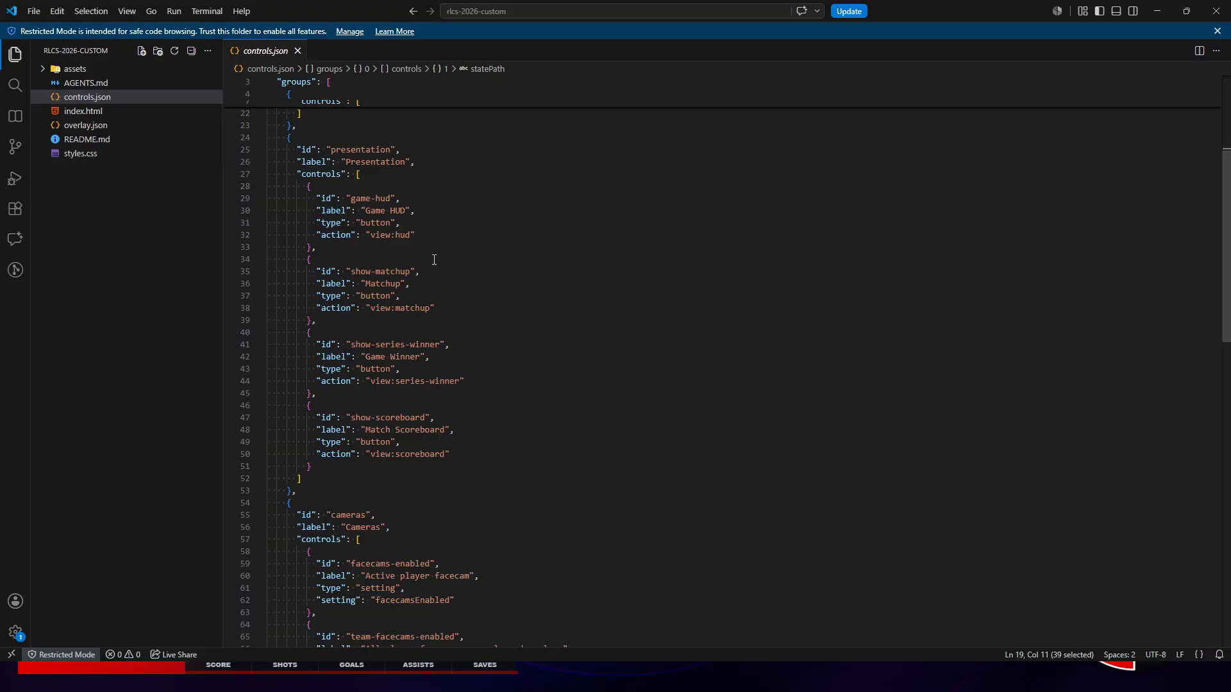
{"action": "scroll", "coordinate": [434, 260], "scroll_direction": "up", "scroll_amount": 6}
- View overlay.json briefly and look through the whole index.html markup, including the orange scoreboard roster element
{"action": "left_click", "coordinate": [82, 124]}
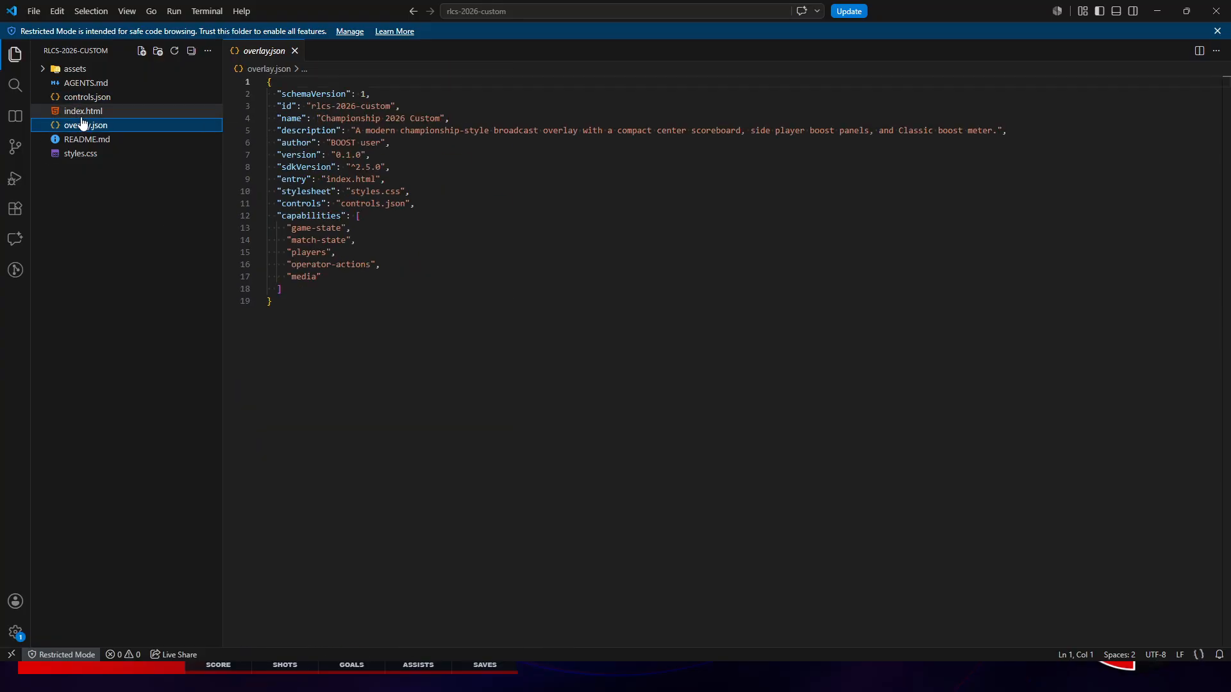
{"action": "left_click", "coordinate": [82, 112]}
{"action": "scroll", "coordinate": [458, 245], "scroll_direction": "down", "scroll_amount": 20}
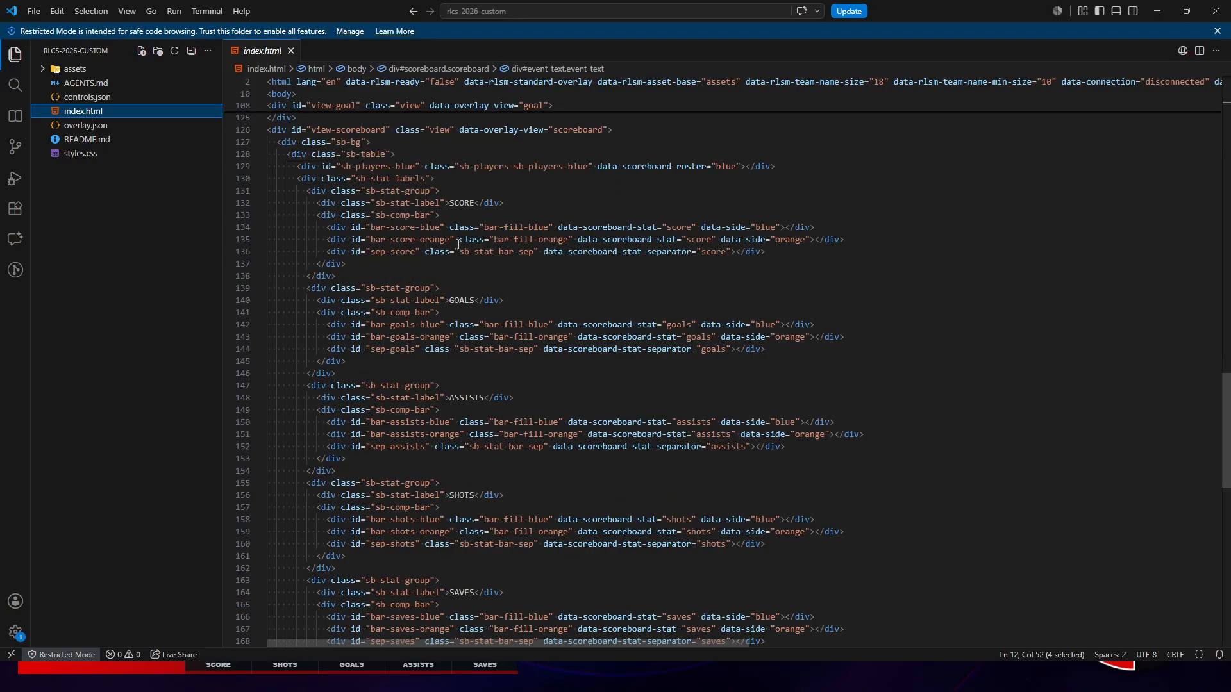
{"action": "scroll", "coordinate": [458, 244], "scroll_direction": "down", "scroll_amount": 10}
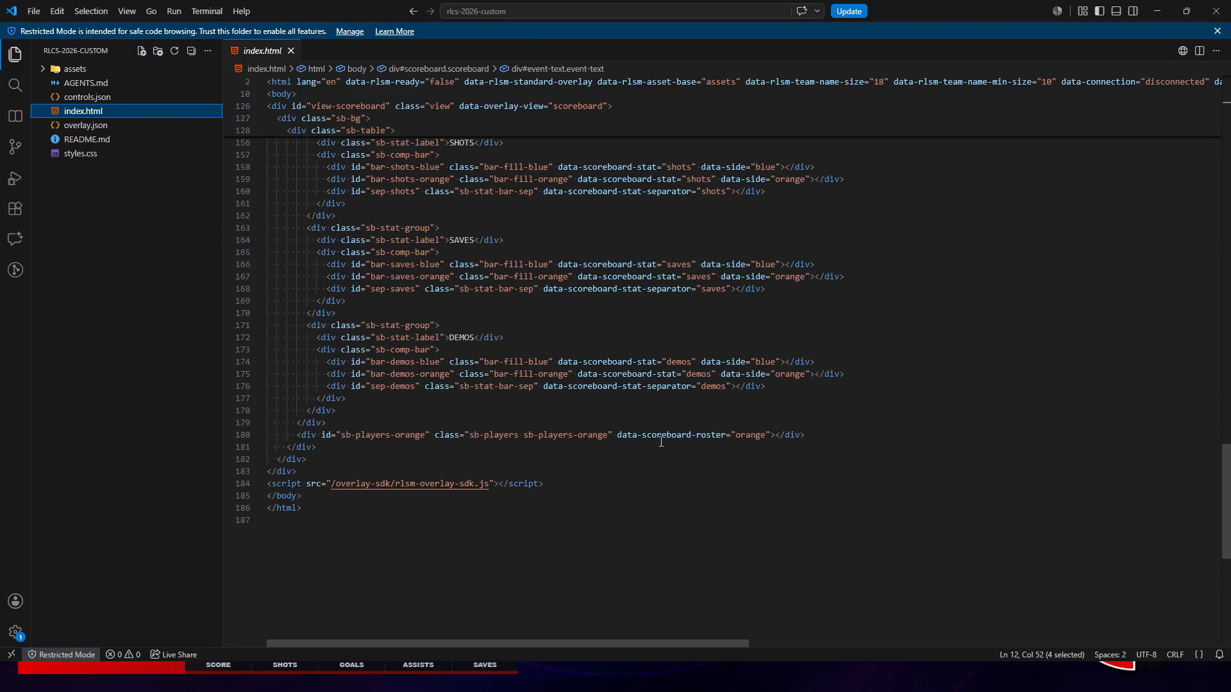
{"action": "double_click", "coordinate": [661, 441]}
{"action": "scroll", "coordinate": [625, 401], "scroll_direction": "up", "scroll_amount": 20}
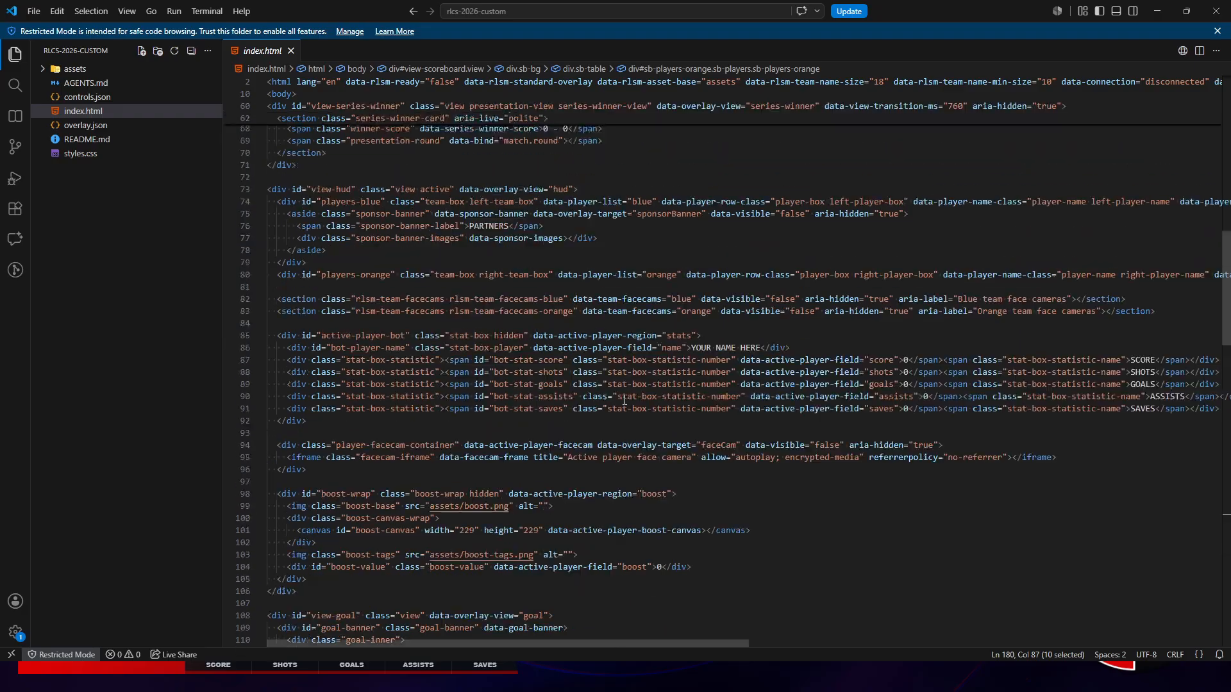
{"action": "scroll", "coordinate": [625, 401], "scroll_direction": "up", "scroll_amount": 15}
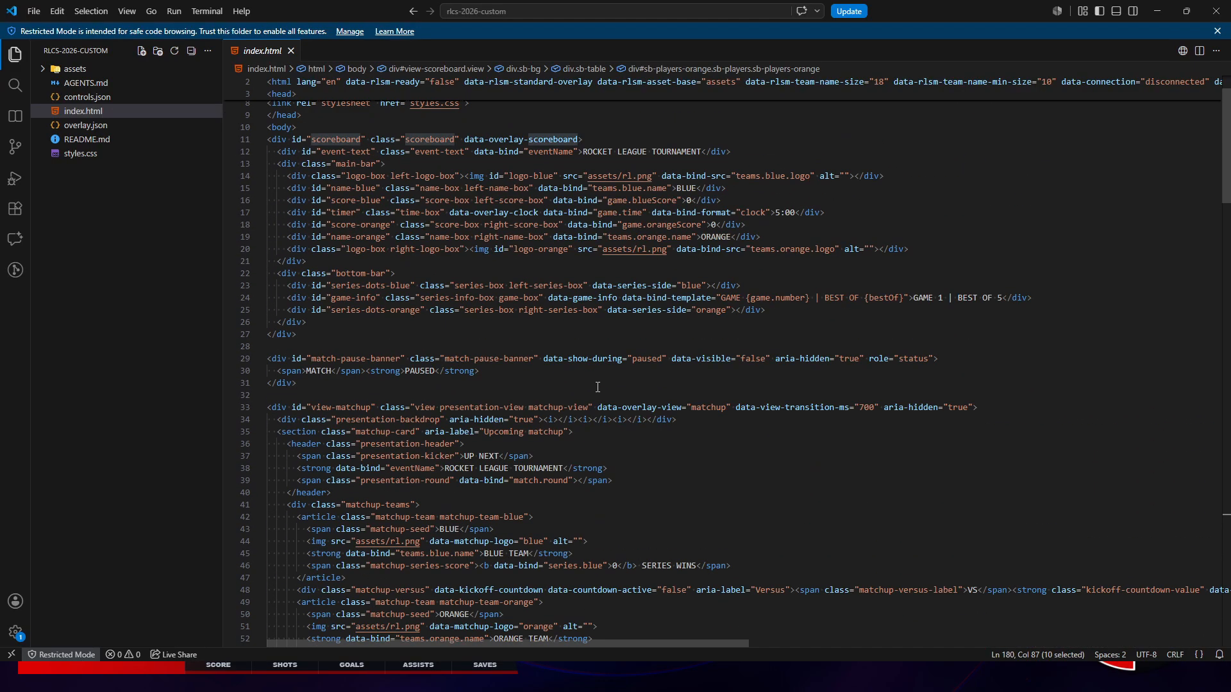
- Inspect the matchup view's transition attribute and the eventName bindings in the scoreboard and matchup header of index.html
{"action": "double_click", "coordinate": [792, 408]}
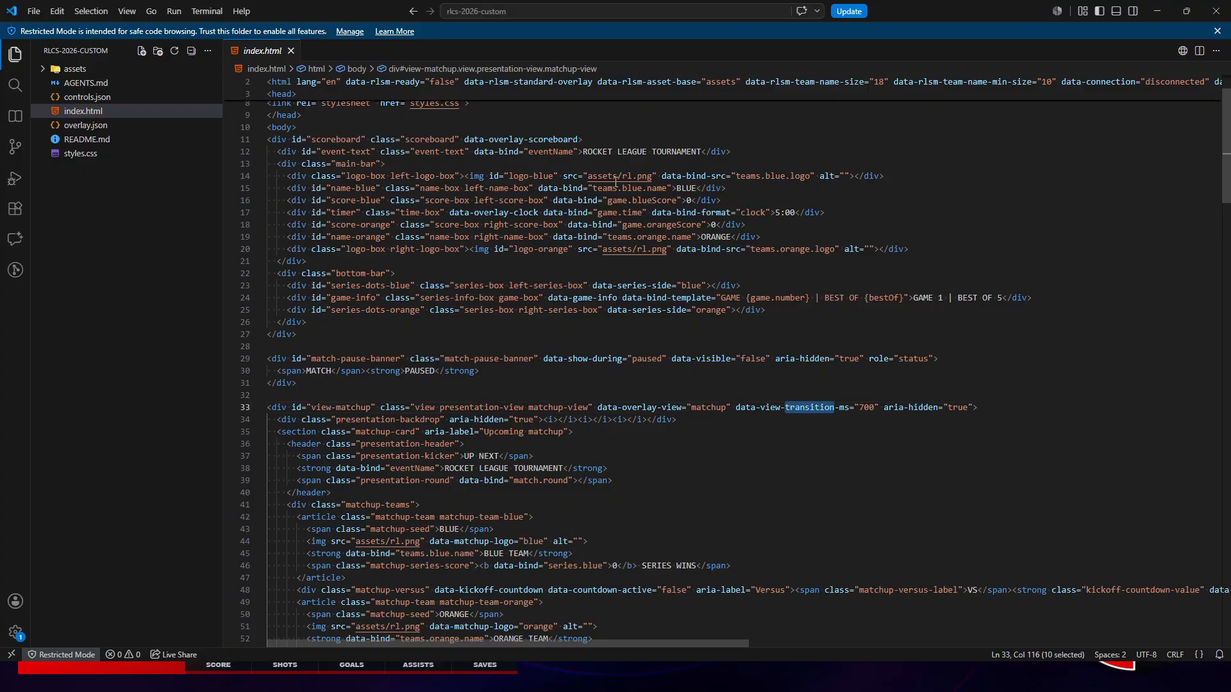
{"action": "double_click", "coordinate": [561, 152]}
{"action": "scroll", "coordinate": [570, 153], "scroll_direction": "down", "scroll_amount": 2}
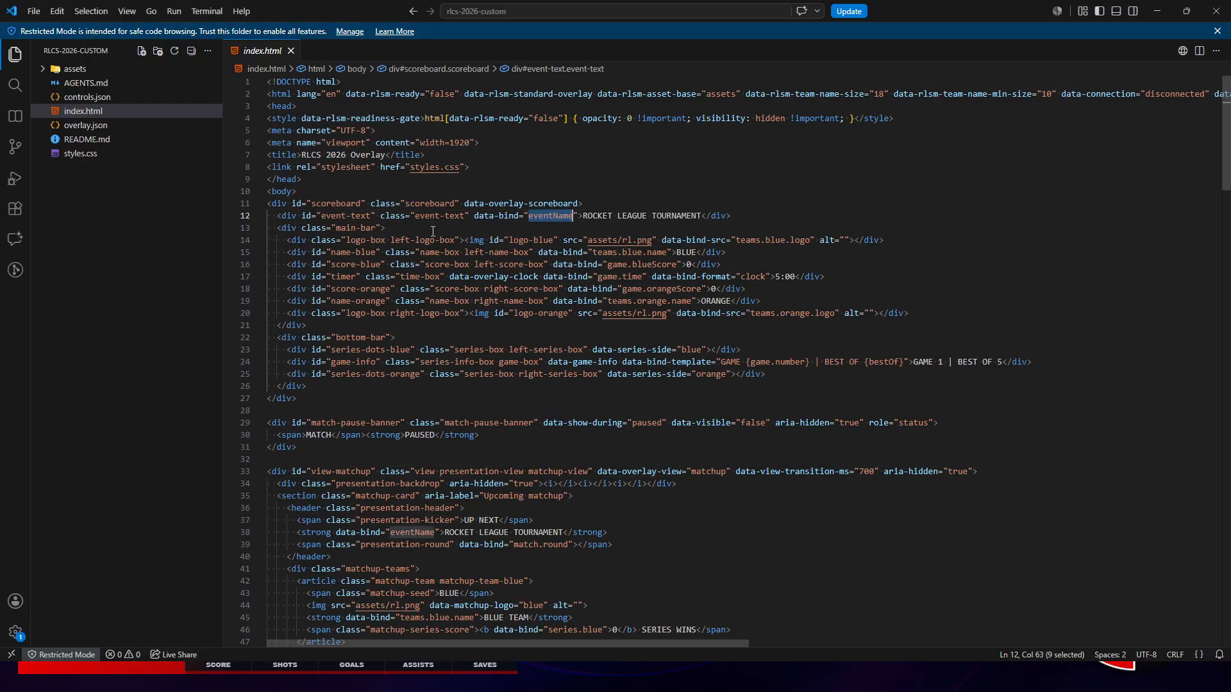
{"action": "scroll", "coordinate": [484, 244], "scroll_direction": "down", "scroll_amount": 3}
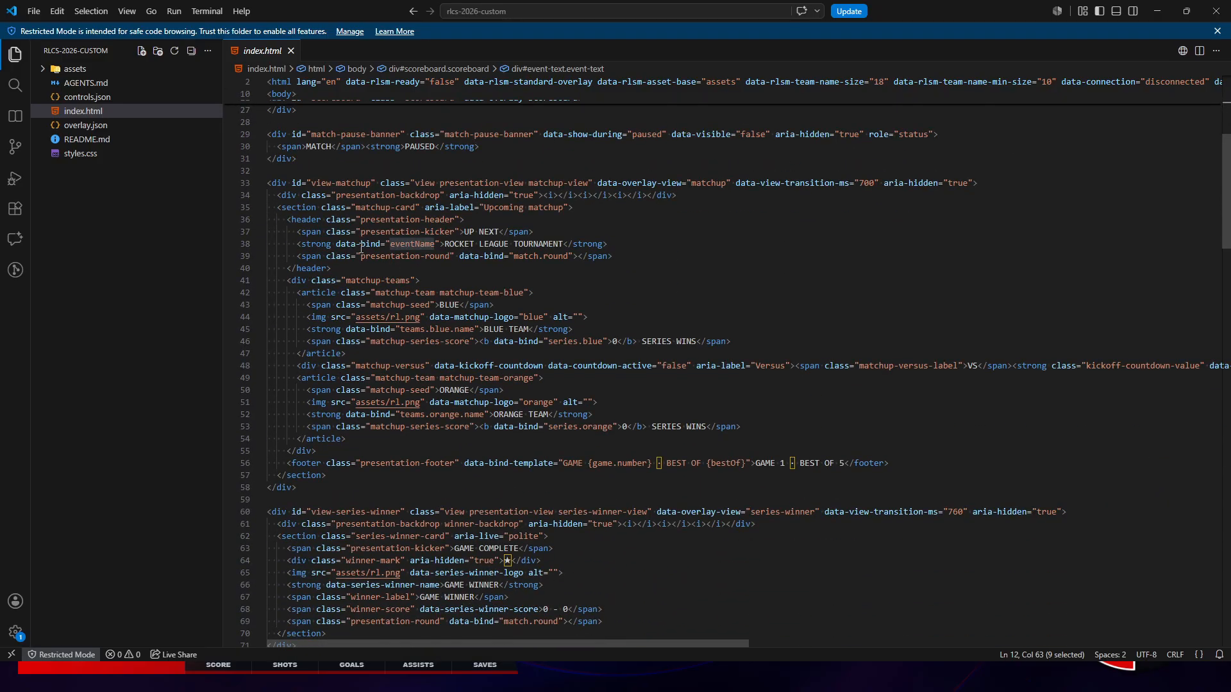
{"action": "scroll", "coordinate": [361, 248], "scroll_direction": "up", "scroll_amount": 5}
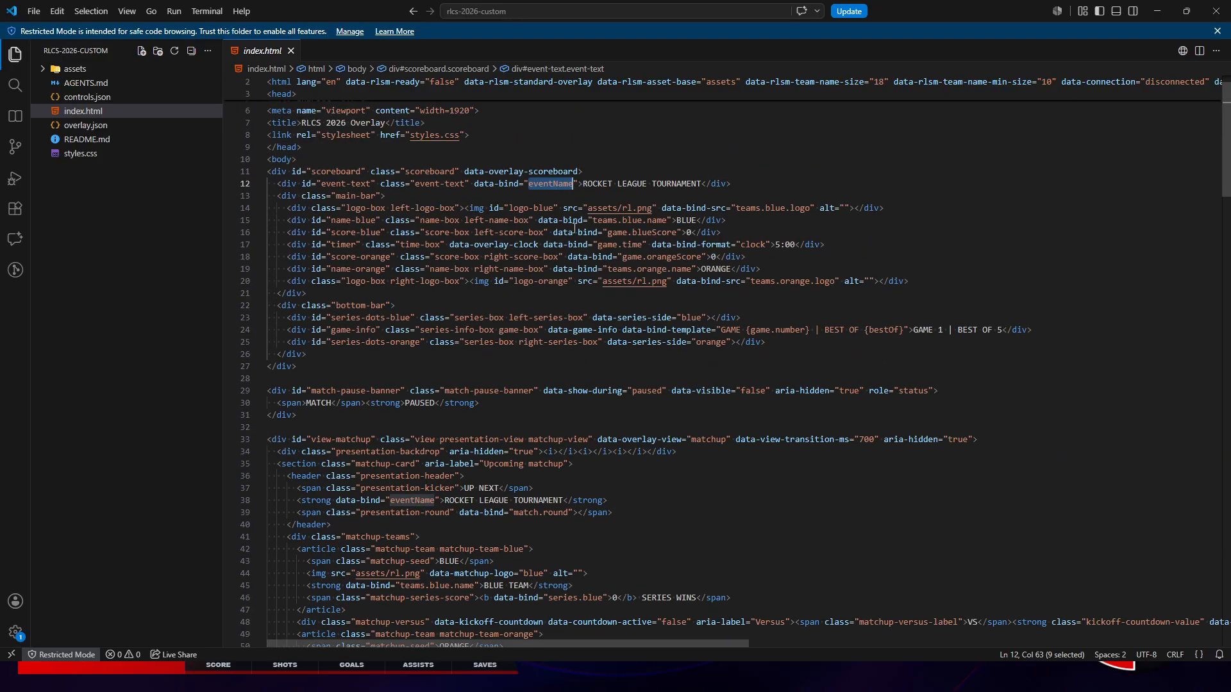
- Highlight the blue team's name and score lines in index.html and examine their data bindings and the matchup markup
{"action": "left_click", "coordinate": [575, 229]}
{"action": "double_click", "coordinate": [635, 220]}
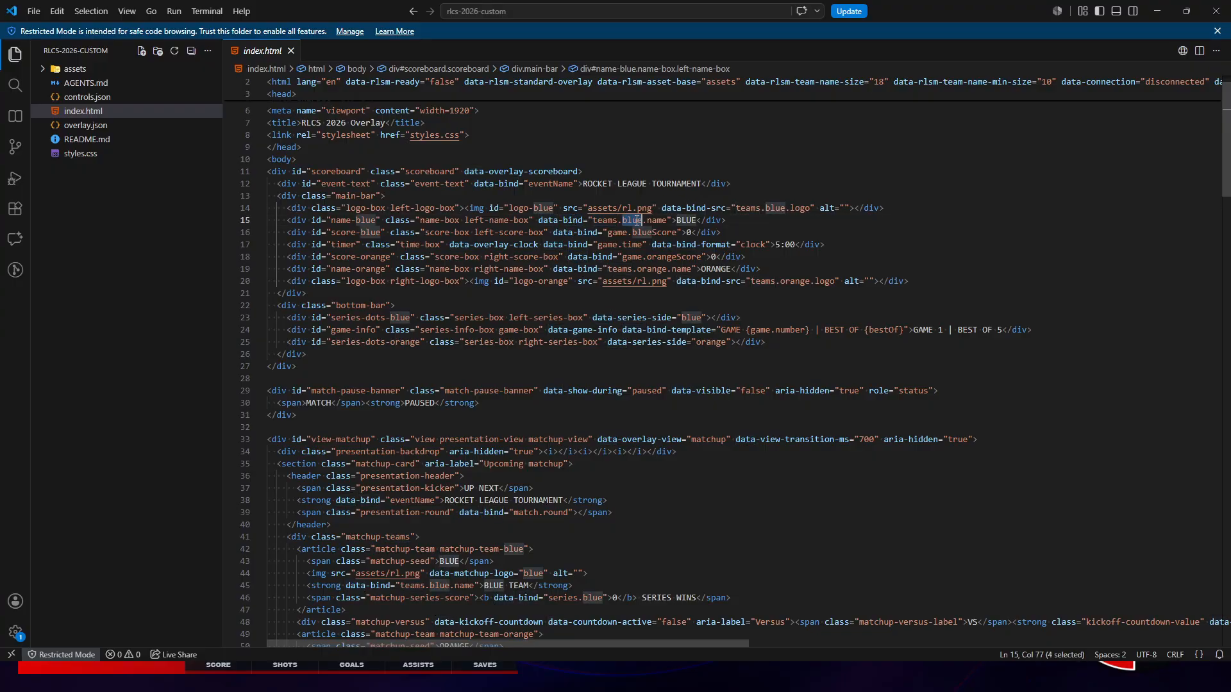
{"action": "left_click", "coordinate": [655, 220]}
{"action": "left_click_drag", "start_coordinate": [744, 221], "coordinate": [266, 220]}
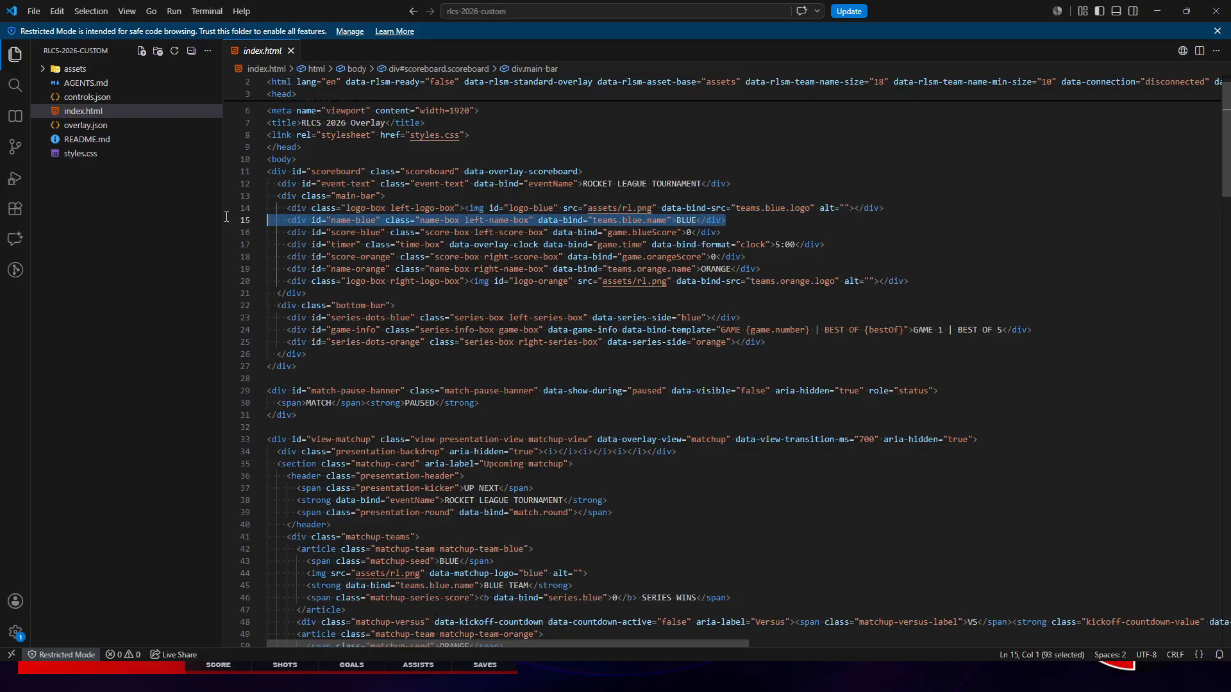
{"action": "left_click_drag", "start_coordinate": [749, 233], "coordinate": [267, 232]}
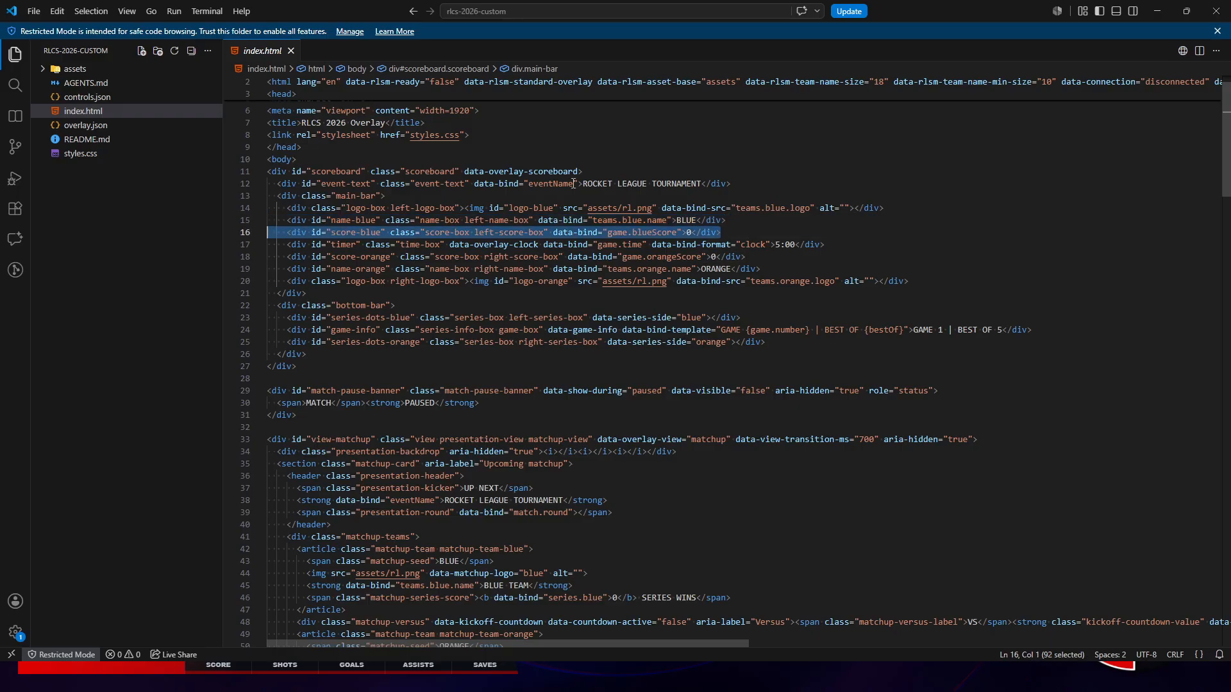
{"action": "scroll", "coordinate": [672, 221], "scroll_direction": "down", "scroll_amount": 10}
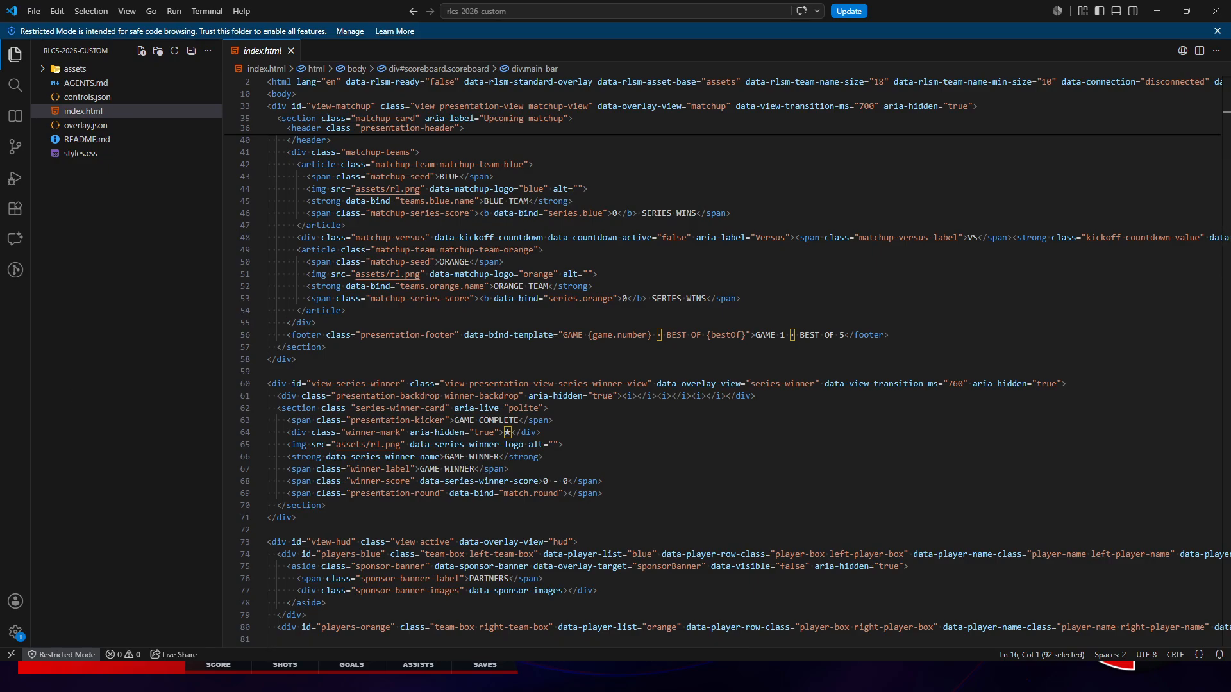
- Check the custom controls editor in BOOST and return to the overlay project in Visual Studio Code
{"action": "left_click", "coordinate": [1157, 11]}
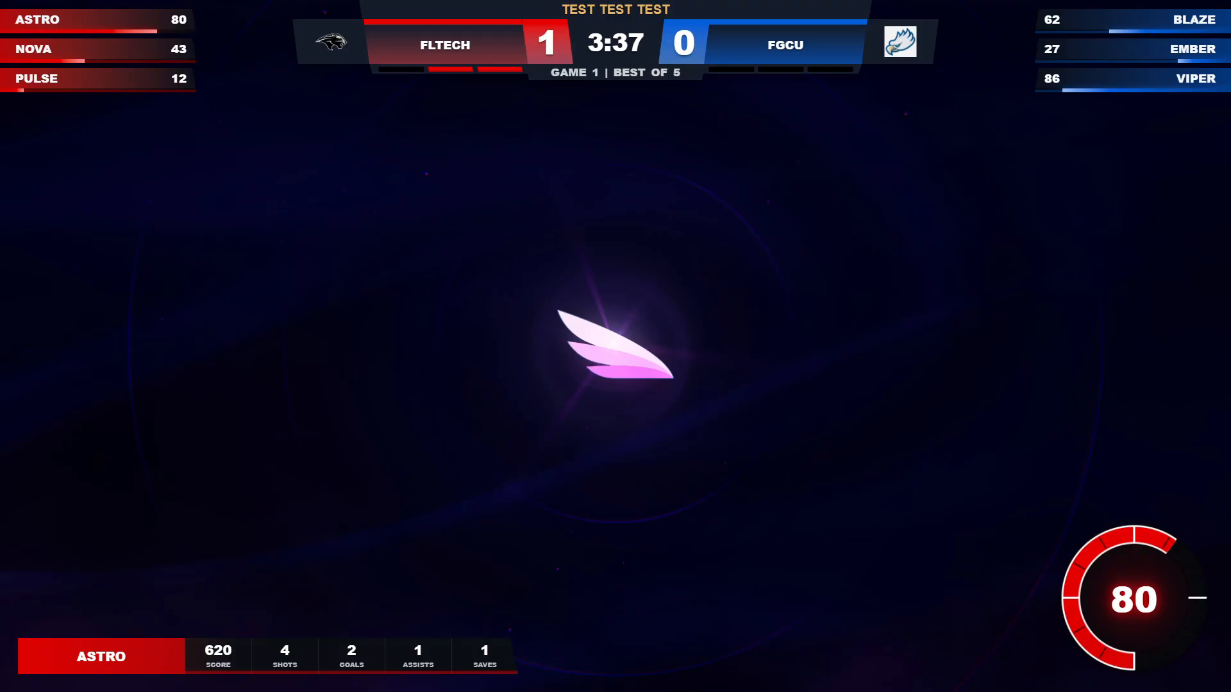
{"action": "key", "text": "alt+Tab"}
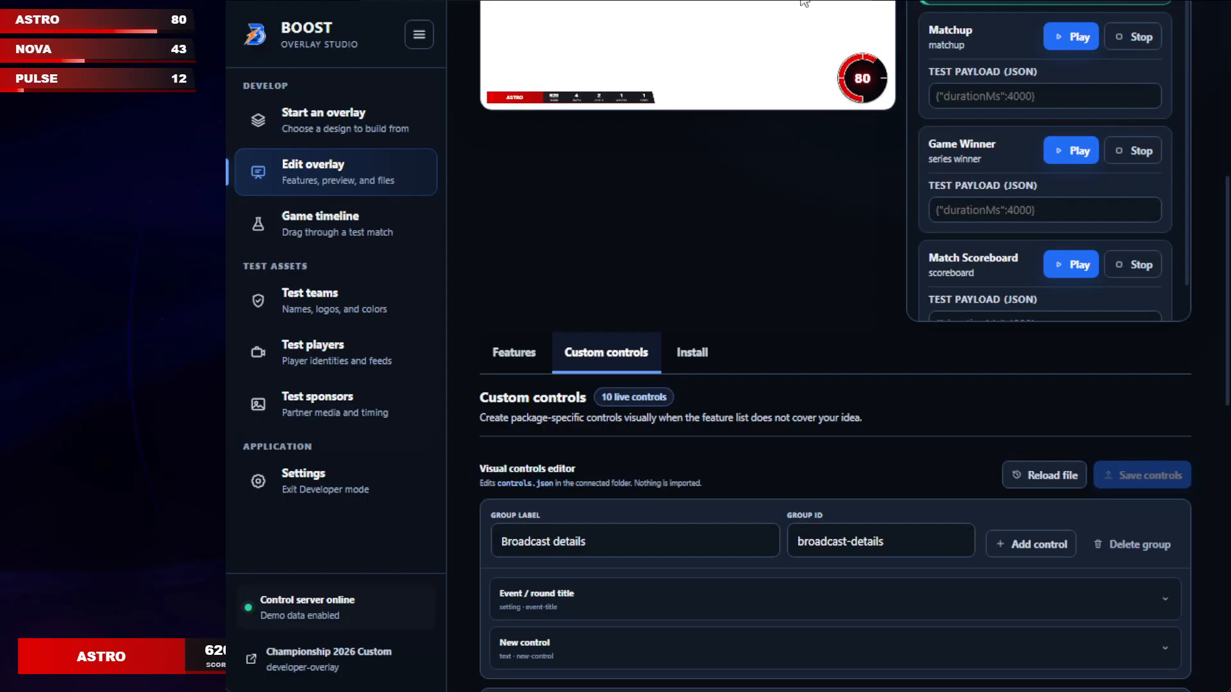
{"action": "key", "text": "alt+Tab"}
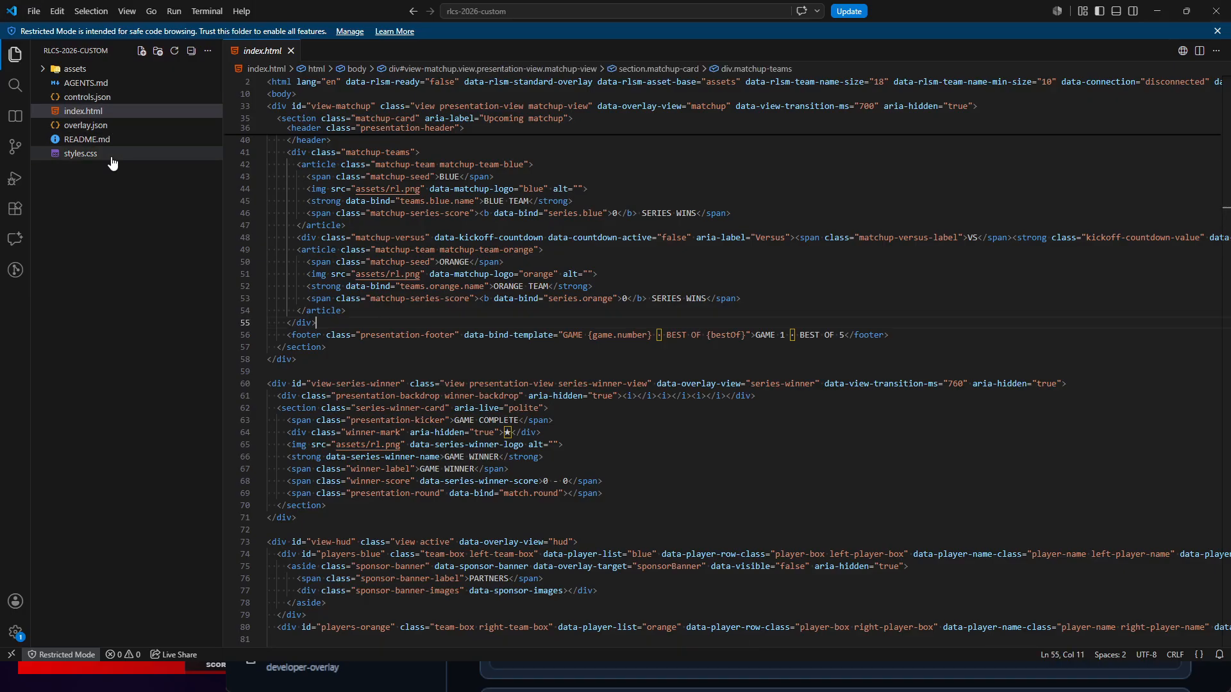
- Examine the root variables and body rules in styles.css, comparing the stylesheet with the scoreboard markup in index.html
{"action": "left_click", "coordinate": [81, 154]}
{"action": "scroll", "coordinate": [491, 292], "scroll_direction": "down", "scroll_amount": 3}
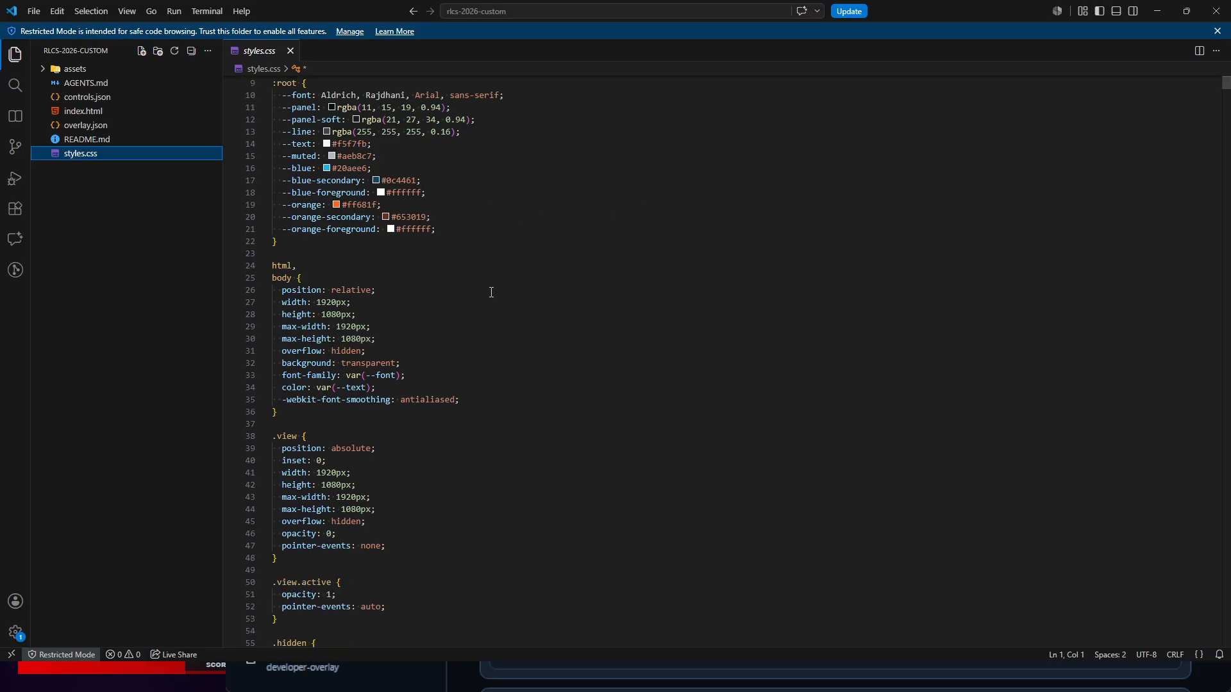
{"action": "scroll", "coordinate": [492, 297], "scroll_direction": "down", "scroll_amount": 3}
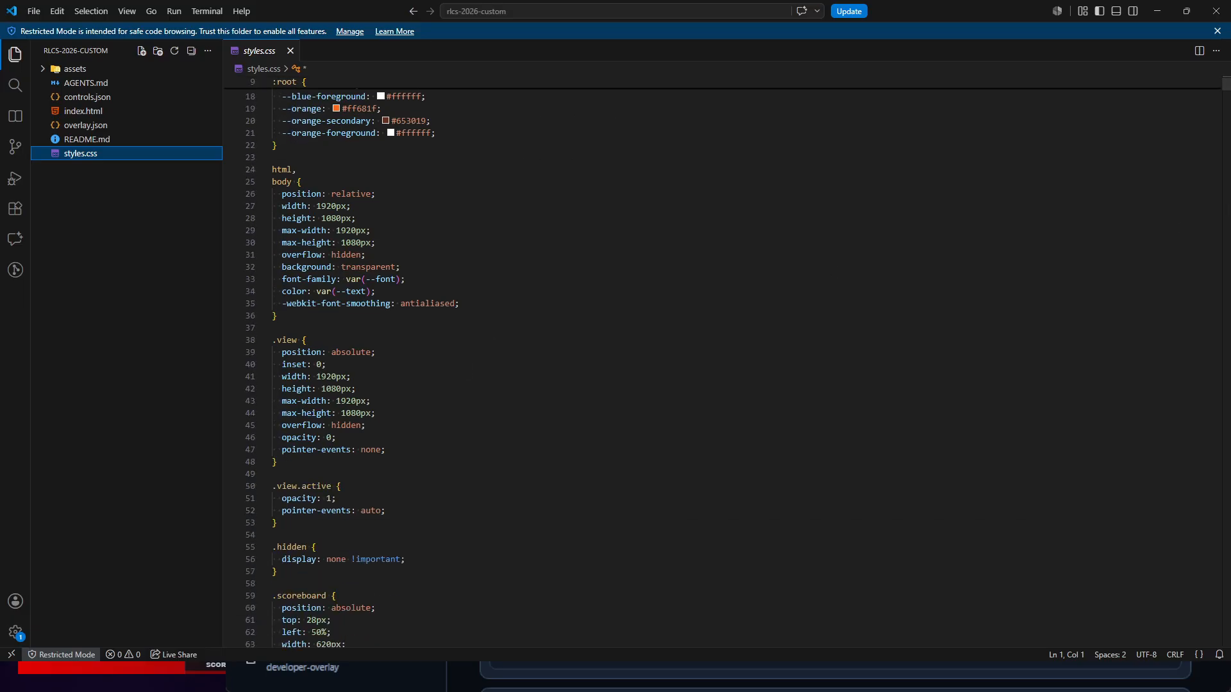
{"action": "left_click", "coordinate": [125, 112]}
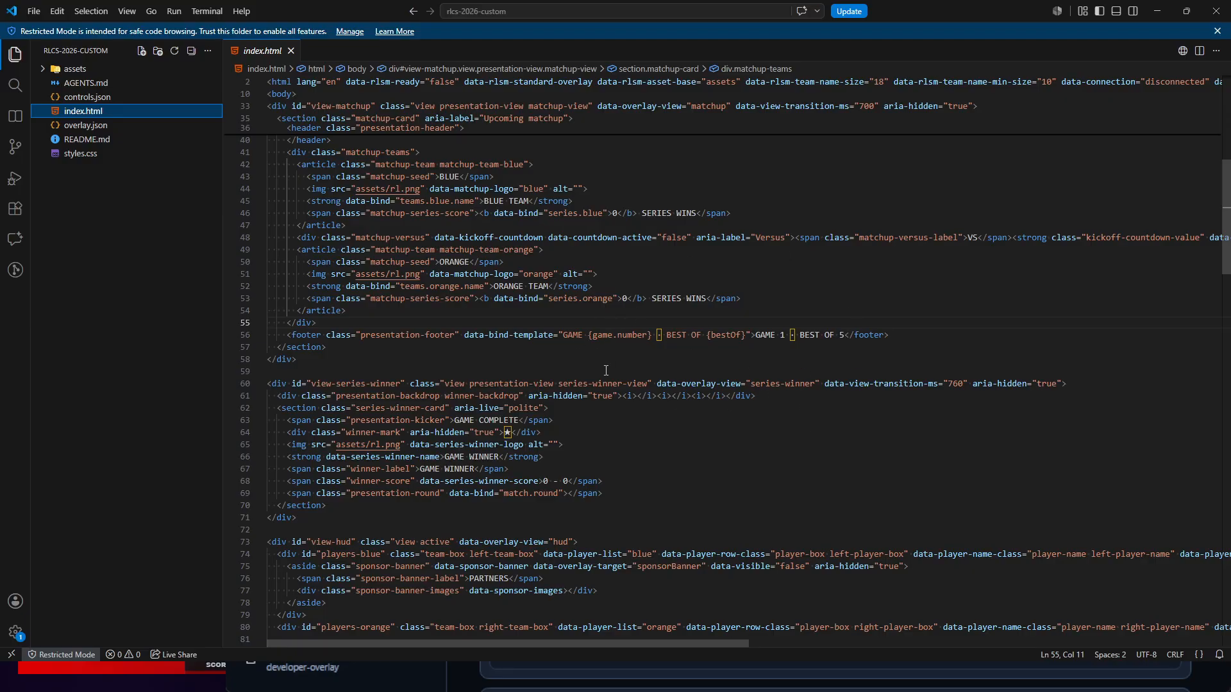
{"action": "scroll", "coordinate": [580, 367], "scroll_direction": "up", "scroll_amount": 15}
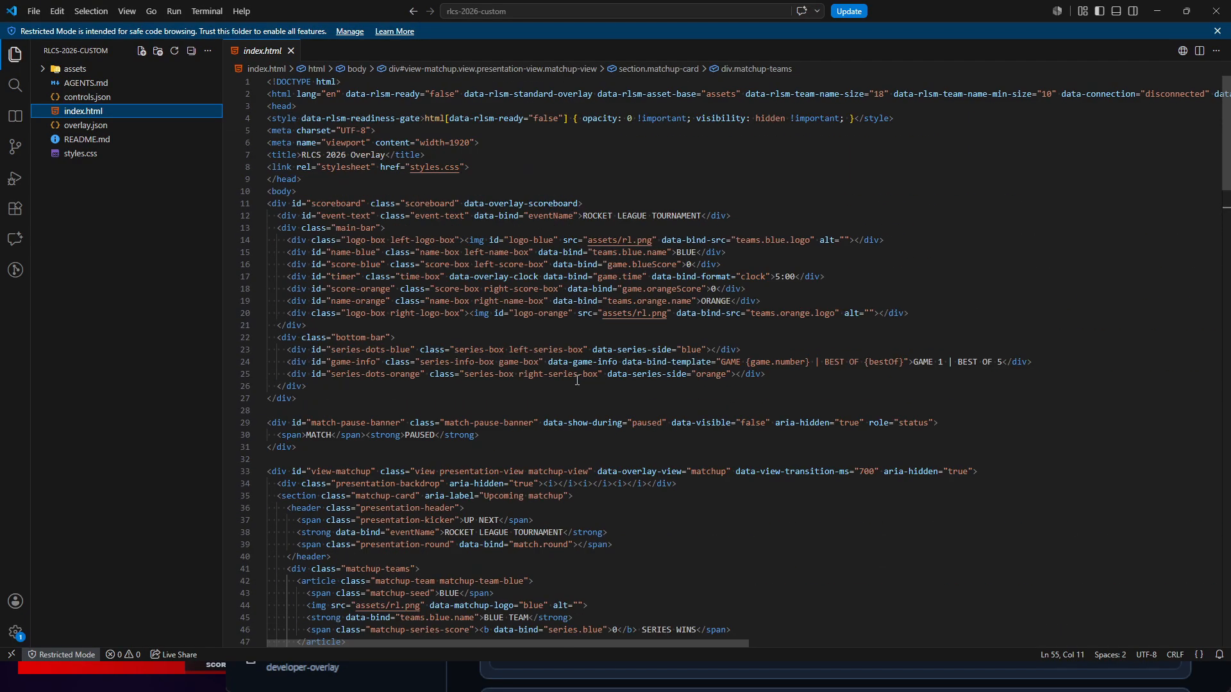
{"action": "left_click", "coordinate": [96, 153]}
{"action": "left_click", "coordinate": [626, 265]}
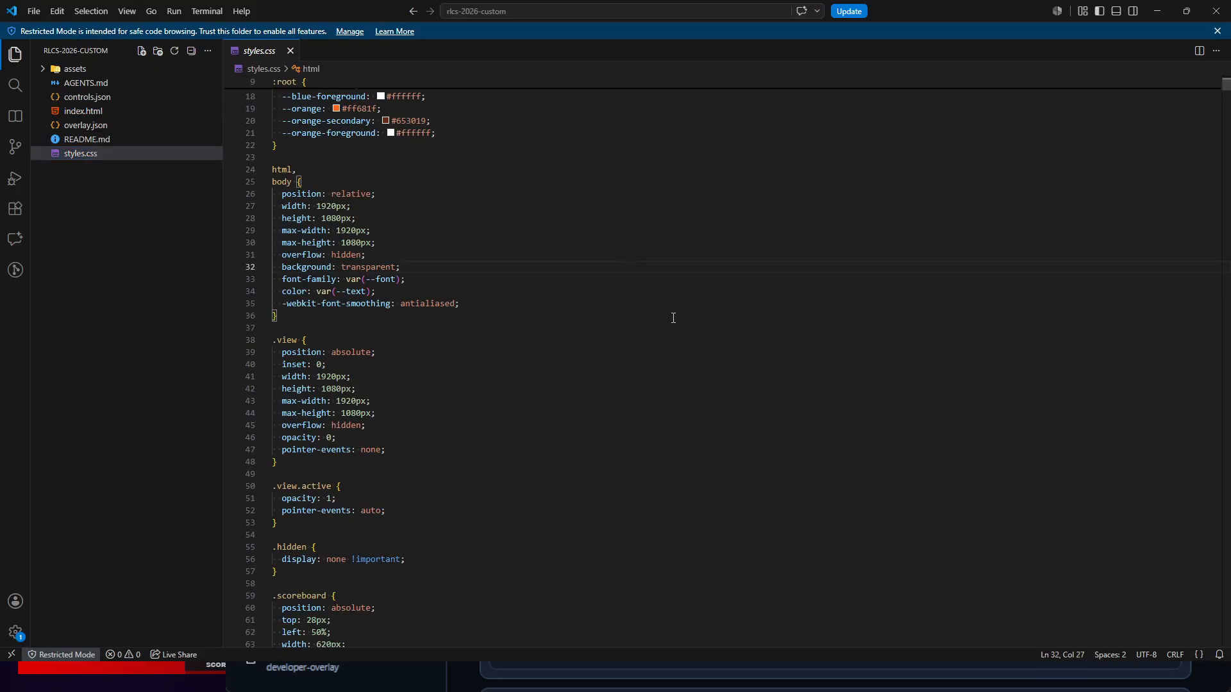
- Read README.md, and examine the control groups and the new-control entry with its statePath in controls.json
{"action": "left_click", "coordinate": [96, 139]}
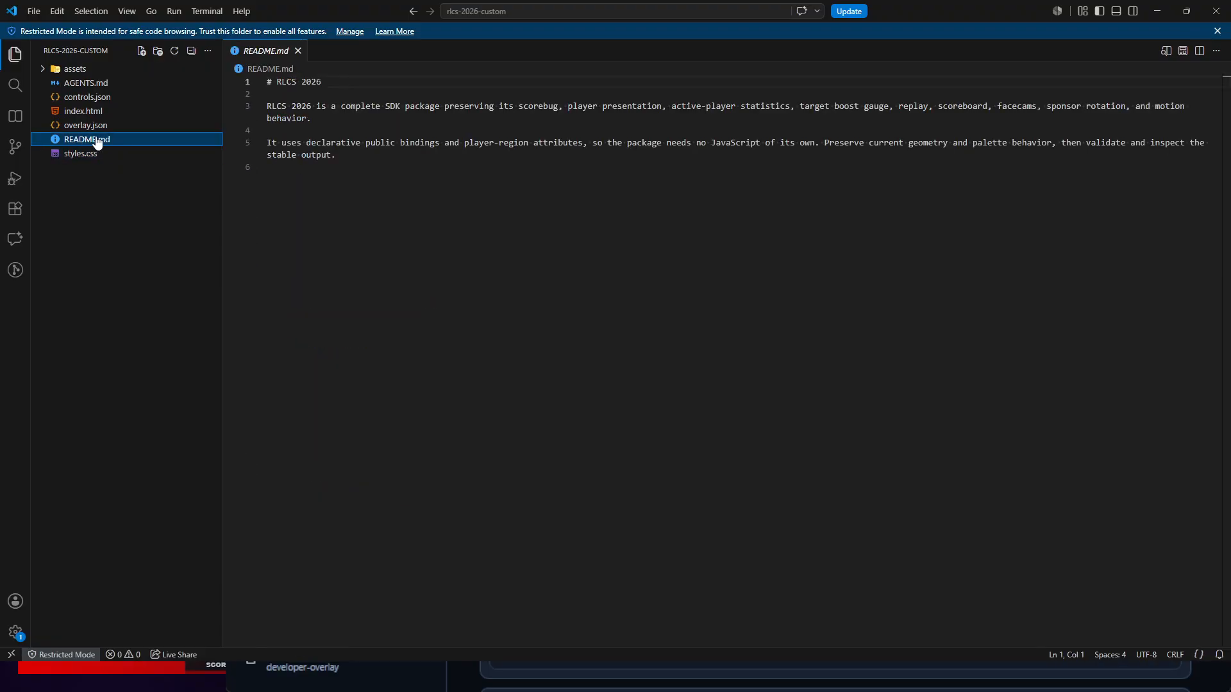
{"action": "left_click", "coordinate": [346, 179]}
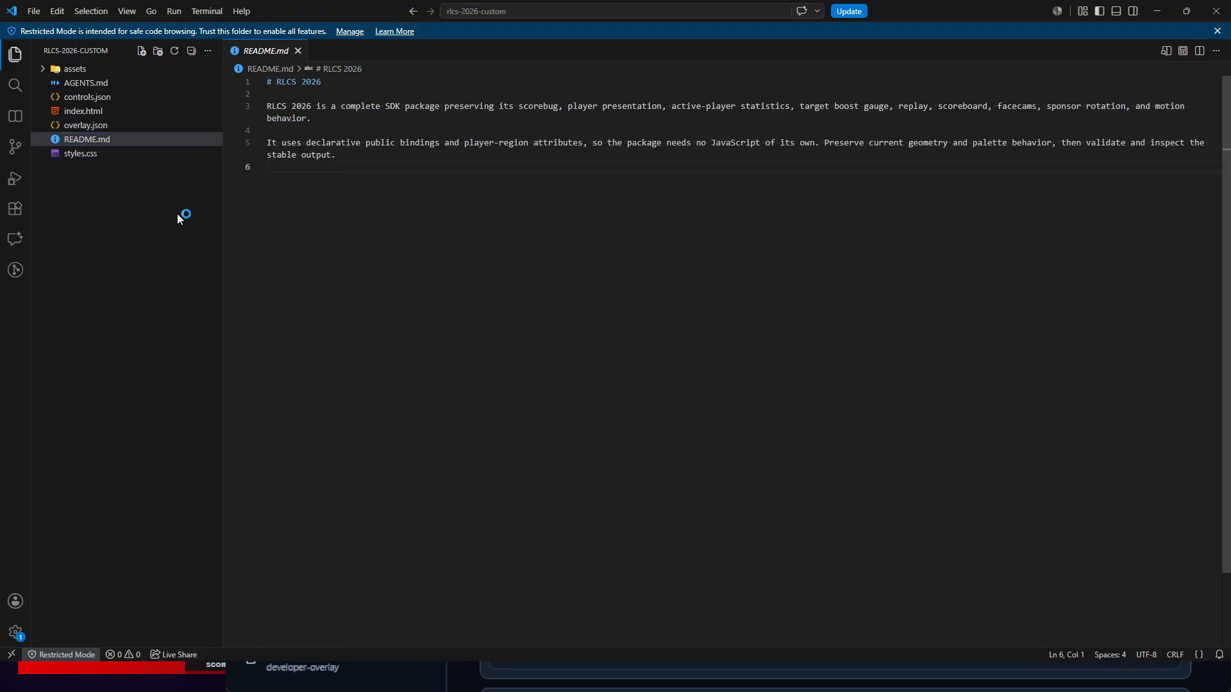
{"action": "left_click", "coordinate": [96, 95]}
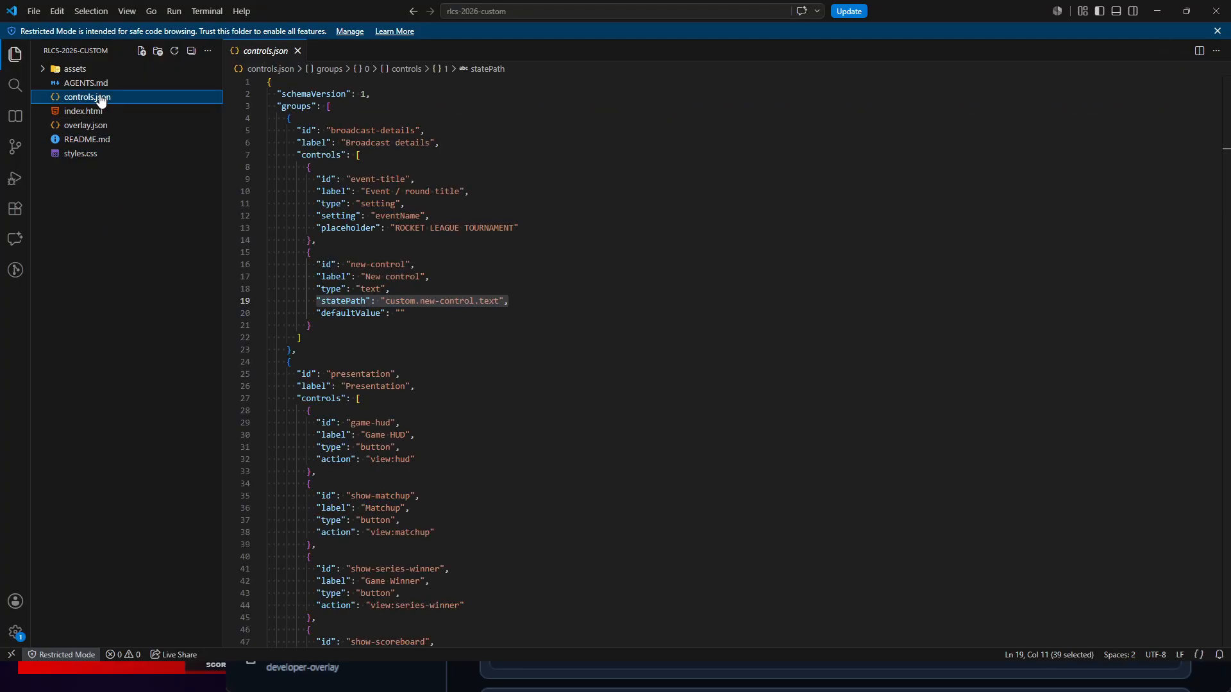
{"action": "scroll", "coordinate": [373, 230], "scroll_direction": "down", "scroll_amount": 4}
{"action": "scroll", "coordinate": [310, 338], "scroll_direction": "down", "scroll_amount": 15}
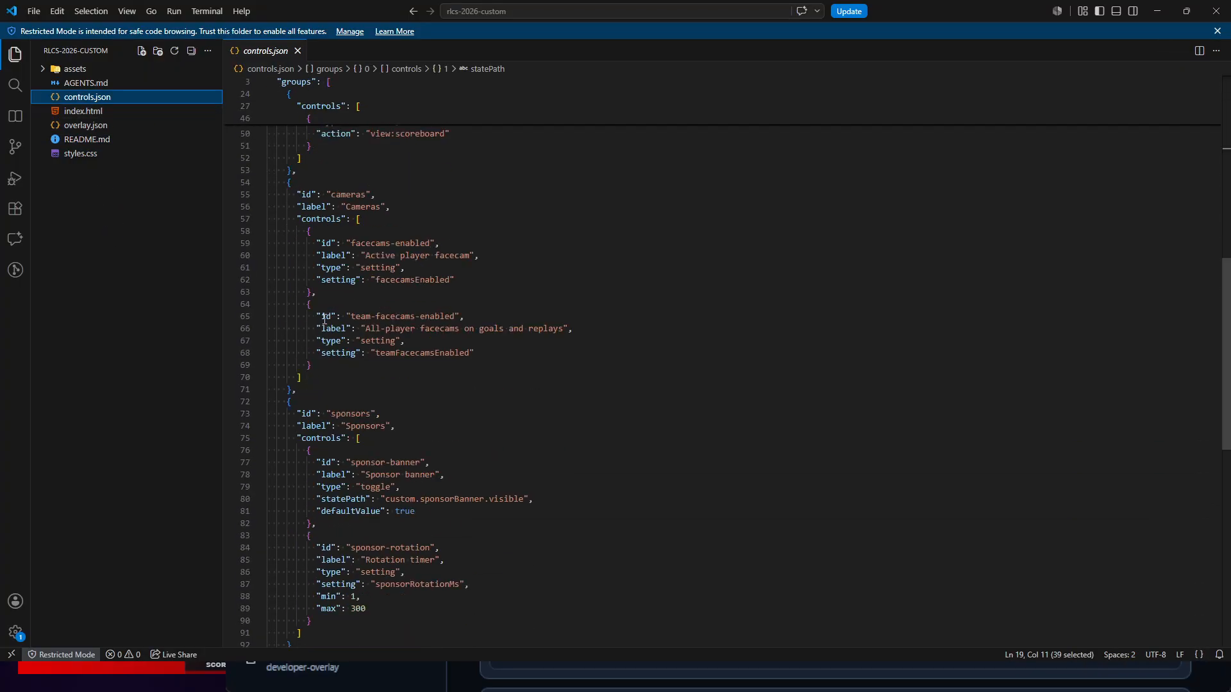
{"action": "scroll", "coordinate": [405, 374], "scroll_direction": "up", "scroll_amount": 16}
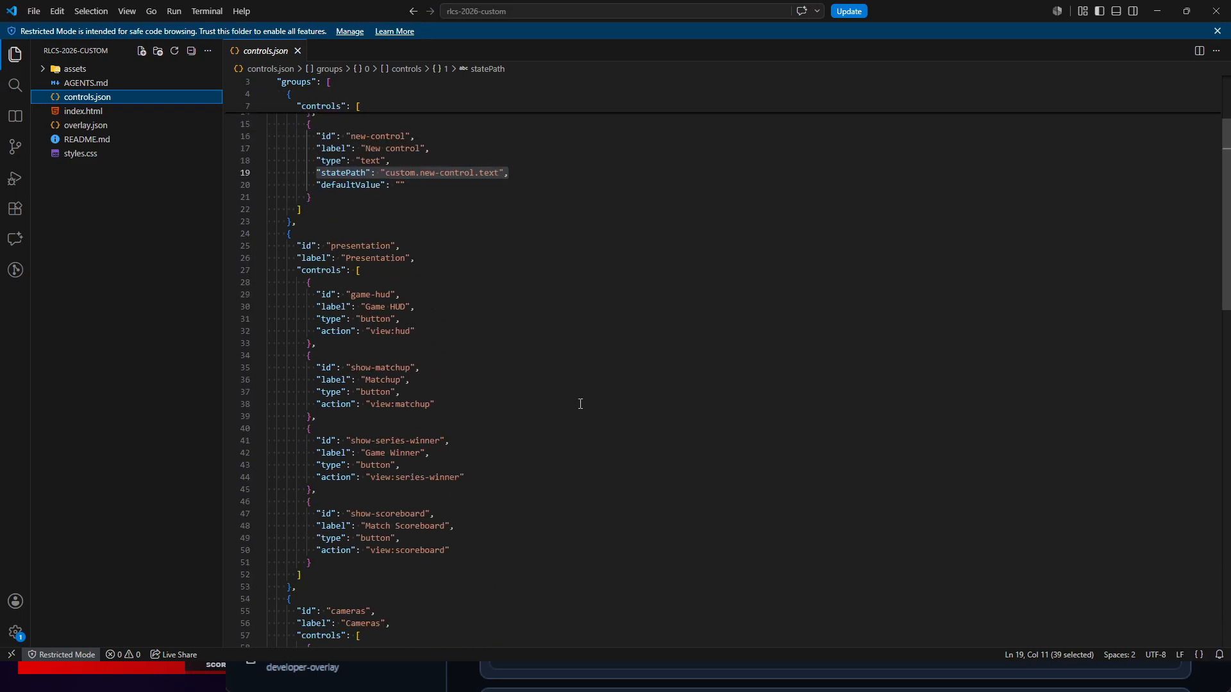
{"action": "scroll", "coordinate": [557, 380], "scroll_direction": "up", "scroll_amount": 5}
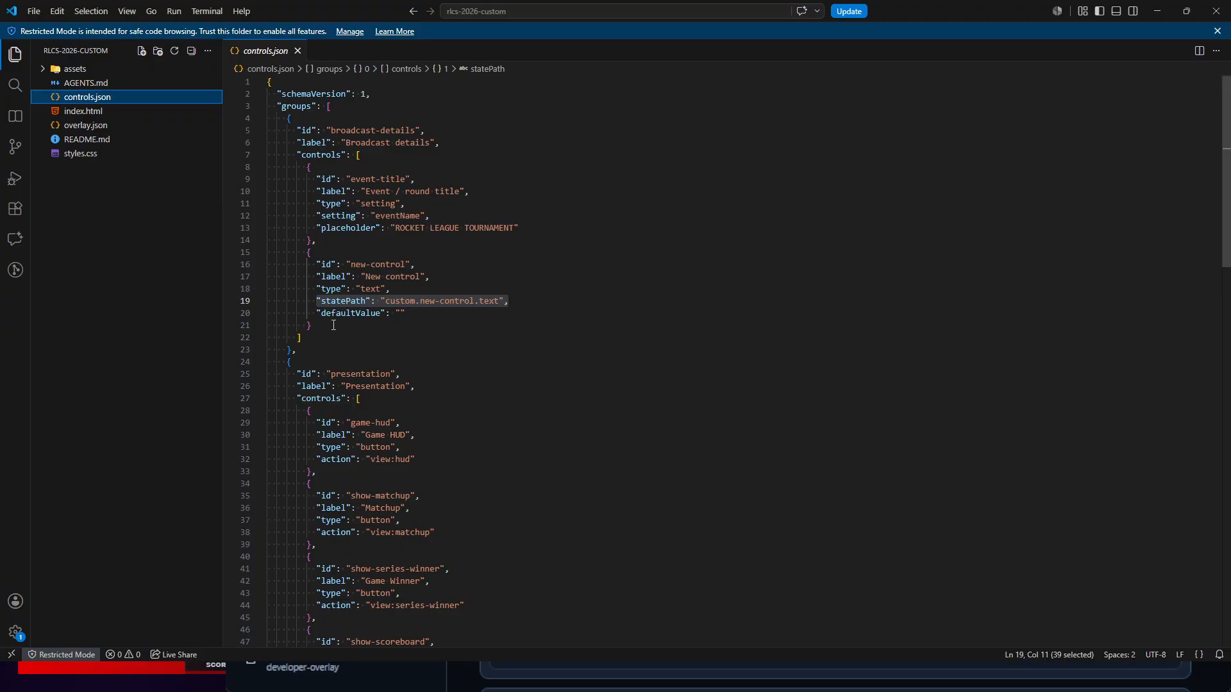
{"action": "left_click_drag", "start_coordinate": [329, 335], "coordinate": [297, 227]}
{"action": "left_click", "coordinate": [411, 301]}
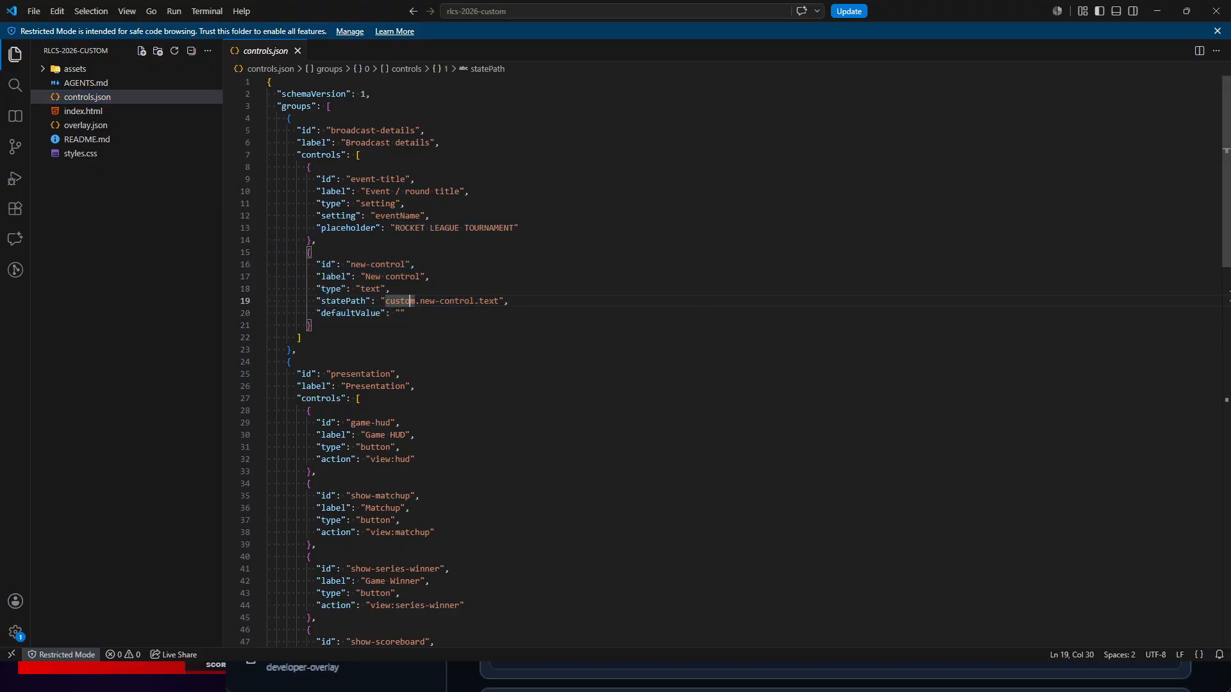
{"action": "left_click", "coordinate": [125, 198]}
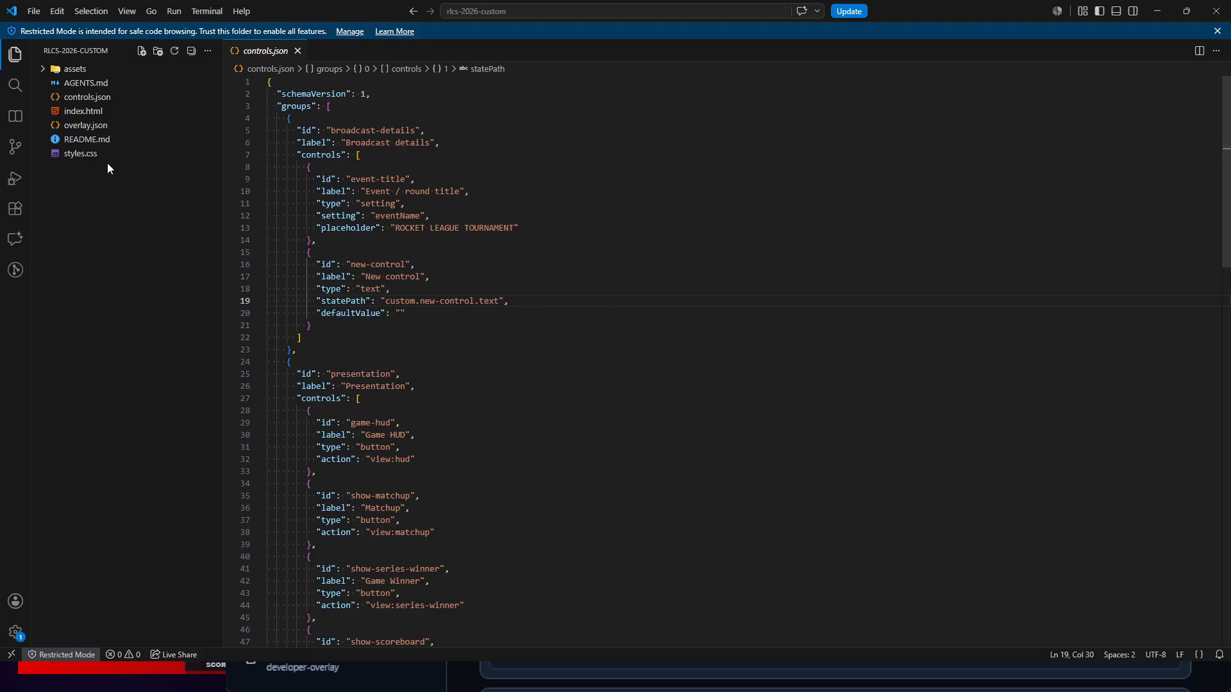
{"action": "left_click", "coordinate": [71, 69]}
{"action": "left_click", "coordinate": [70, 69]}
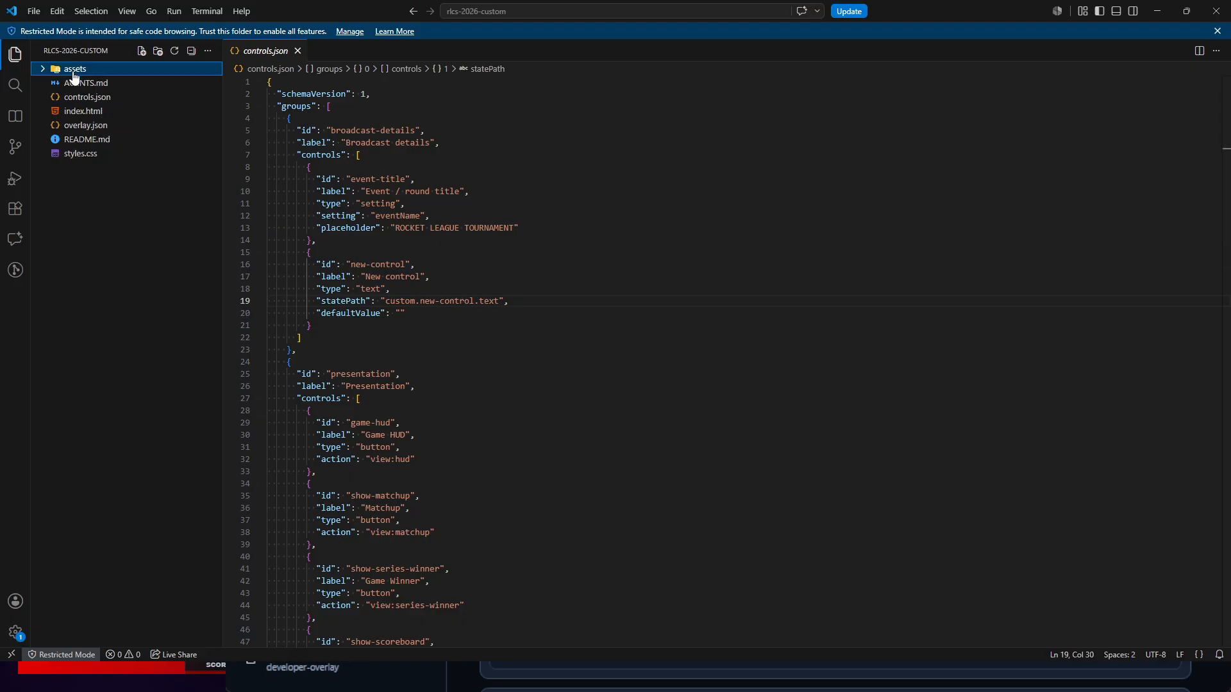
{"action": "right_click", "coordinate": [84, 169]}
{"action": "left_click", "coordinate": [56, 172]}
{"action": "left_click", "coordinate": [119, 193]}
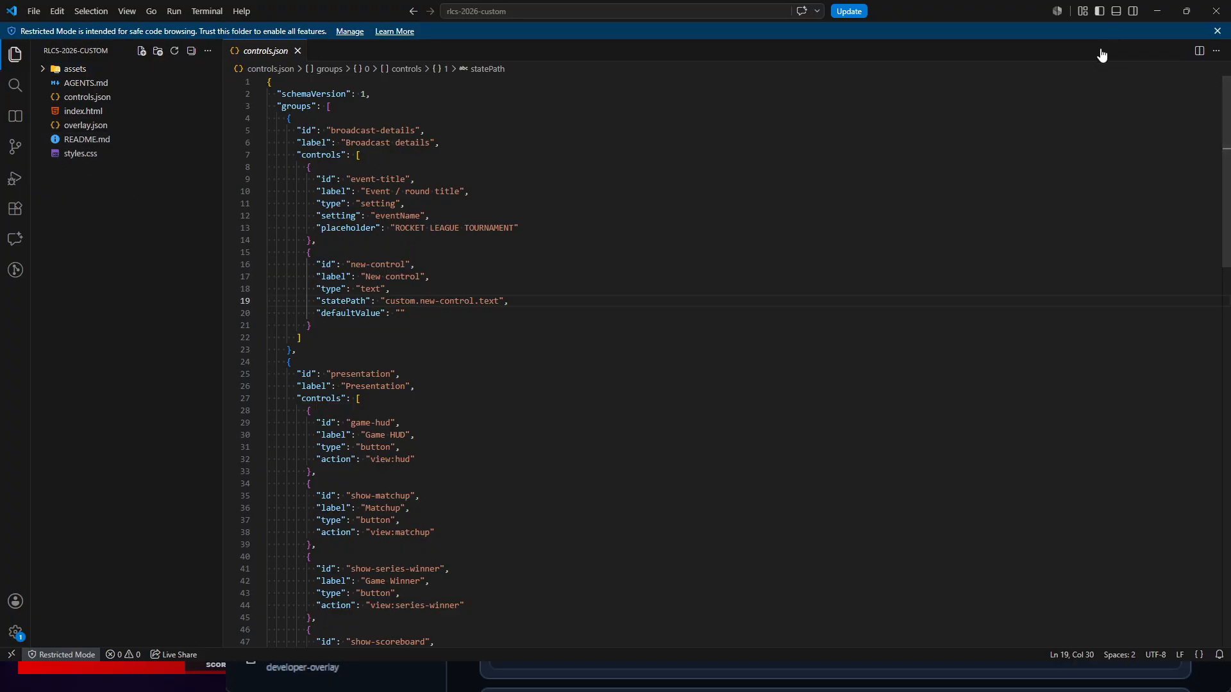
- Close Visual Studio Code and look over the settings, the editable overlay project and the game timeline in BOOST
{"action": "left_click", "coordinate": [1220, 12]}
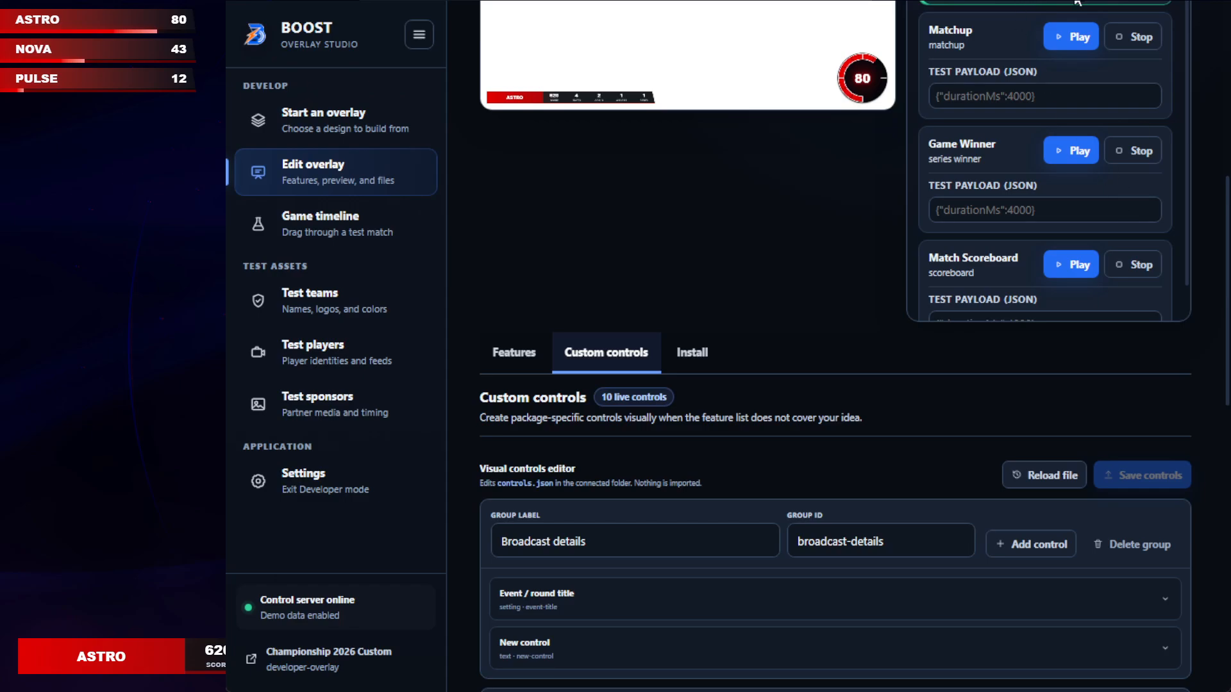
{"action": "left_click", "coordinate": [513, 352]}
{"action": "left_click", "coordinate": [369, 500]}
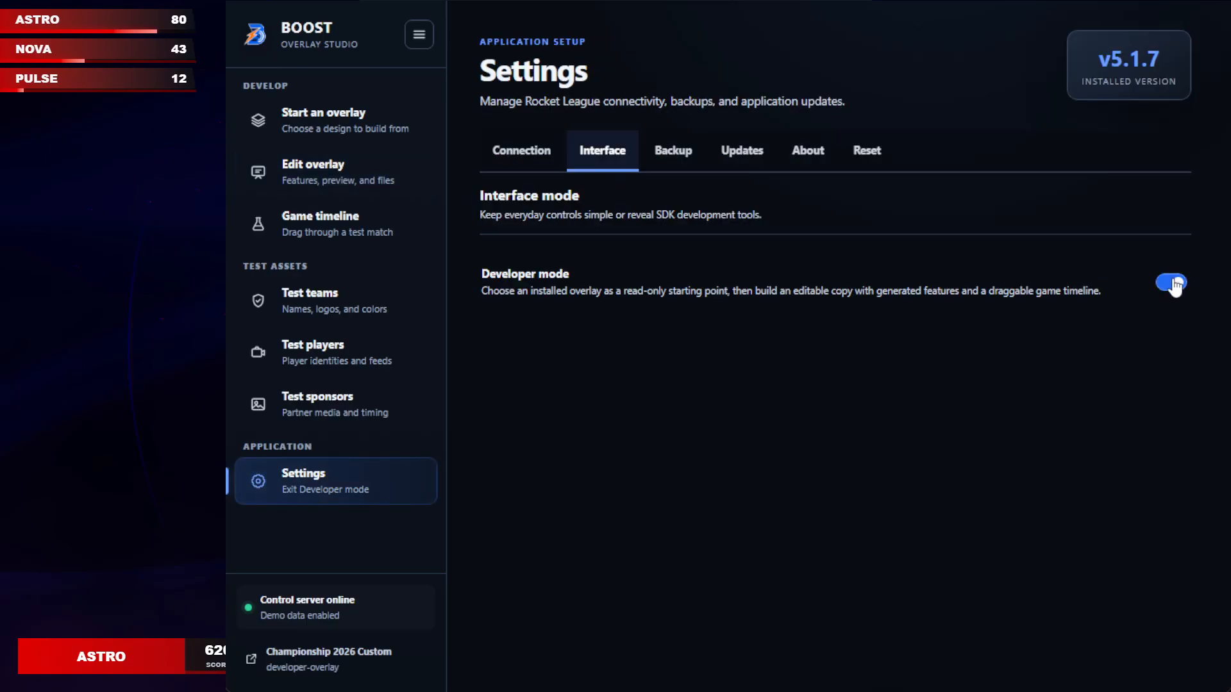
{"action": "left_click", "coordinate": [359, 186]}
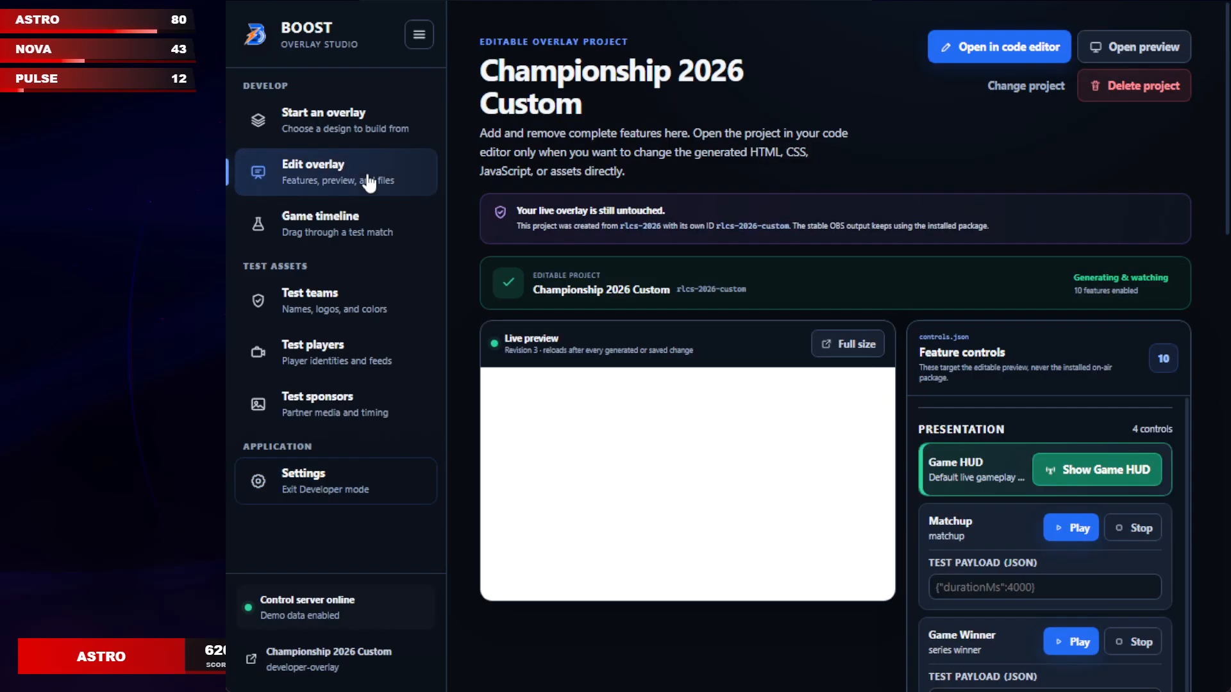
{"action": "left_click", "coordinate": [338, 213]}
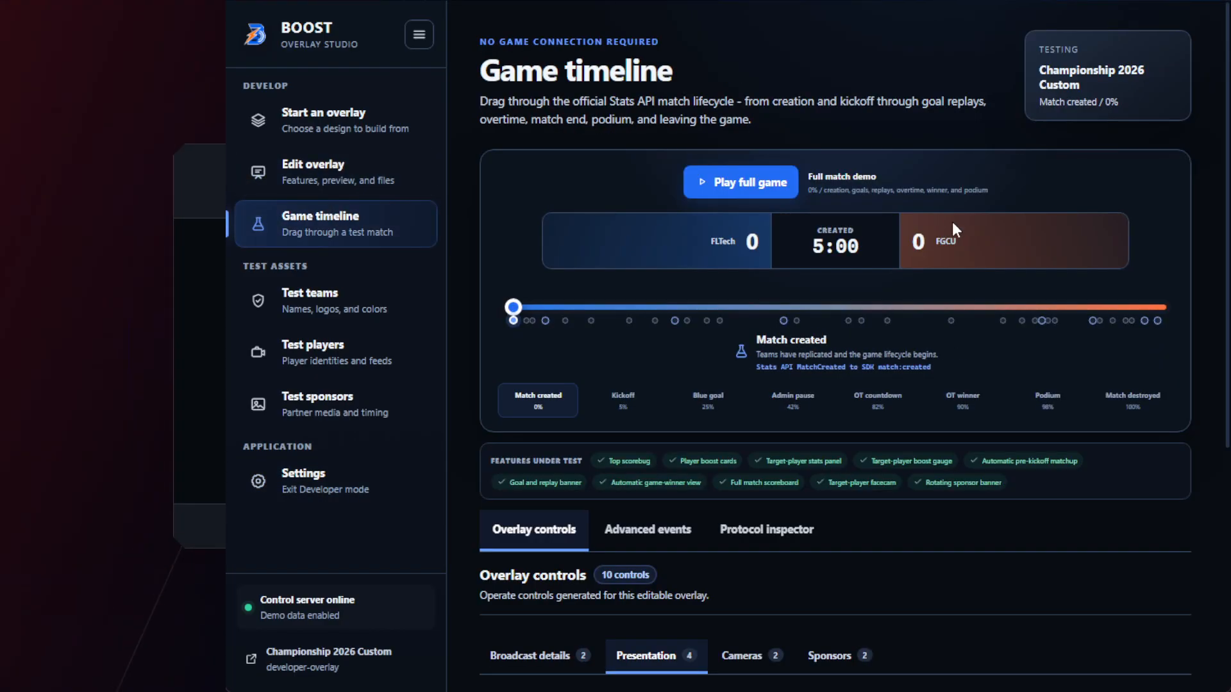
- Turn off Developer mode in the interface settings to return to the broadcast controls
{"action": "left_click", "coordinate": [349, 490]}
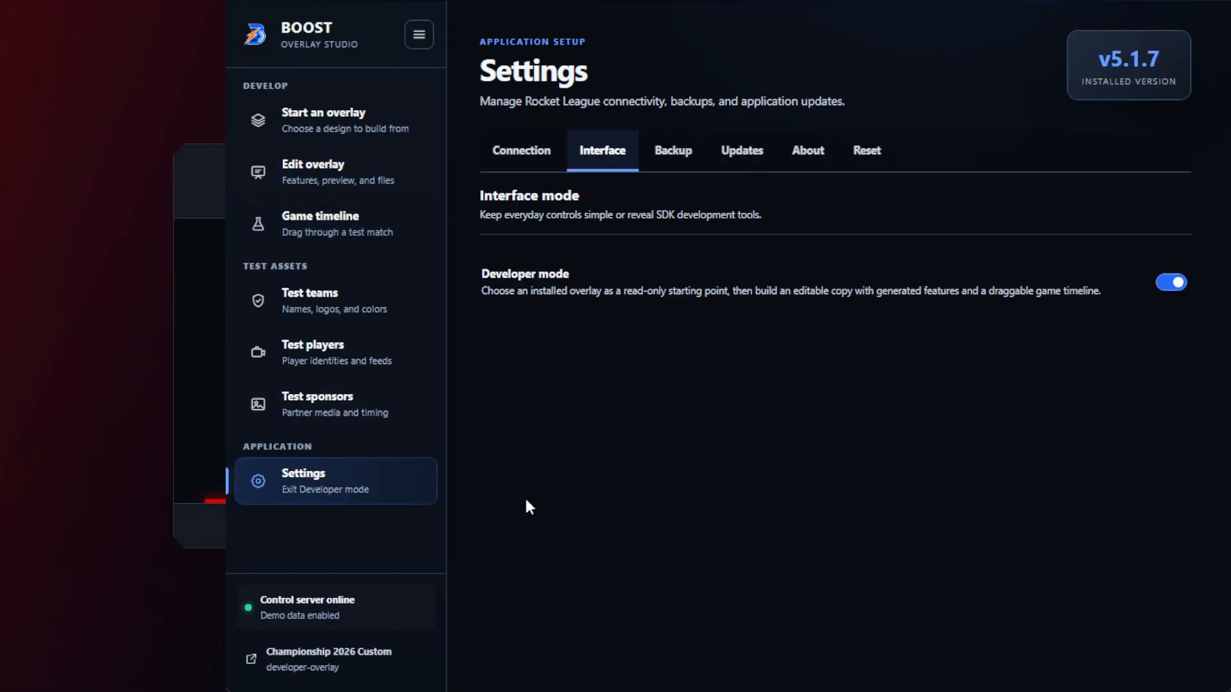
{"action": "left_click", "coordinate": [1171, 281]}
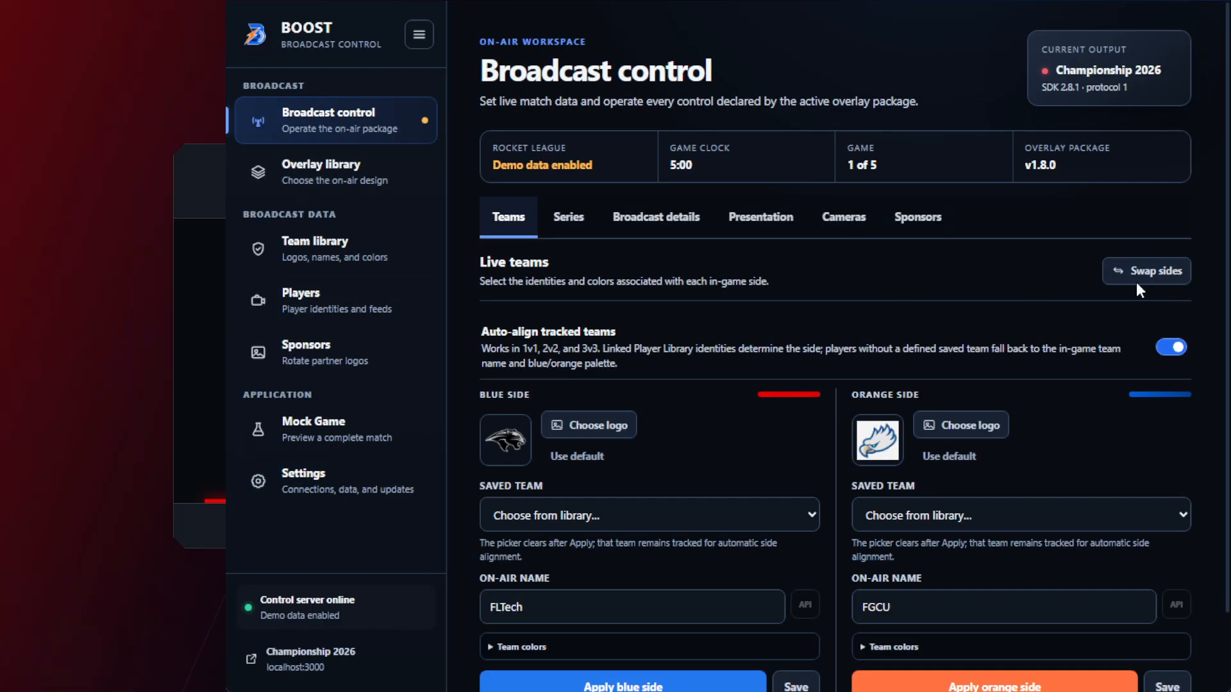